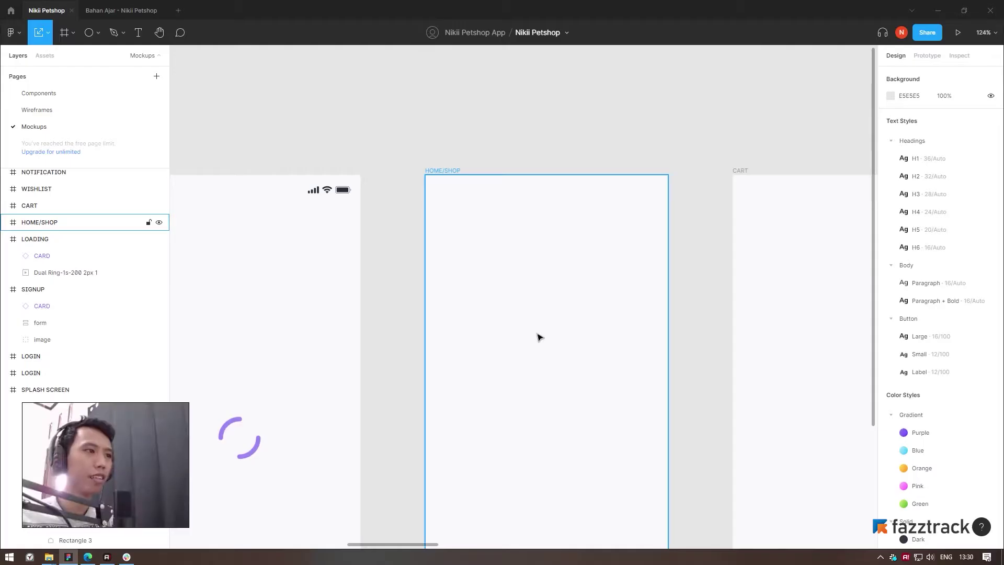
# Paste the LOADING screen's 9:41 status bar into the HOME/SHOP and CART screens
pyautogui.scroll(-3, 540, 336)
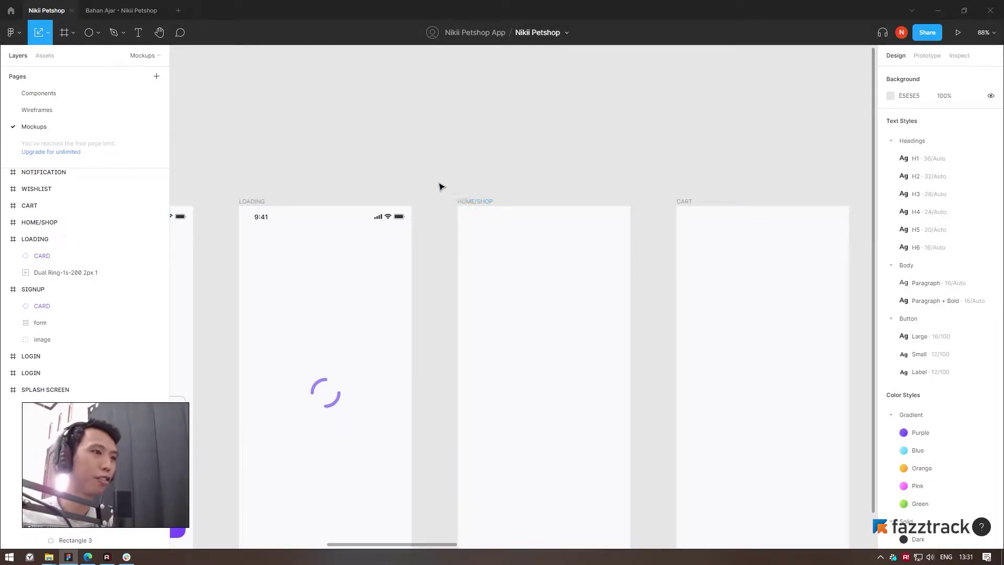
pyautogui.moveTo(428, 166); pyautogui.dragTo(480, 145)
pyautogui.moveTo(498, 282); pyautogui.dragTo(439, 276)
pyautogui.click(342, 195)
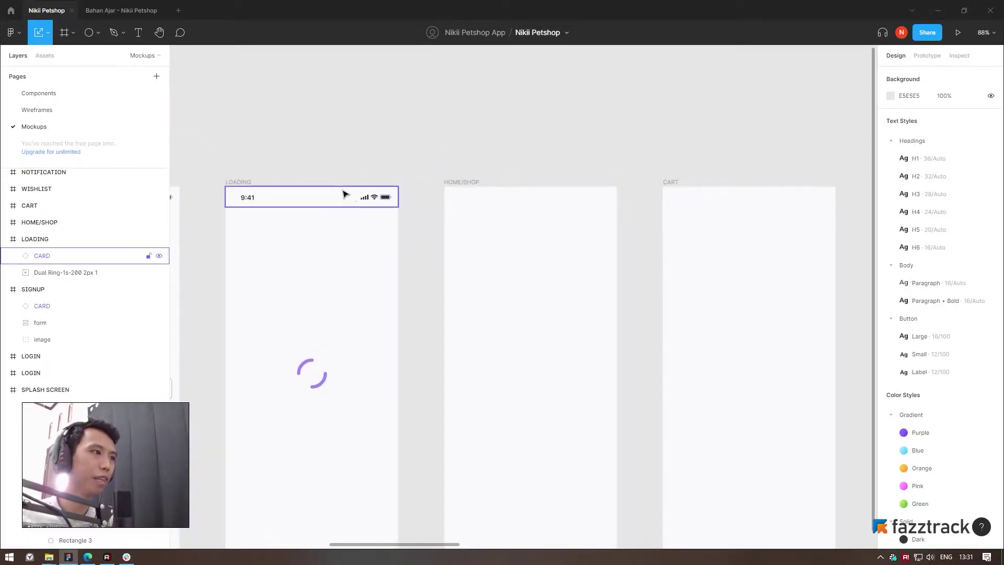
pyautogui.click(468, 182)
pyautogui.hotkey('ctrl', 'v')
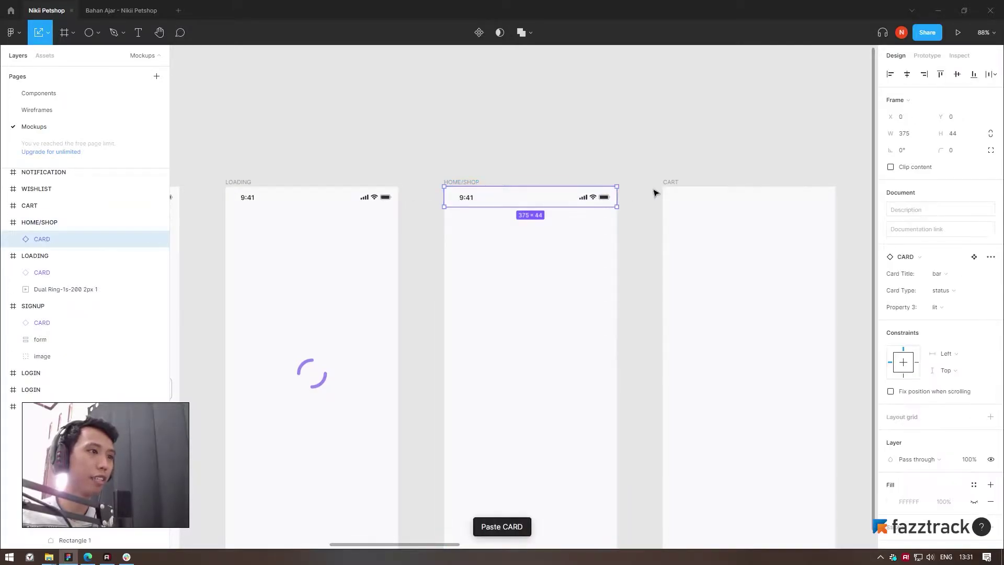
pyautogui.click(675, 183)
pyautogui.hotkey('ctrl', 'v')
# Paste the same status bar into the WISHLIST screen
pyautogui.click(651, 155)
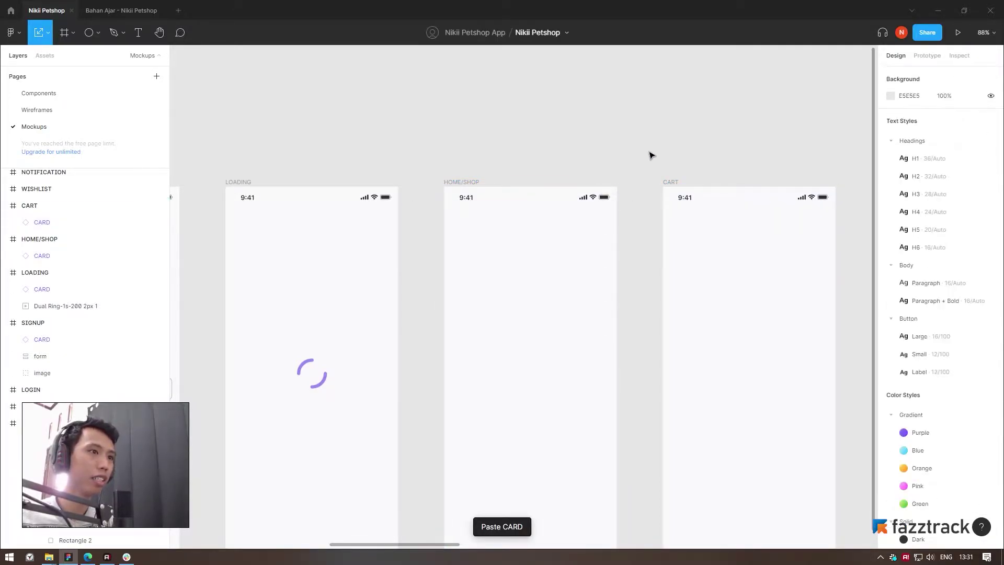
pyautogui.hscroll(5, 592, 156)
pyautogui.click(643, 174)
pyautogui.hotkey('ctrl', 'v')
pyautogui.click(519, 139)
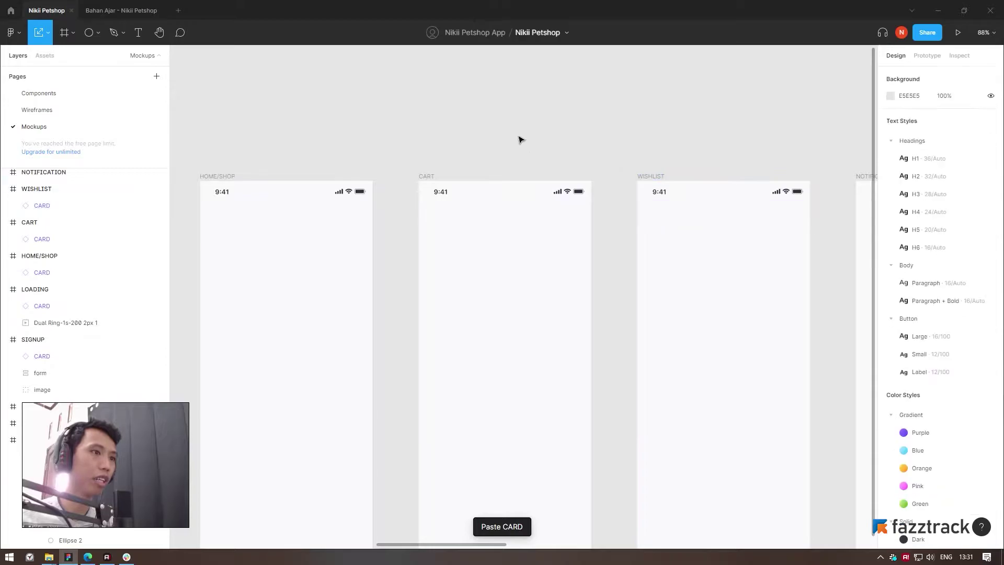
pyautogui.hscroll(-5, 516, 124)
# Inspect the HOME wireframe's top bar on the Wireframes page
pyautogui.click(37, 110)
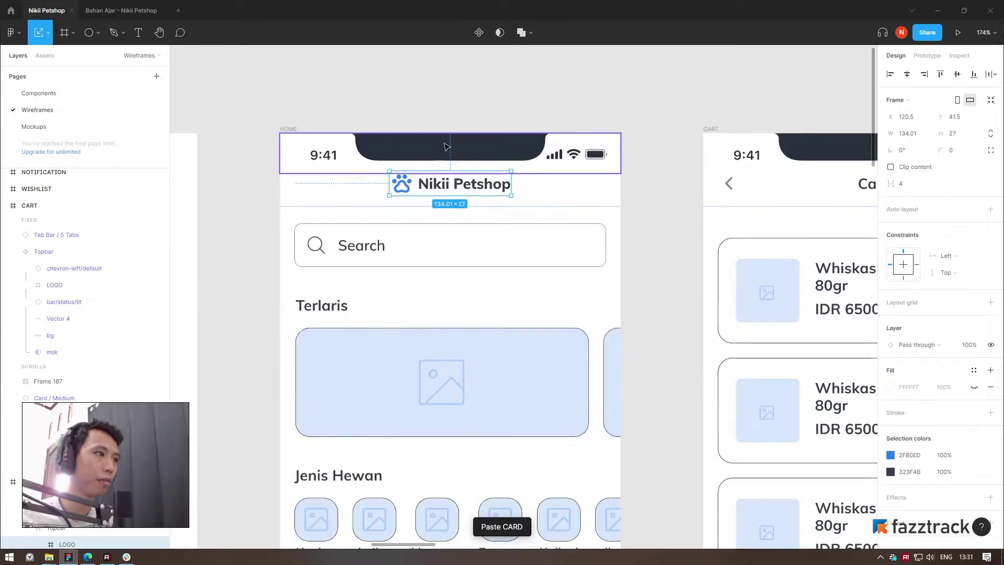
pyautogui.click(241, 135)
pyautogui.click(397, 190)
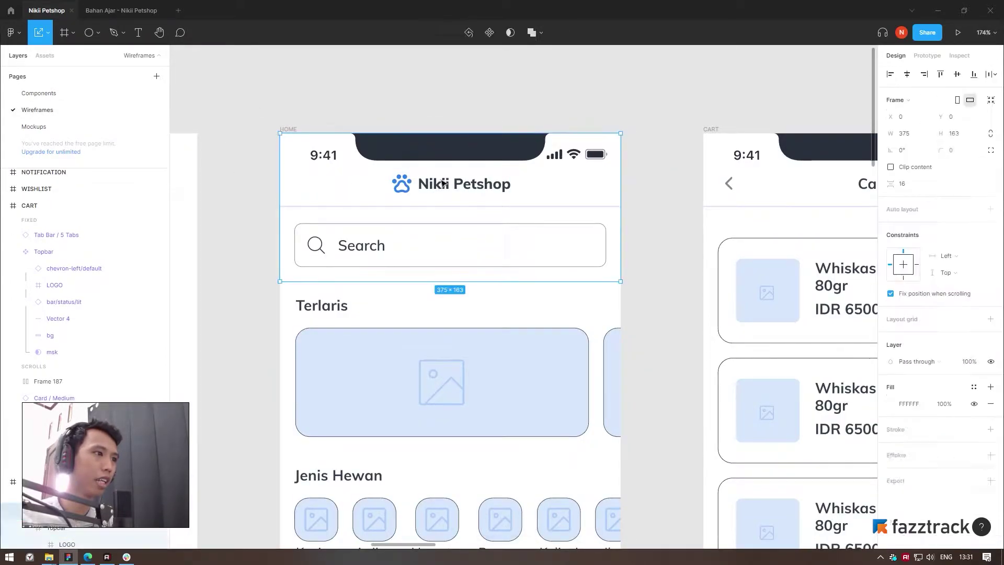
pyautogui.click(732, 74)
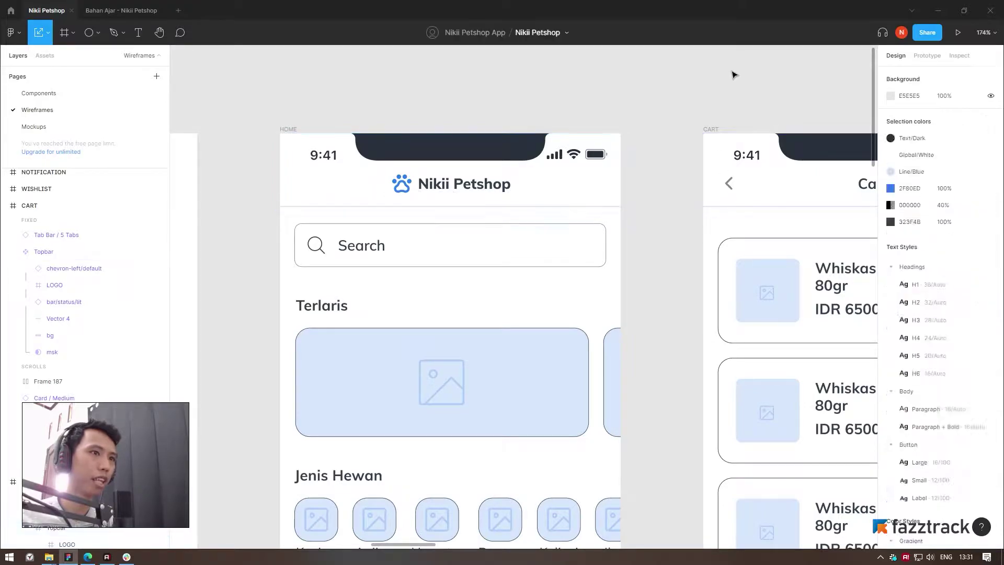
# Look over the Cart and Wishlist wireframes and the Components page, then return to Mockups
pyautogui.moveTo(733, 74); pyautogui.dragTo(325, 74)
pyautogui.moveTo(786, 52); pyautogui.dragTo(340, 99)
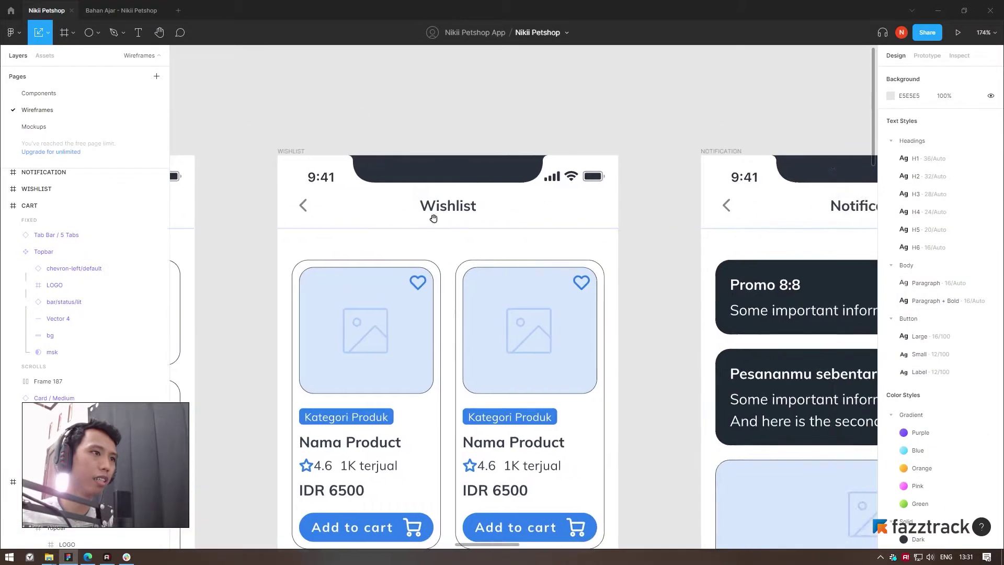
pyautogui.moveTo(451, 99)
pyautogui.mouseDown()
pyautogui.moveTo(660, 126)
pyautogui.moveTo(812, 130)
pyautogui.mouseUp()
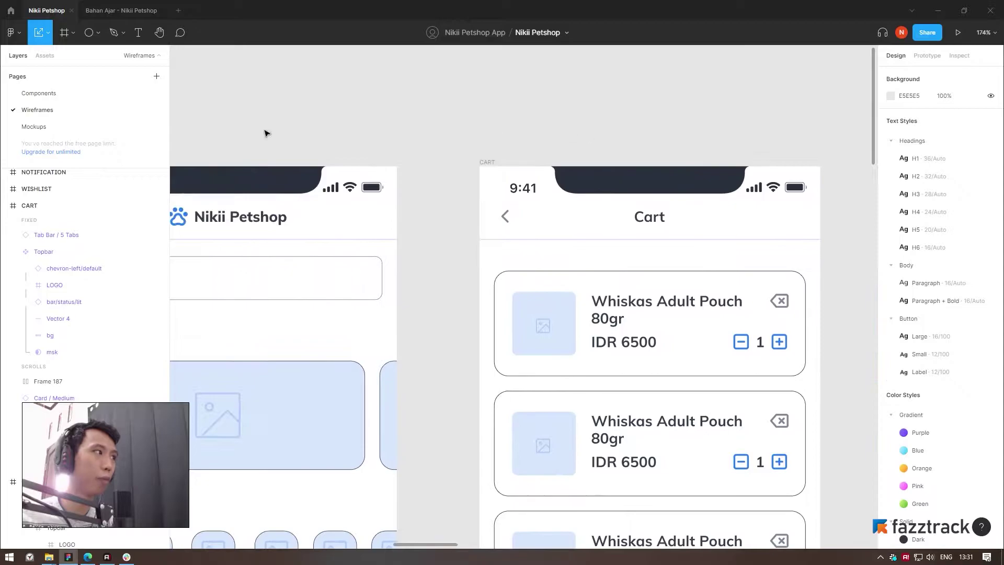
pyautogui.click(39, 93)
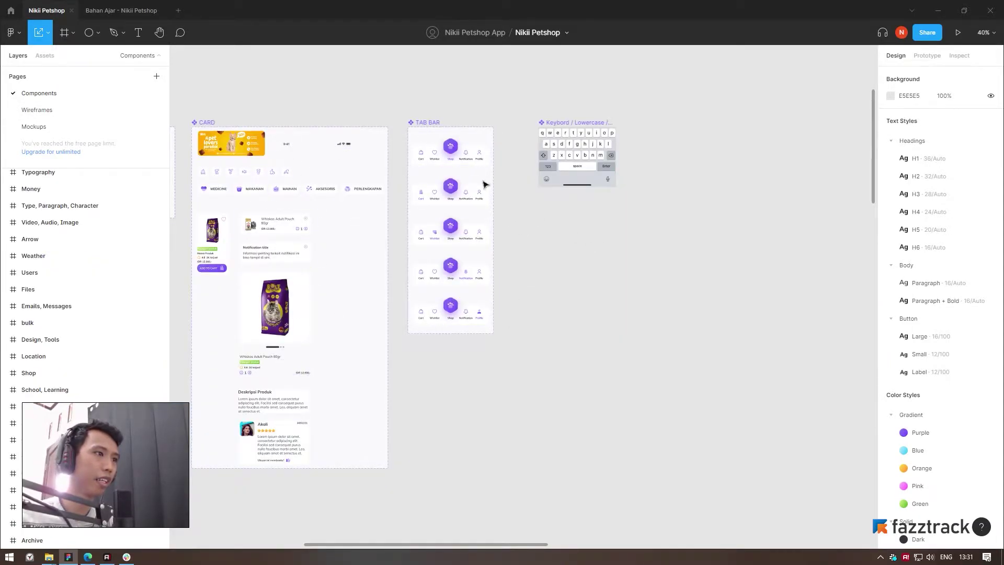
pyautogui.click(54, 127)
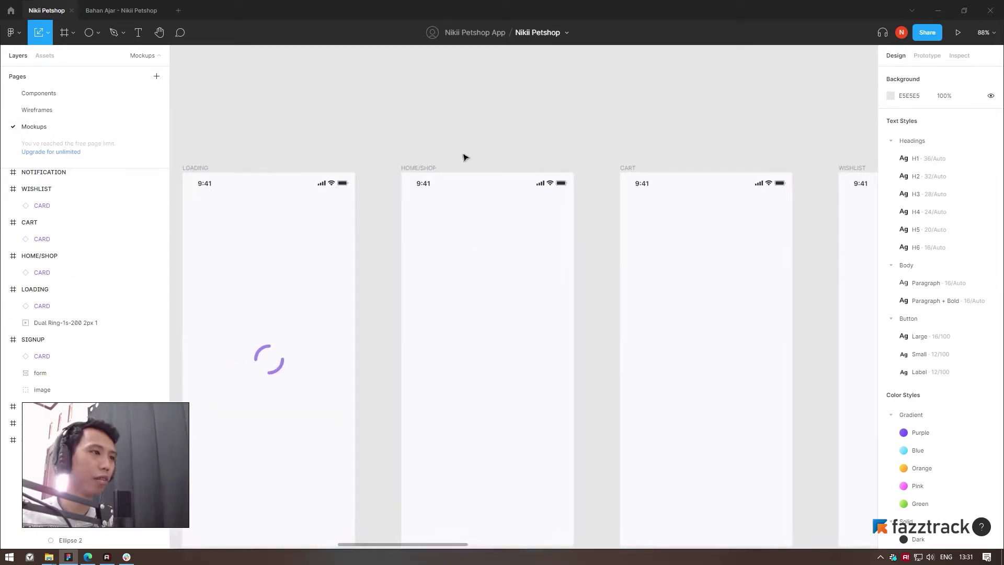
pyautogui.keyDown('ctrl'); pyautogui.scroll(5, 455, 151); pyautogui.keyUp('ctrl')
pyautogui.click(513, 139)
pyautogui.click(605, 246)
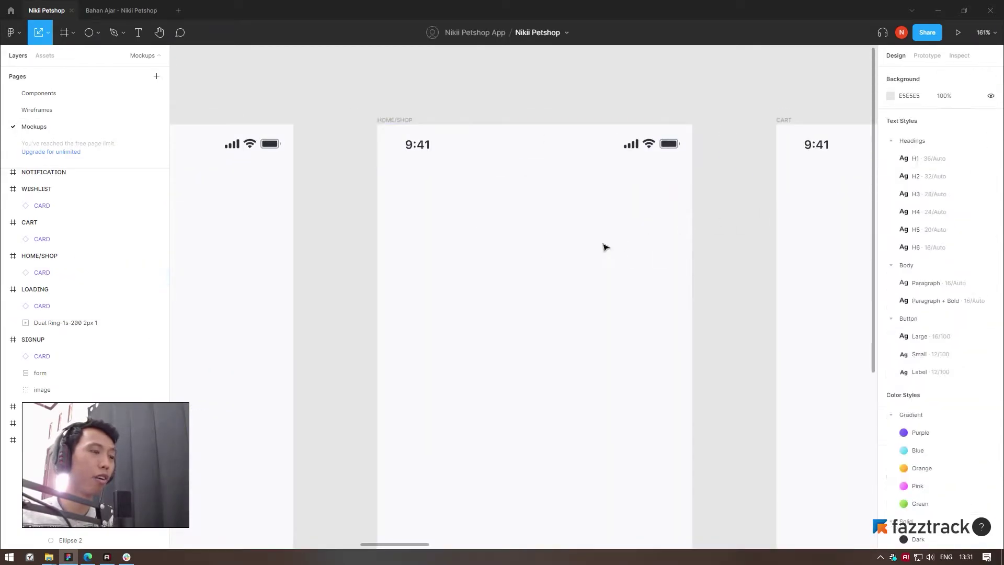
pyautogui.click(437, 131)
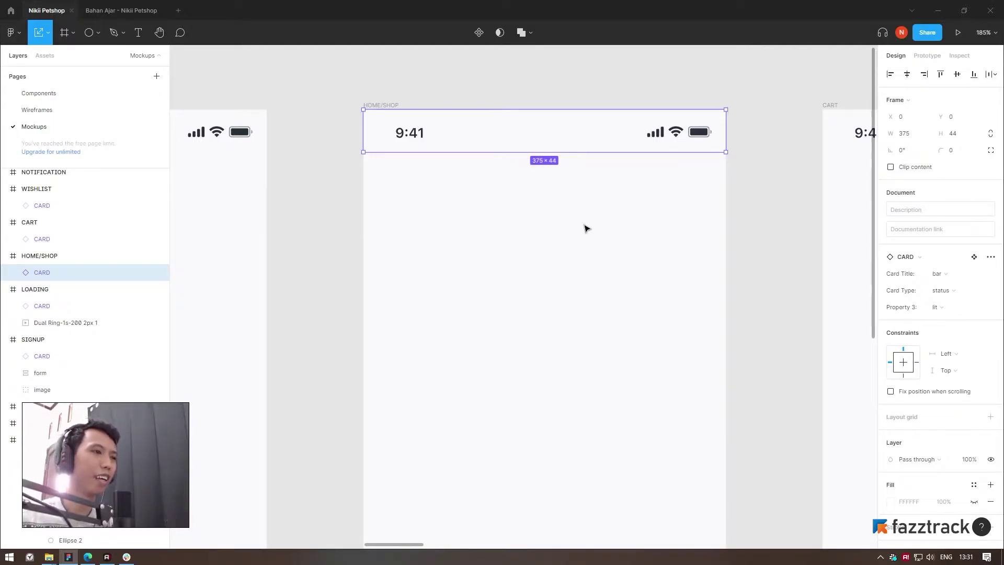
pyautogui.scroll(1, 564, 232)
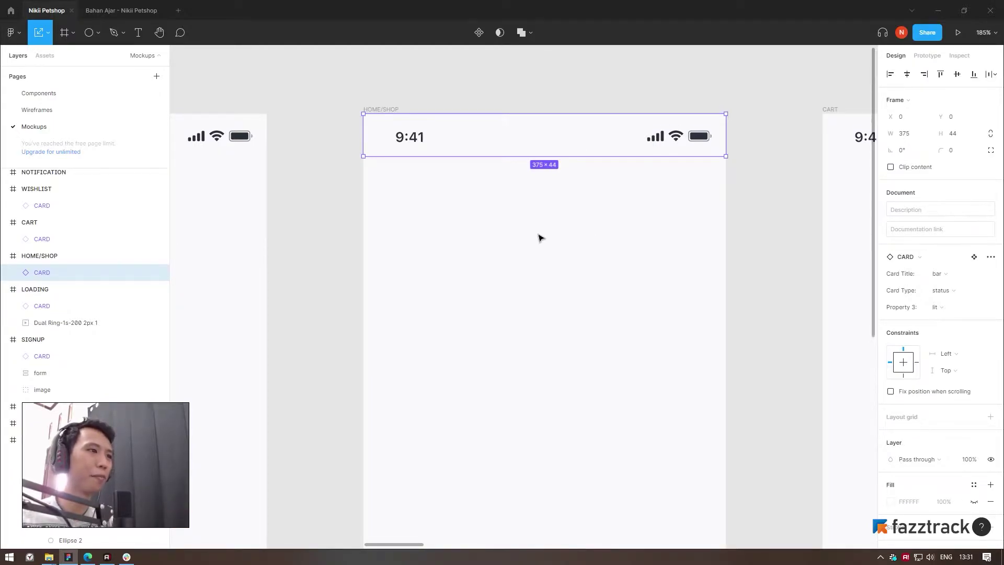
pyautogui.moveTo(329, 91)
pyautogui.mouseDown()
pyautogui.moveTo(780, 238)
pyautogui.moveTo(740, 231)
pyautogui.mouseUp()
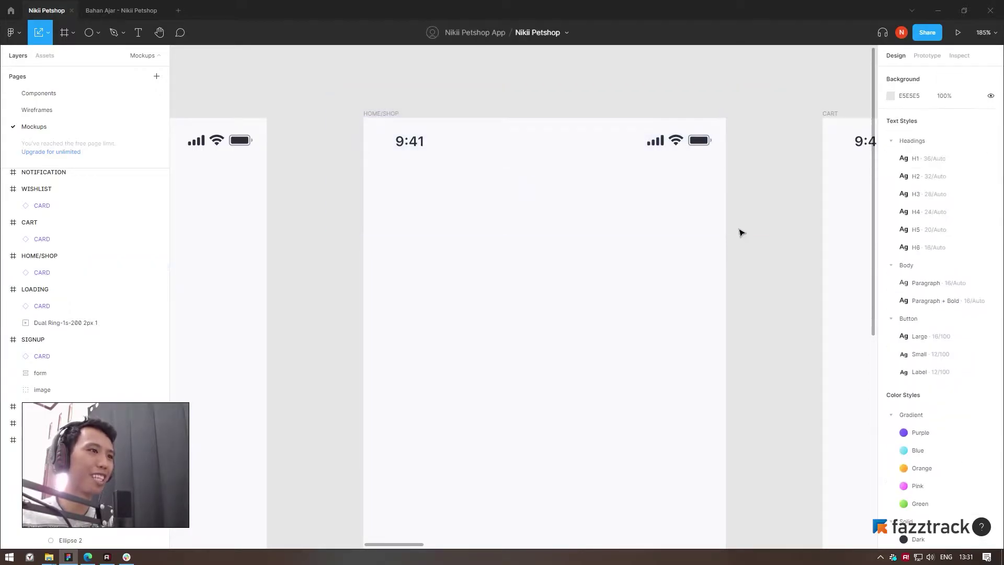
pyautogui.scroll(2, 623, 191)
pyautogui.click(541, 133)
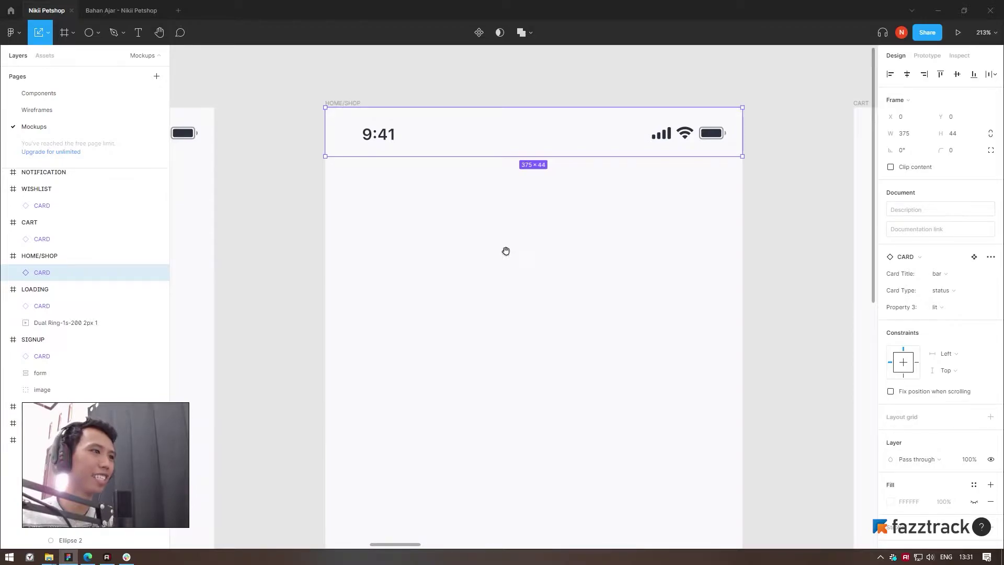
pyautogui.hscroll(1, 554, 246)
pyautogui.scroll(-1, 543, 259)
pyautogui.click(514, 271)
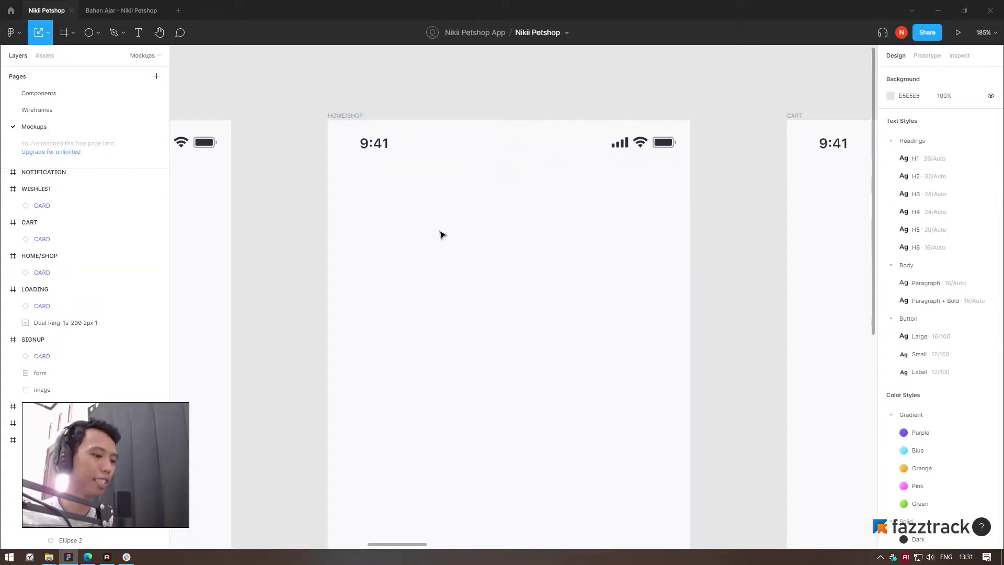
# Add a 'Nikii Petshop' text layer below the HOME/SHOP status bar
pyautogui.press('t')
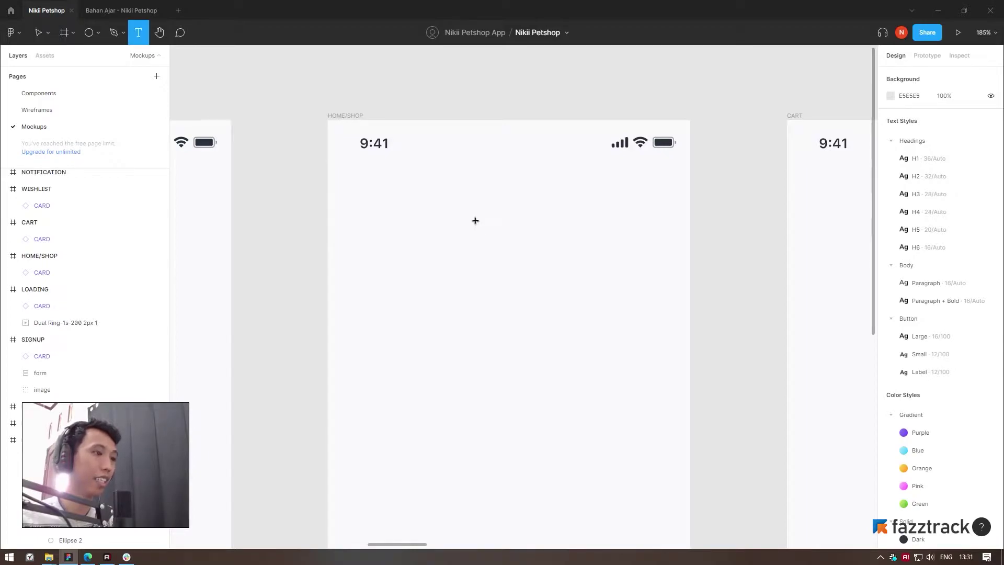
pyautogui.click(476, 225)
pyautogui.write('Nik')
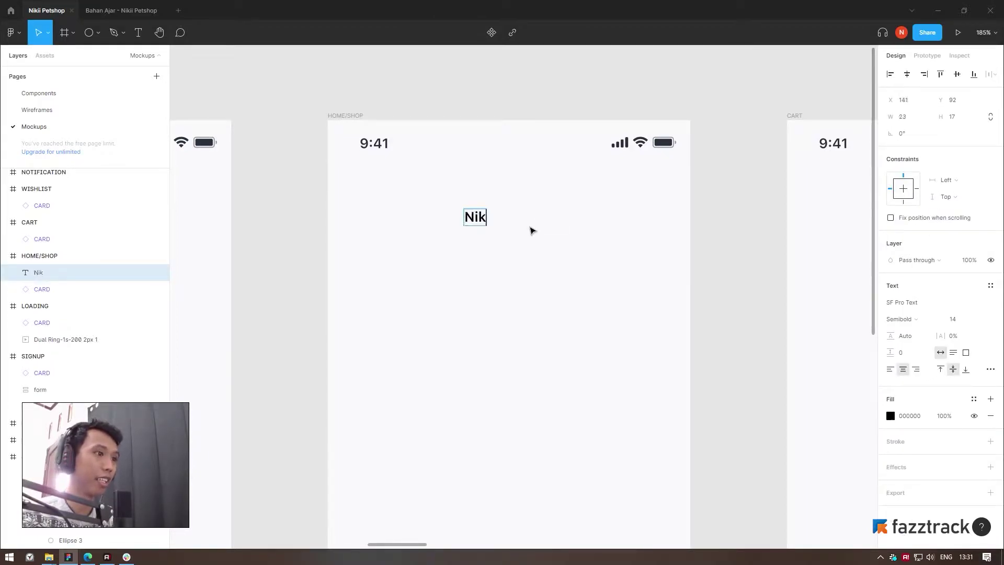
pyautogui.write('ii petsh')
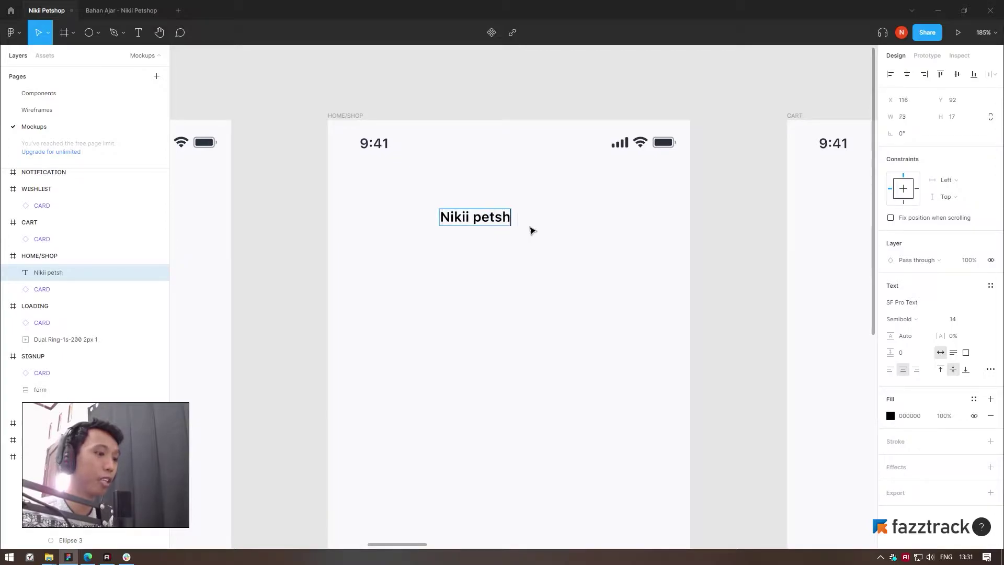
pyautogui.write('op')
pyautogui.press('Delete')
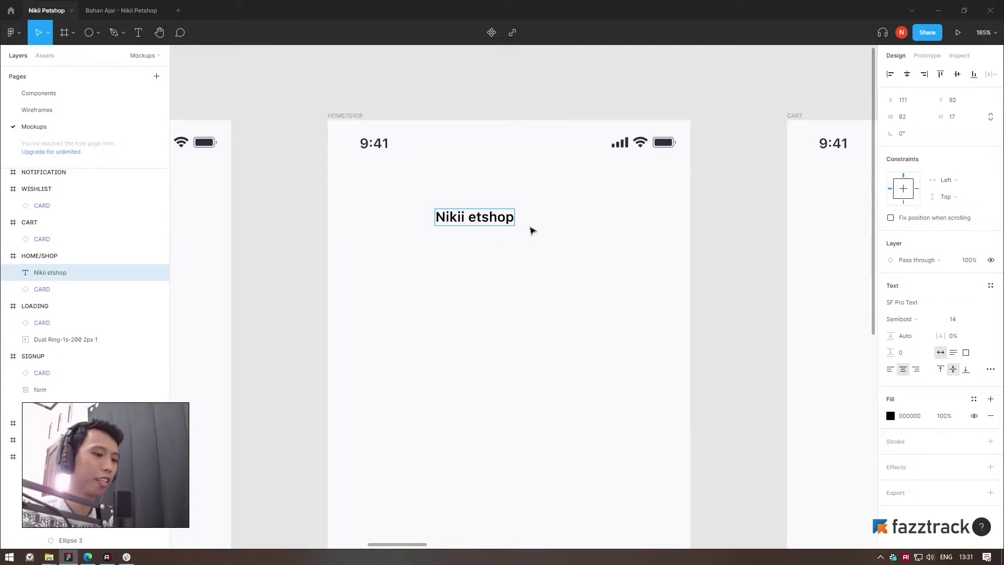
pyautogui.write('P')
pyautogui.press('Escape')
# Style the title Solid/Dark with Body/Paragraph + Bold and move it under the status bar
pyautogui.click(512, 269)
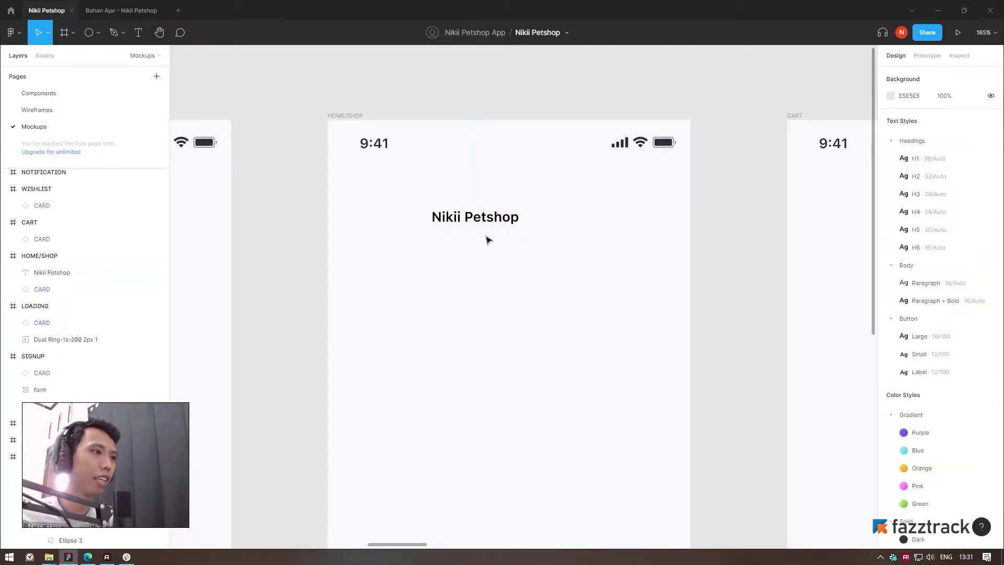
pyautogui.click(475, 216)
pyautogui.click(973, 399)
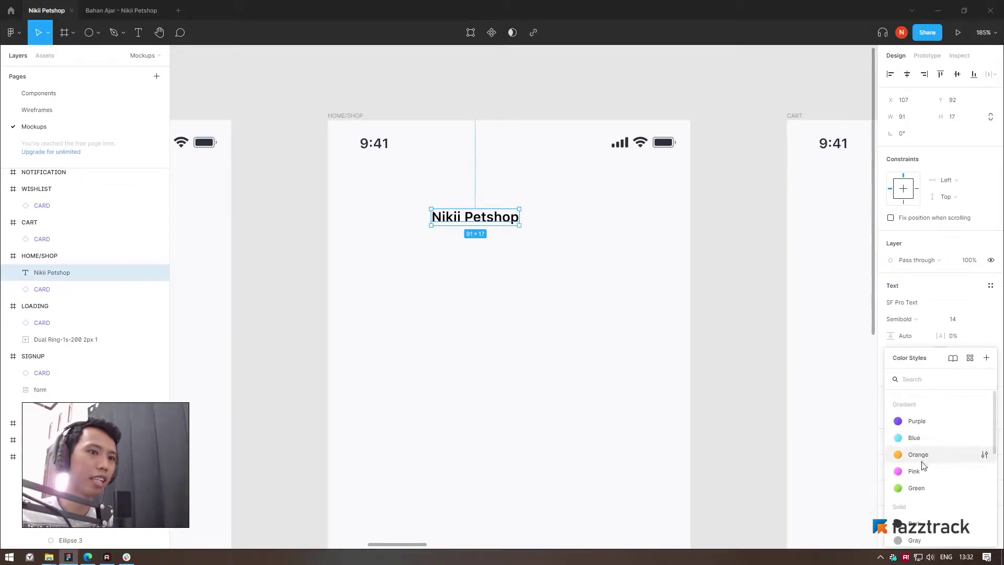
pyautogui.click(913, 523)
pyautogui.click(990, 286)
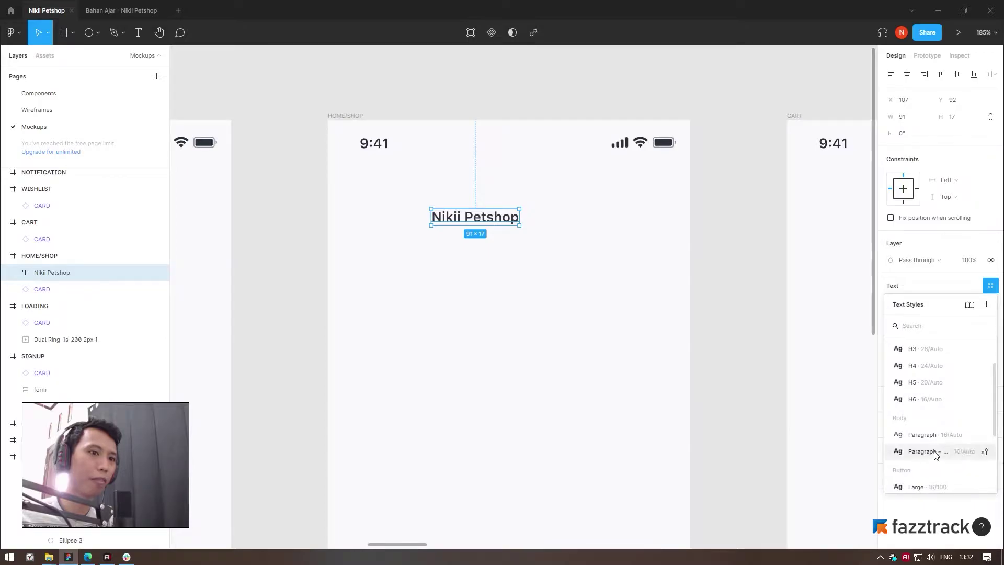
pyautogui.click(965, 451)
pyautogui.moveTo(495, 221); pyautogui.dragTo(550, 184)
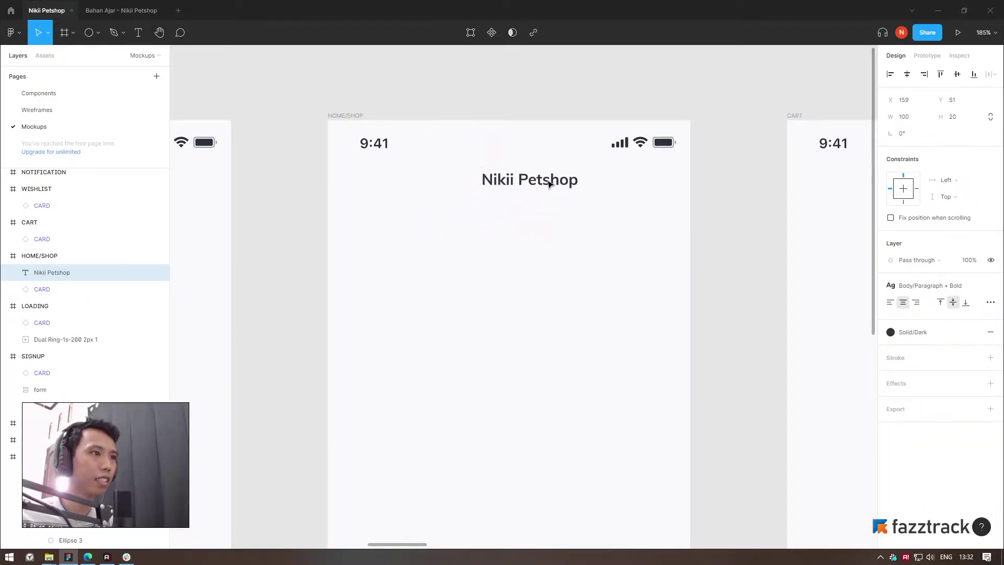
pyautogui.click(572, 269)
pyautogui.moveTo(361, 292); pyautogui.dragTo(587, 259)
pyautogui.keyDown('ctrl'); pyautogui.scroll(-5, 588, 260); pyautogui.keyUp('ctrl')
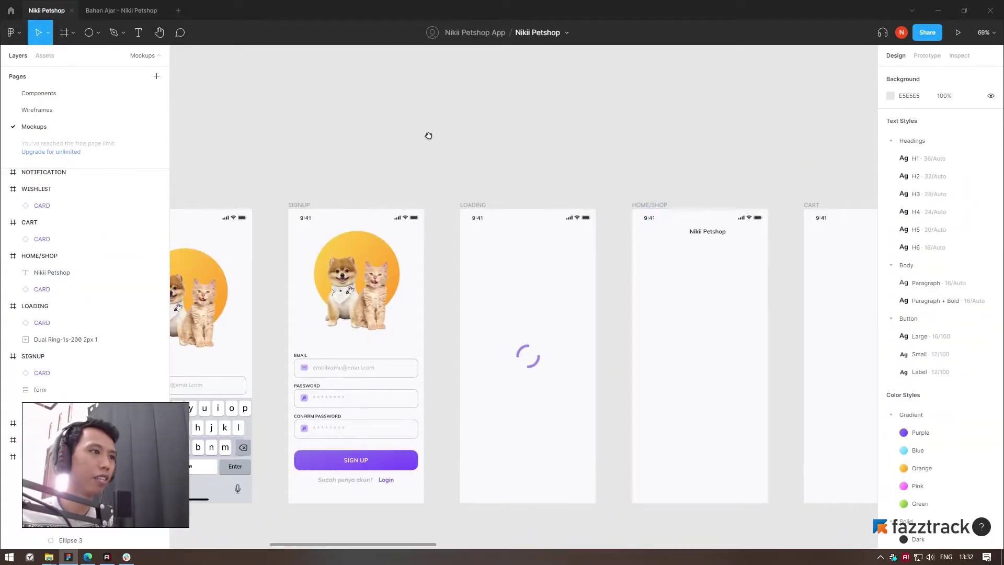
# Make the splash-screen paw-and-house logo a component and cut it out to the Components page
pyautogui.hscroll(-3, 610, 157)
pyautogui.keyDown('ctrl'); pyautogui.scroll(4, 366, 428); pyautogui.keyUp('ctrl')
pyautogui.click(427, 291)
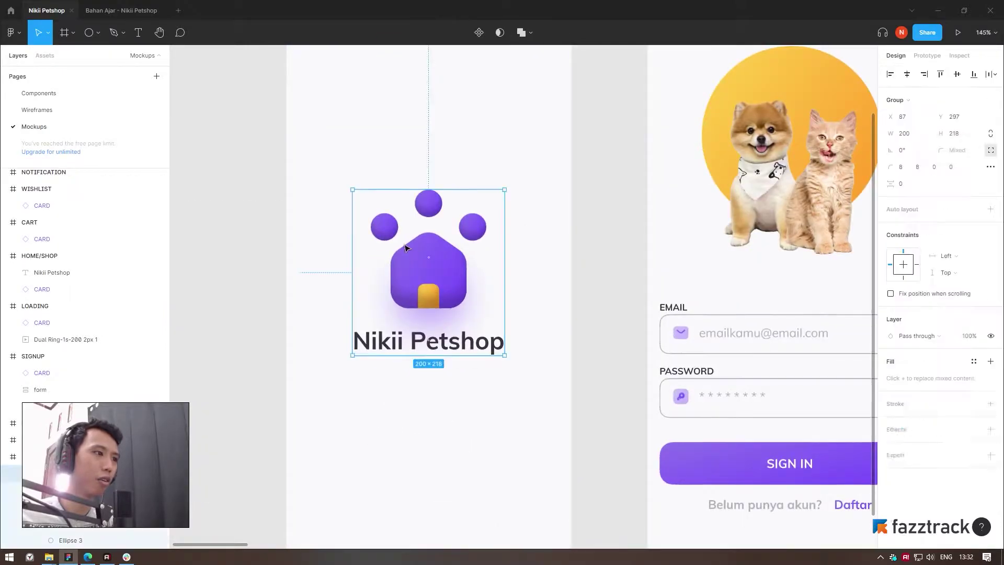
pyautogui.scroll(1, 403, 395)
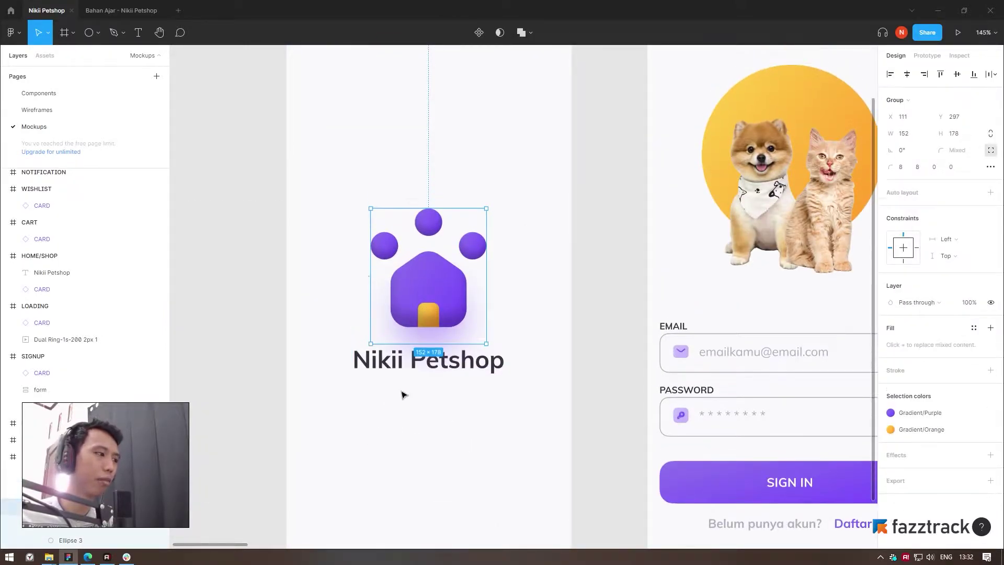
pyautogui.keyDown('ctrl'); pyautogui.scroll(-1, 455, 375); pyautogui.keyUp('ctrl')
pyautogui.scroll(1, 437, 328)
pyautogui.keyDown('ctrl'); pyautogui.scroll(-1, 438, 328); pyautogui.keyUp('ctrl')
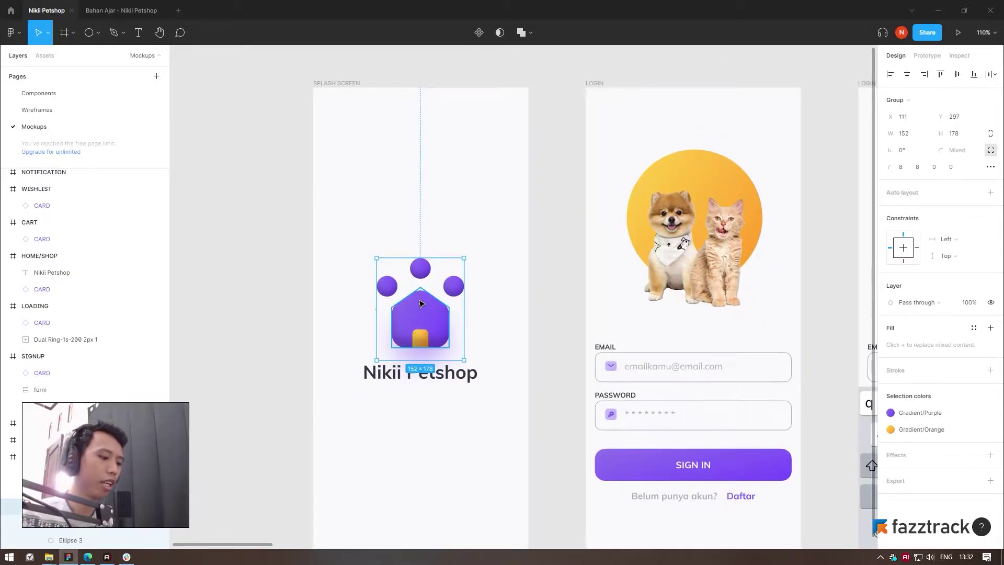
pyautogui.hotkey('ctrl', 'alt', 'k')
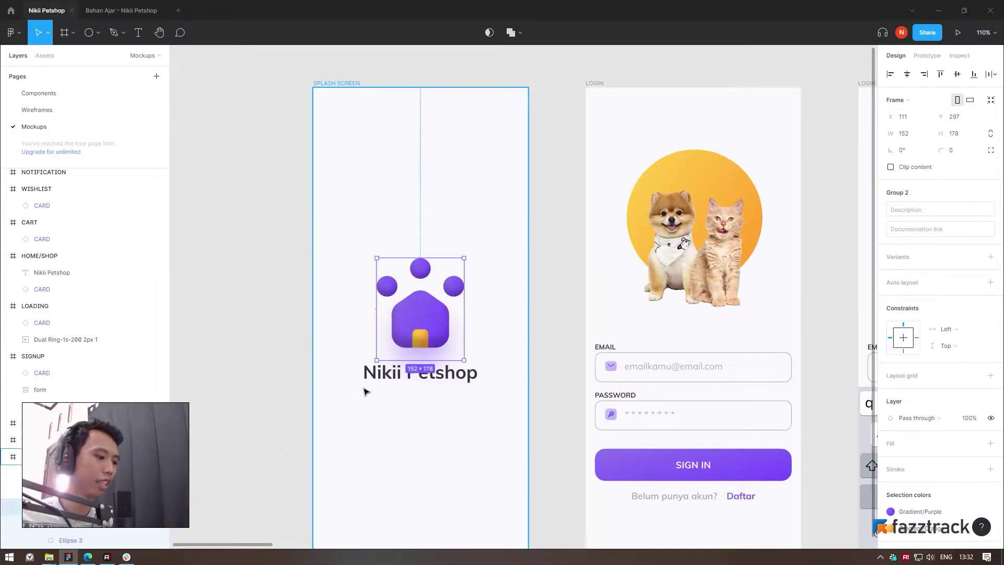
pyautogui.press('Delete')
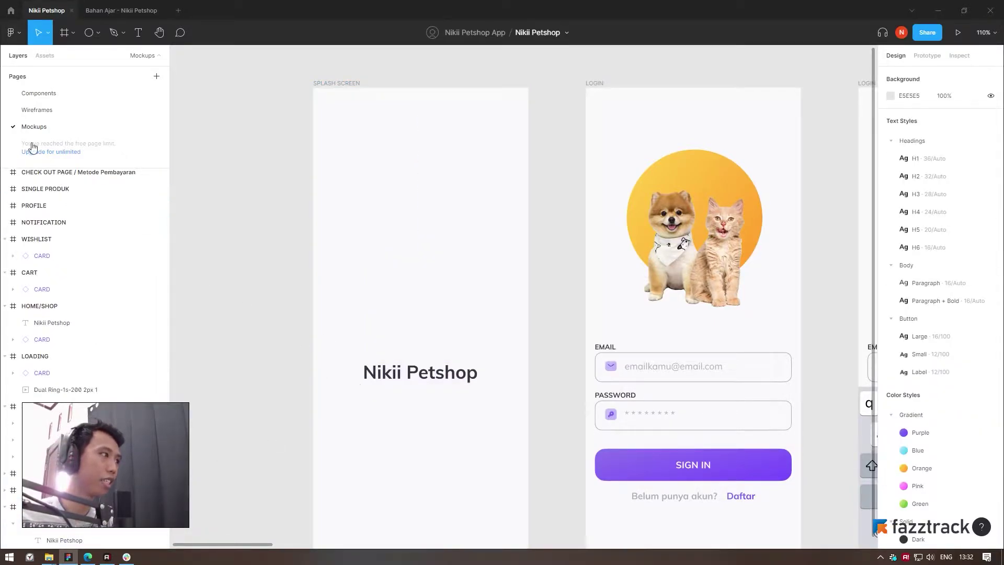
pyautogui.click(47, 94)
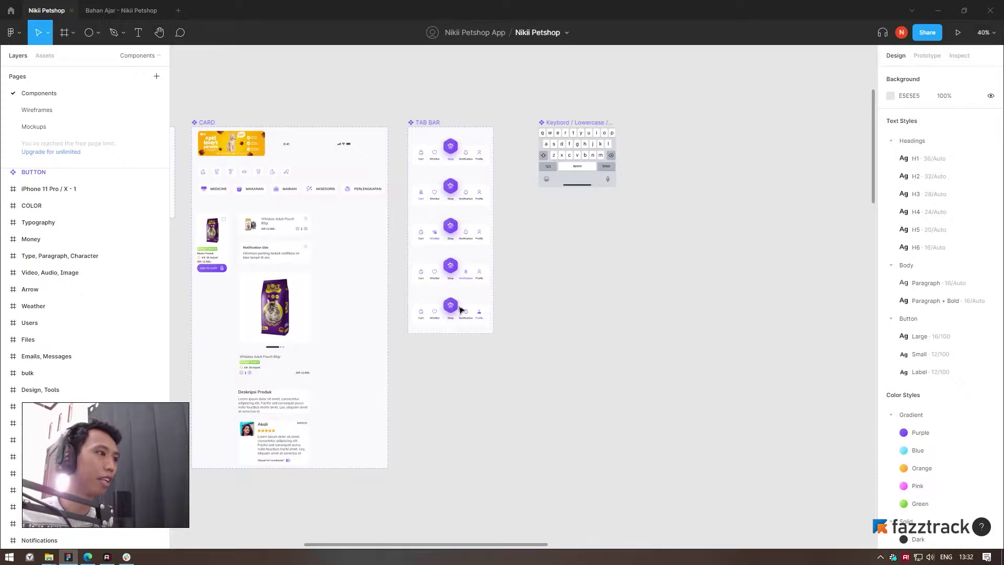
# Paste the logo component onto the Components page beside the keyboard
pyautogui.scroll(-5, 669, 256)
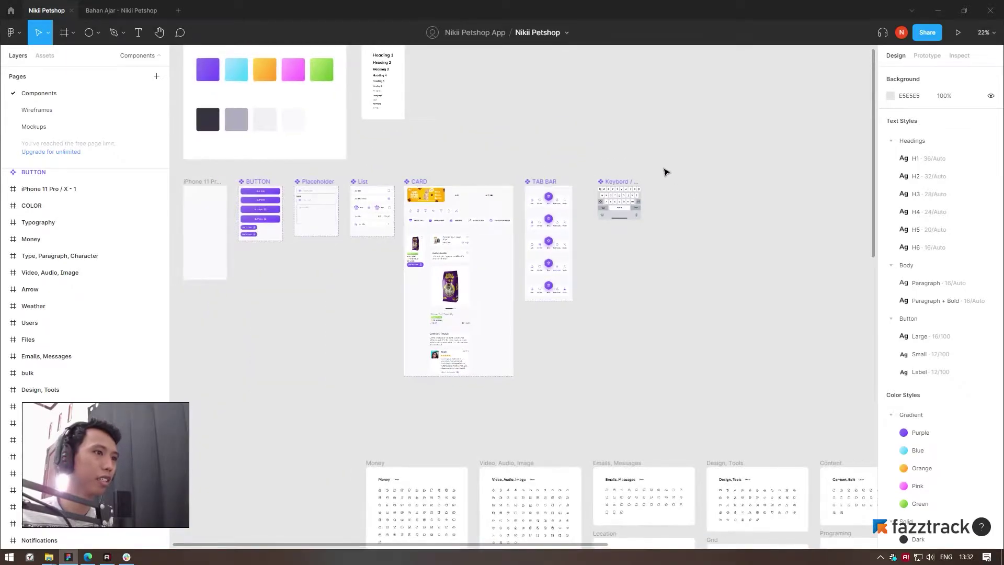
pyautogui.scroll(3, 783, 193)
pyautogui.scroll(4, 625, 258)
pyautogui.hotkey('ctrl', 'v')
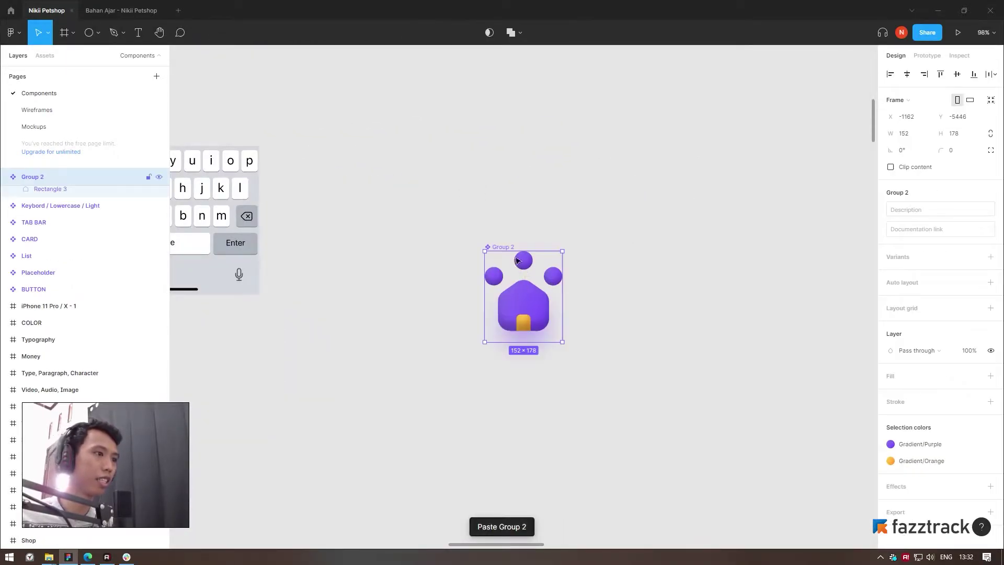
pyautogui.moveTo(498, 248); pyautogui.dragTo(324, 144)
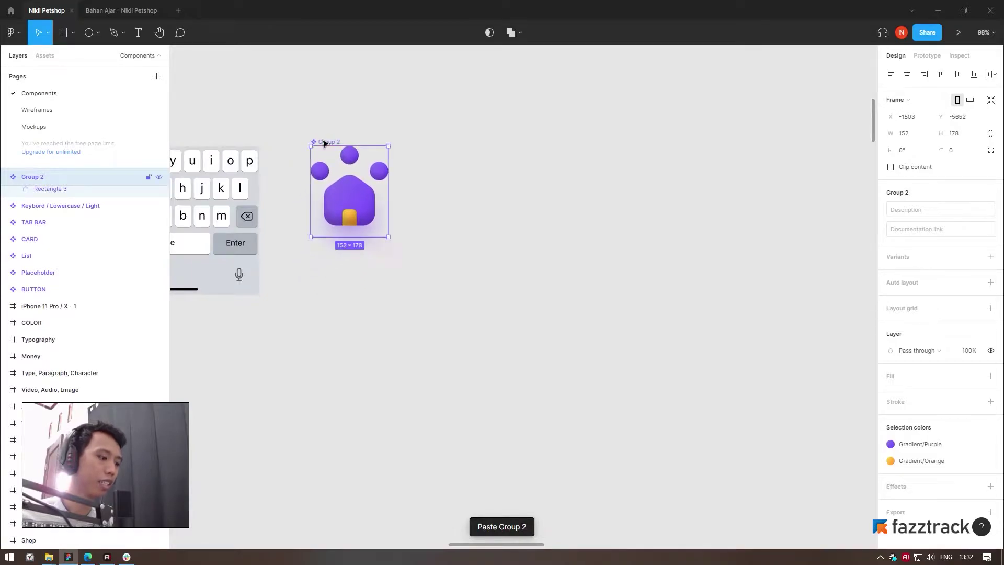
# Rename the logo component 'logo nikii pethsop' and return to the Mockups page
pyautogui.hotkey('ctrl', 'r')
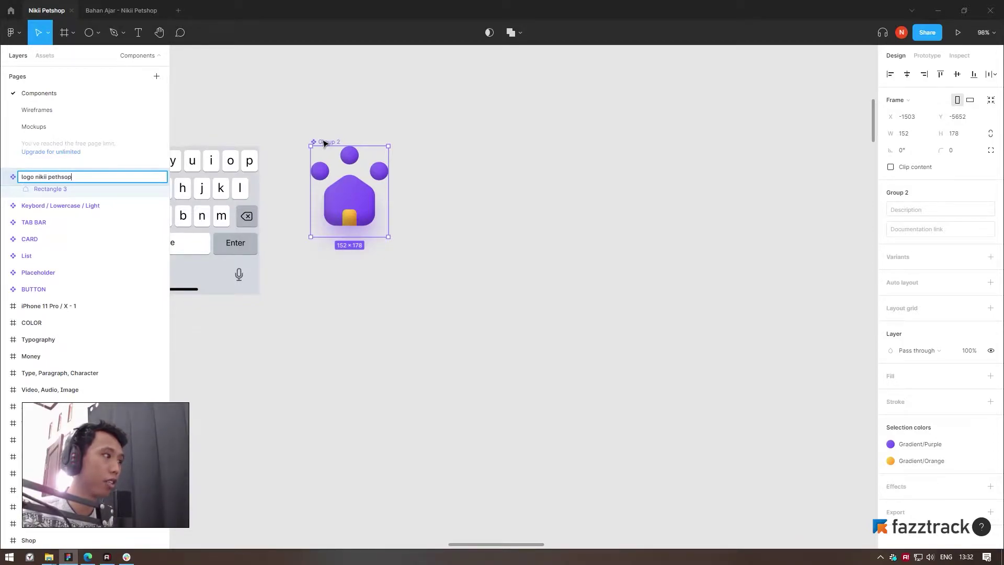
pyautogui.press('Return')
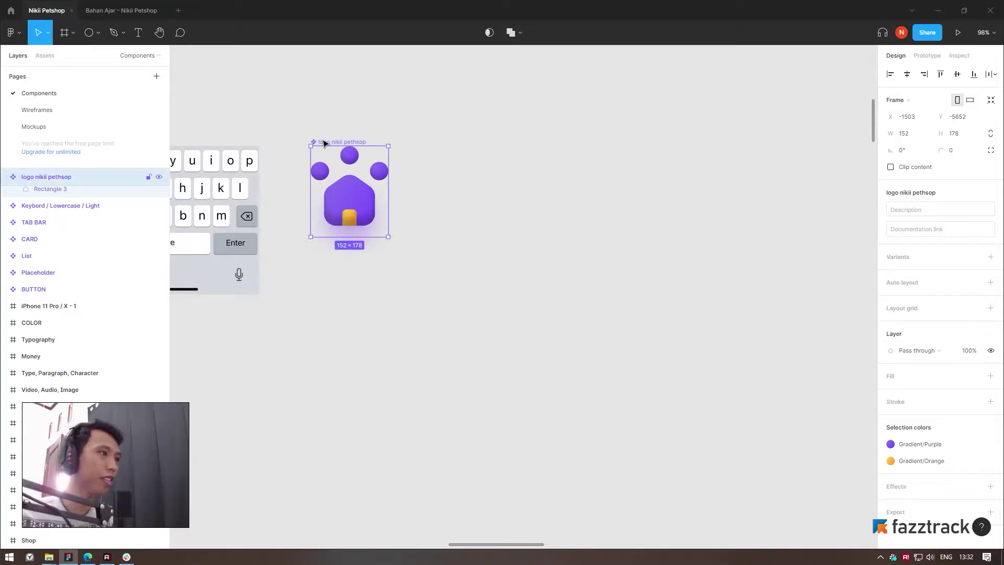
pyautogui.click(441, 180)
pyautogui.click(339, 145)
pyautogui.keyDown('ctrl'); pyautogui.scroll(-3, 680, 200); pyautogui.keyUp('ctrl')
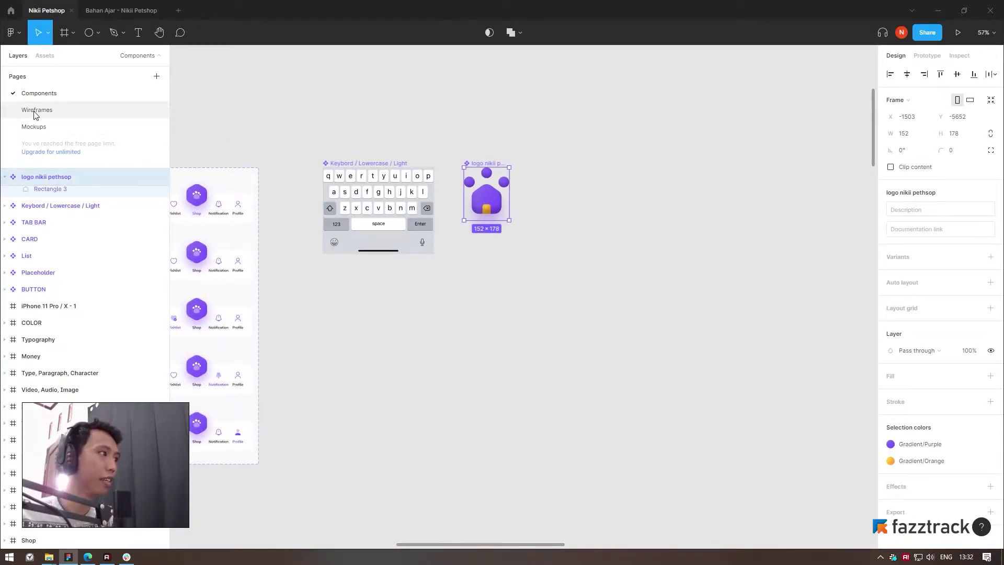
pyautogui.click(34, 126)
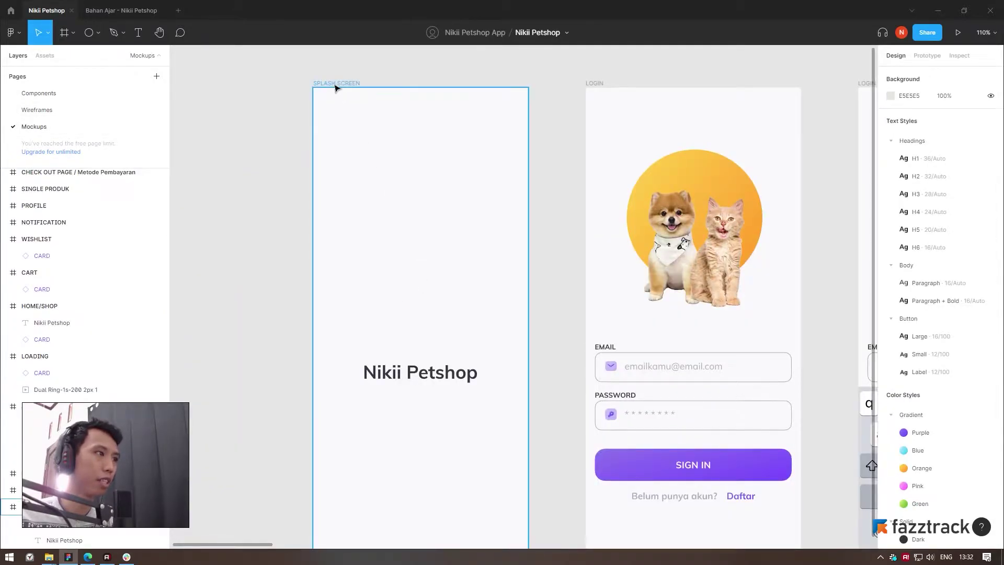
# Paste a logo instance into the Splash Screen frame
pyautogui.hotkey('ctrl', 'v')
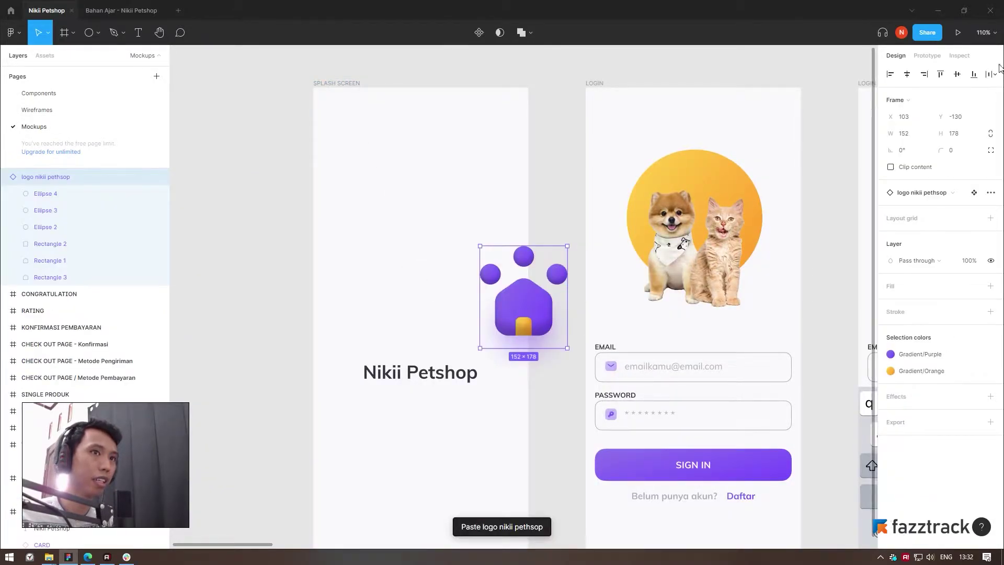
pyautogui.moveTo(506, 302); pyautogui.dragTo(404, 275)
pyautogui.press('Delete')
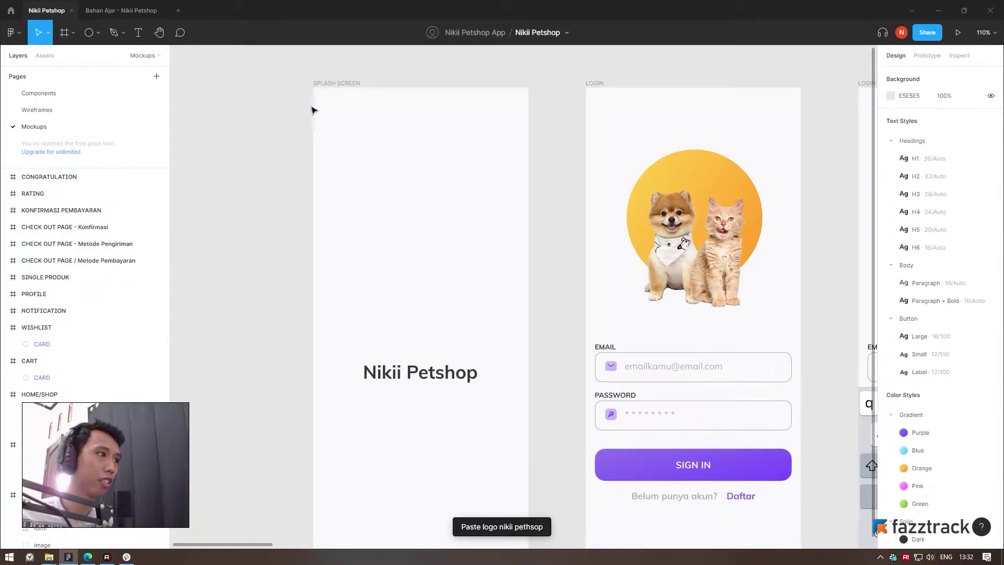
pyautogui.click(324, 84)
pyautogui.hotkey('ctrl', 'v')
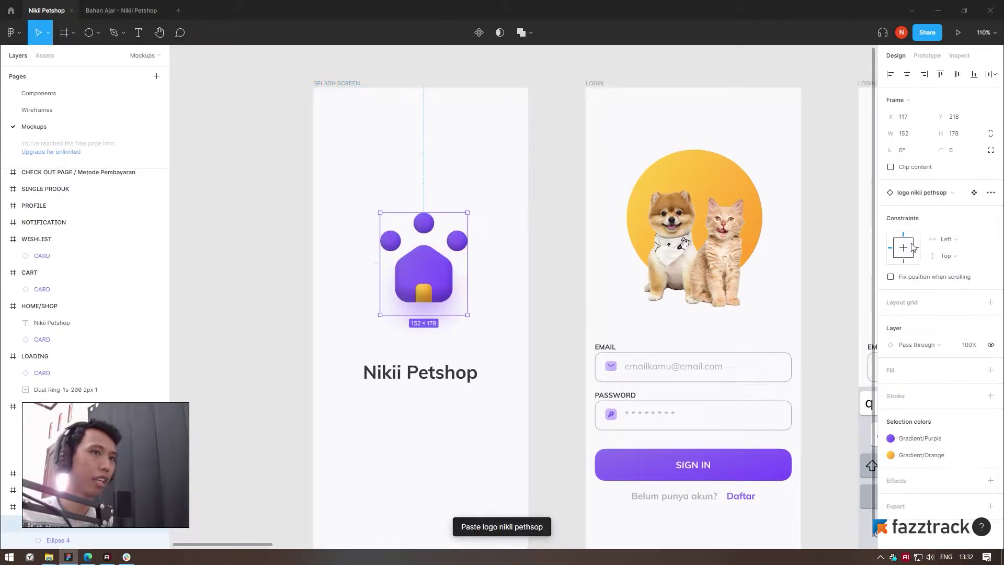
# Stack the logo over the Nikii Petshop title with 0 spacing, centred, and group them
pyautogui.keyDown('shift'); pyautogui.click(420, 380); pyautogui.keyUp('shift')
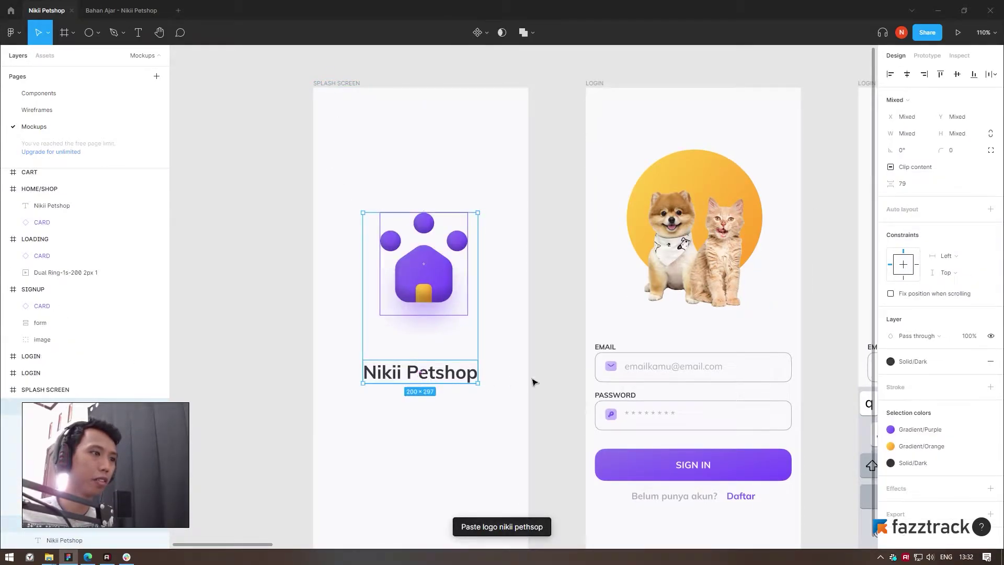
pyautogui.click(912, 184)
pyautogui.write('0')
pyautogui.press('Return')
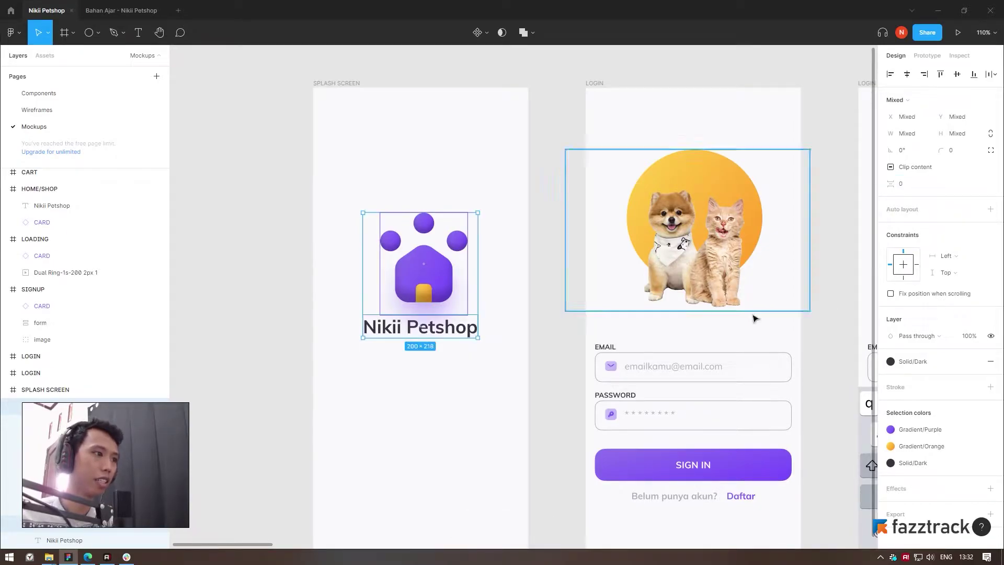
pyautogui.click(906, 74)
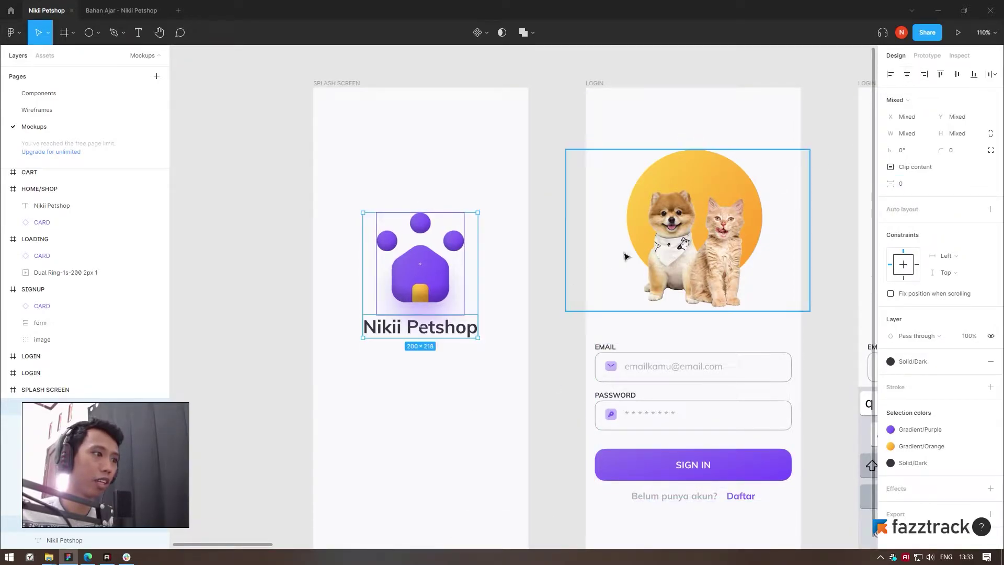
pyautogui.hotkey('ctrl', 'g')
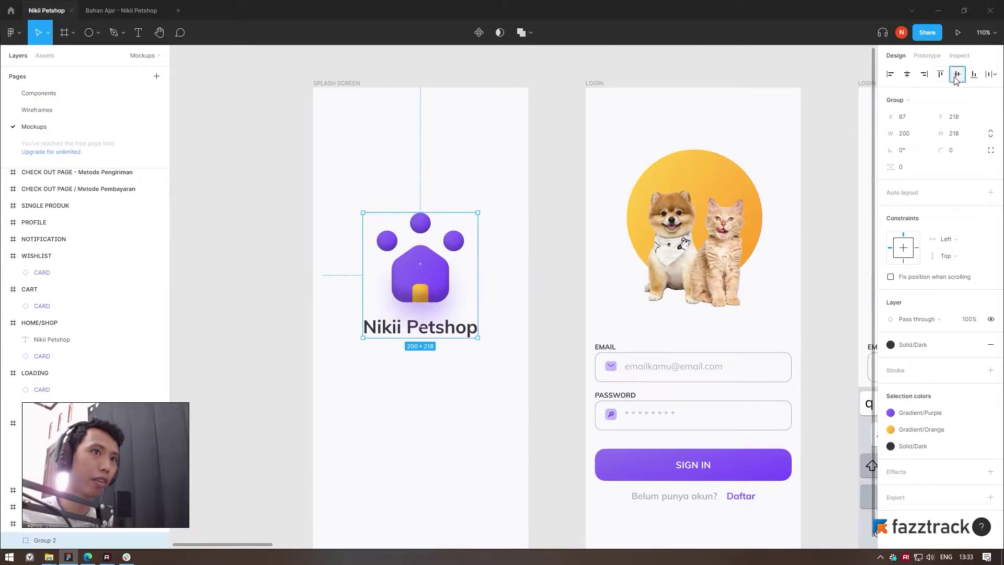
pyautogui.click(280, 356)
# Bring the HOME/SHOP screen into view and select it
pyautogui.keyDown('ctrl'); pyautogui.scroll(-5, 280, 355); pyautogui.keyUp('ctrl')
pyautogui.moveTo(488, 195); pyautogui.dragTo(380, 215)
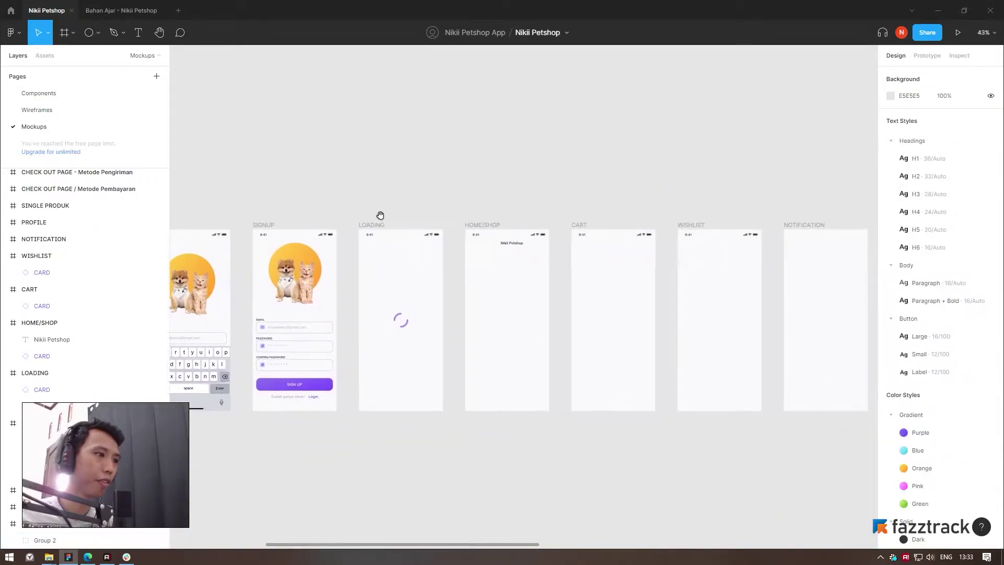
pyautogui.moveTo(569, 277); pyautogui.dragTo(501, 278)
pyautogui.click(422, 273)
pyautogui.keyDown('ctrl'); pyautogui.scroll(5, 422, 273); pyautogui.keyUp('ctrl')
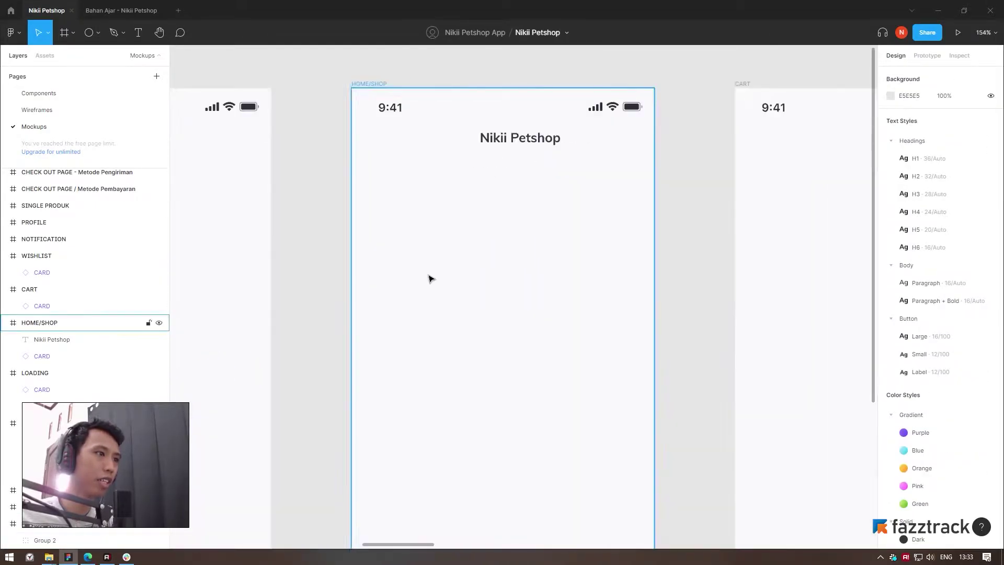
# Insert the logo component, found by searching 'lo', into HOME/SHOP
pyautogui.hotkey('shift', 'i')
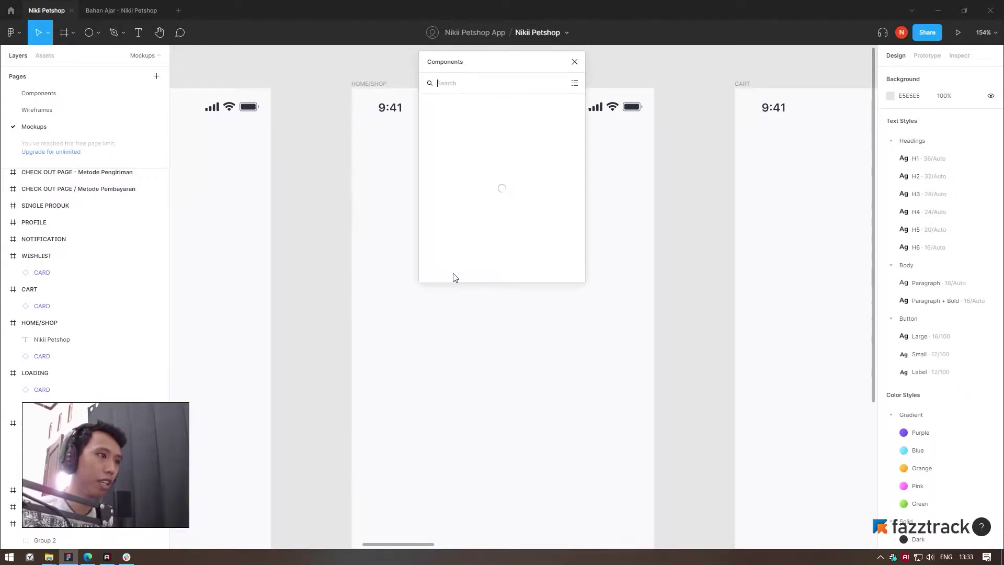
pyautogui.write('logo')
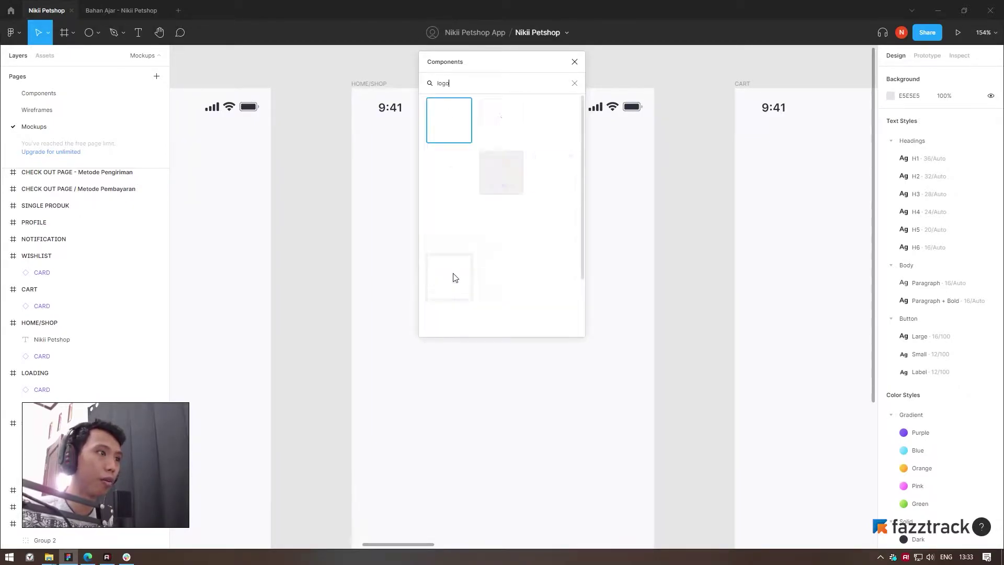
pyautogui.click(501, 175)
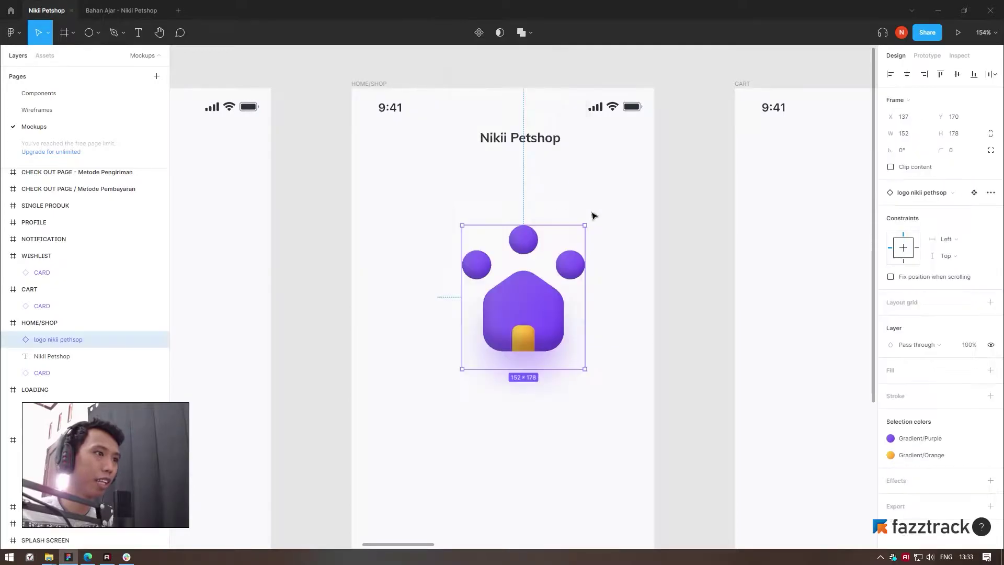
pyautogui.moveTo(539, 313); pyautogui.dragTo(470, 271)
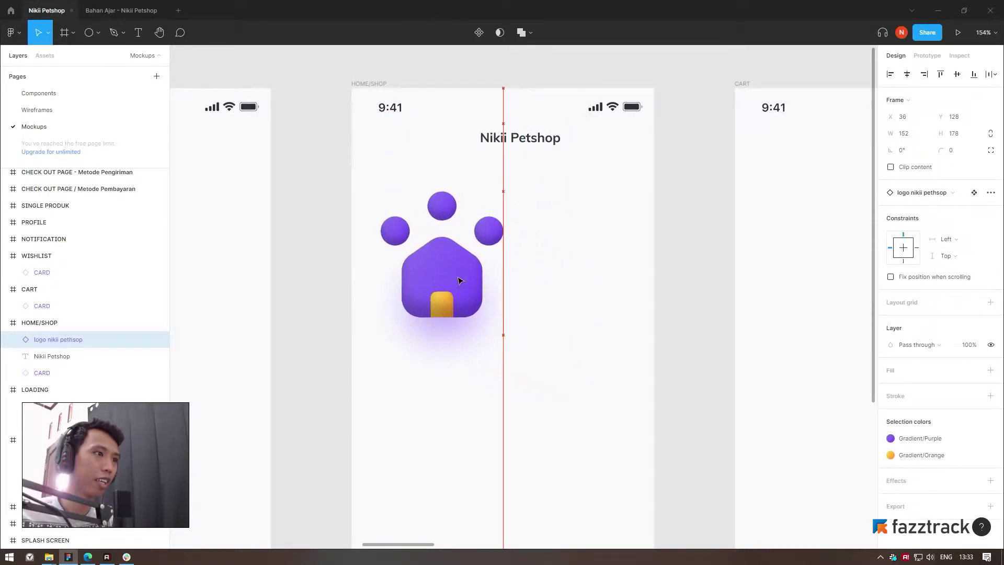
# Lock the logo's ratio and scale it down to a height of 32
pyautogui.click(990, 133)
pyautogui.scroll(3, 445, 257)
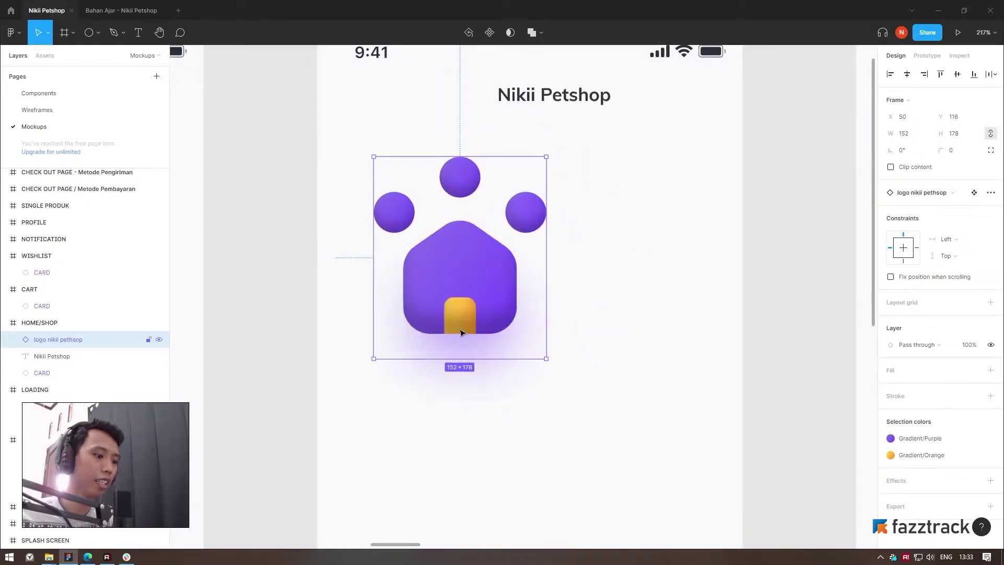
pyautogui.press('k')
pyautogui.moveTo(469, 359)
pyautogui.mouseDown()
pyautogui.moveTo(462, 205)
pyautogui.moveTo(476, 92)
pyautogui.mouseUp()
pyautogui.click(952, 135)
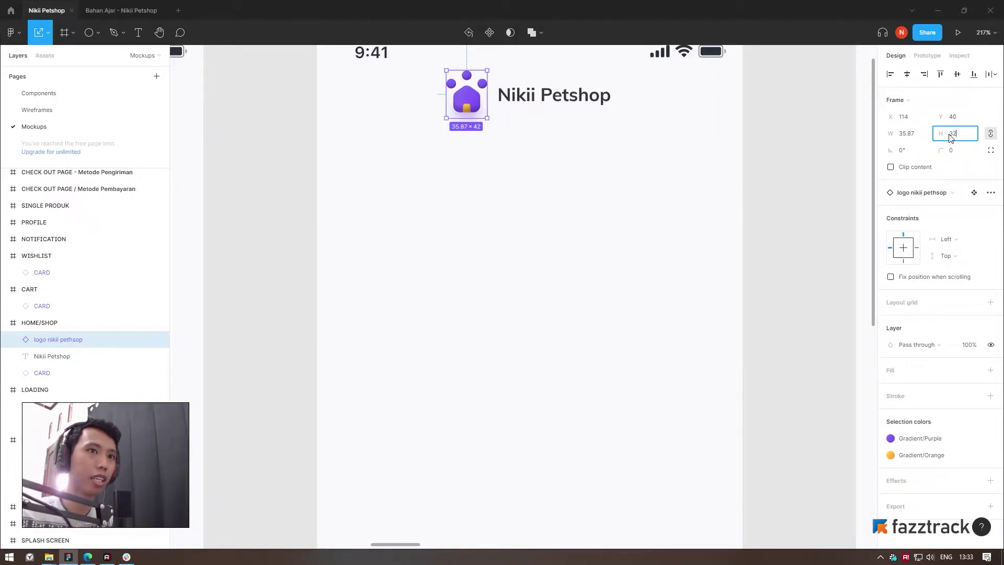
pyautogui.press('Return')
pyautogui.scroll(3, 533, 299)
pyautogui.keyDown('ctrl'); pyautogui.scroll(5, 506, 277); pyautogui.keyUp('ctrl')
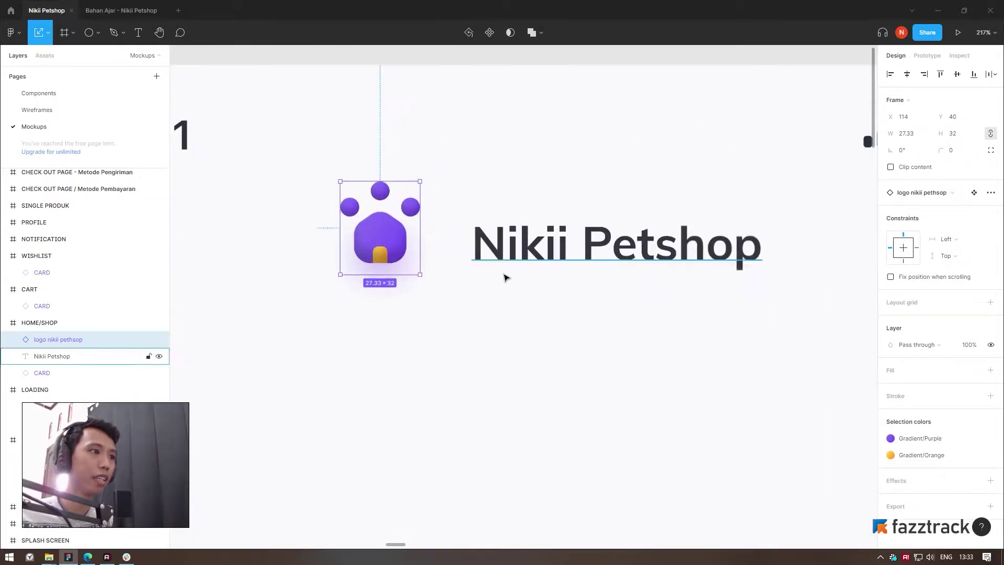
# Set the spacing between the logo and the Nikii Petshop name to 12
pyautogui.moveTo(391, 240); pyautogui.dragTo(410, 257)
pyautogui.keyDown('shift'); pyautogui.click(51, 356); pyautogui.keyUp('shift')
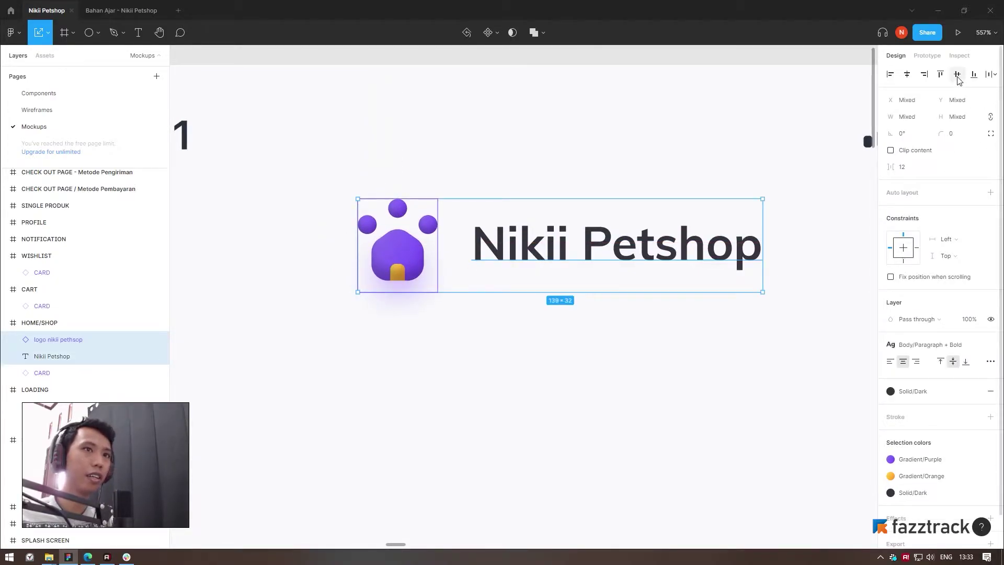
pyautogui.keyDown('ctrl'); pyautogui.scroll(-5, 423, 358); pyautogui.keyUp('ctrl')
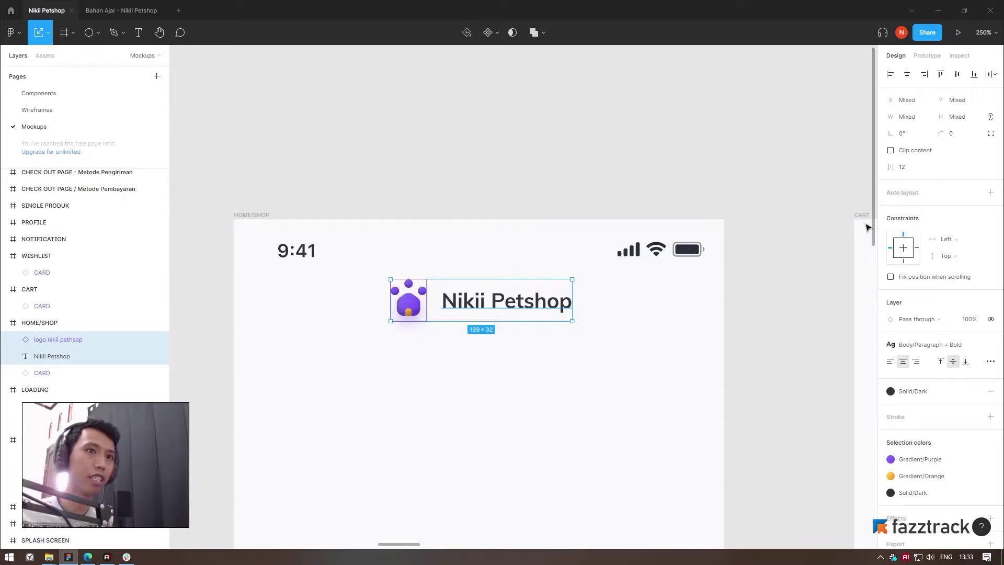
pyautogui.click(909, 168)
pyautogui.write('16')
pyautogui.press('Return')
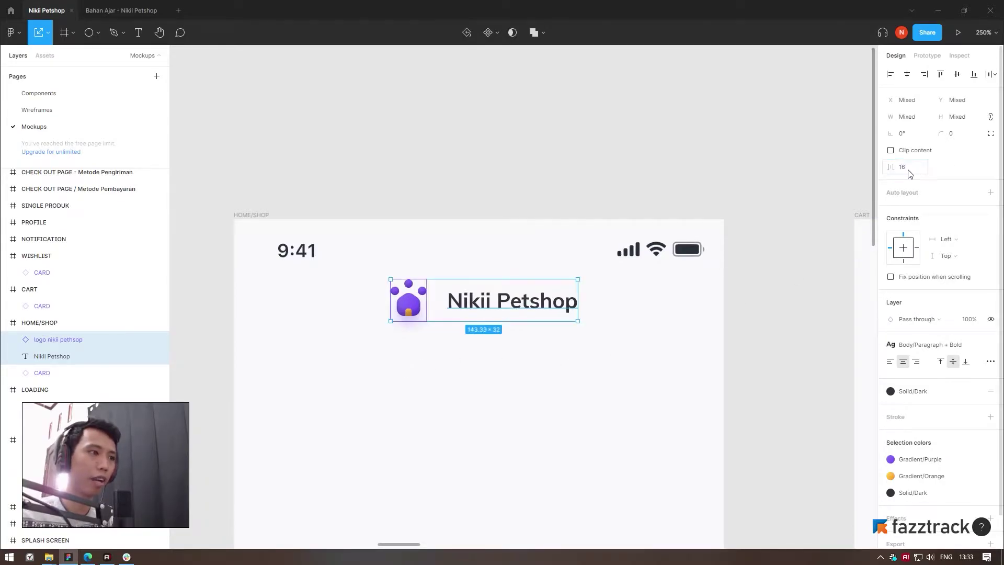
pyautogui.click(453, 415)
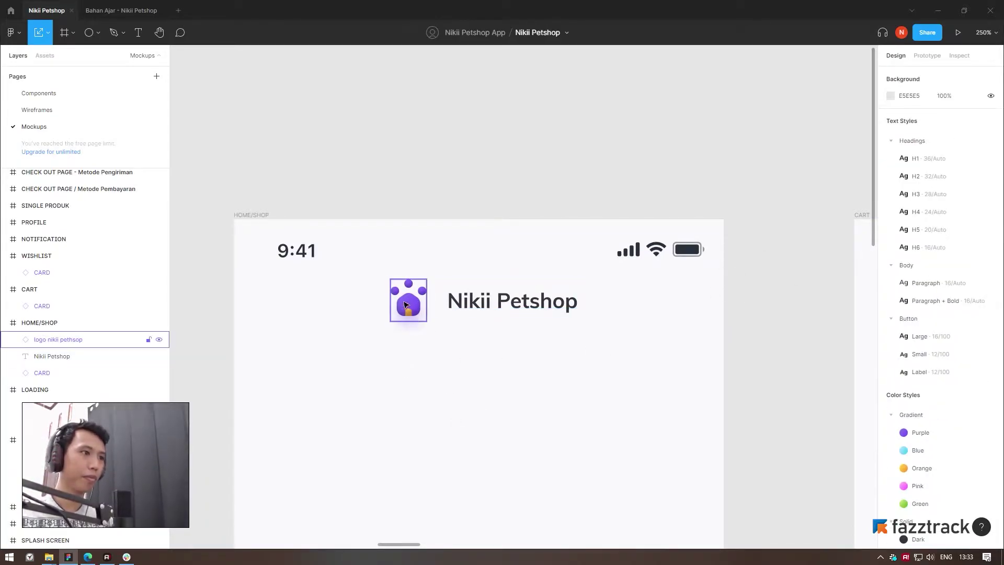
pyautogui.click(57, 340)
pyautogui.keyDown('shift'); pyautogui.click(53, 356); pyautogui.keyUp('shift')
pyautogui.click(913, 168)
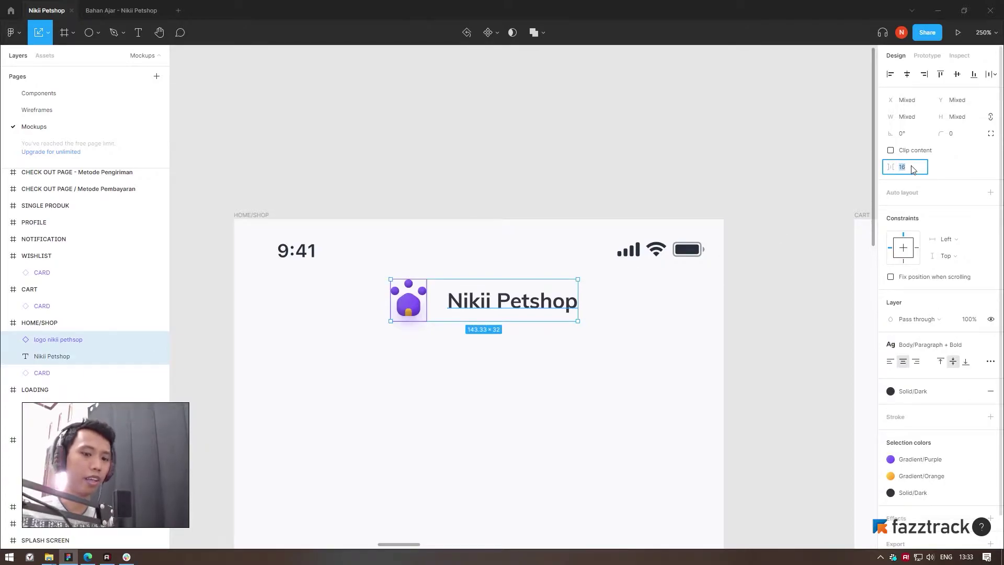
pyautogui.write('12')
pyautogui.press('Return')
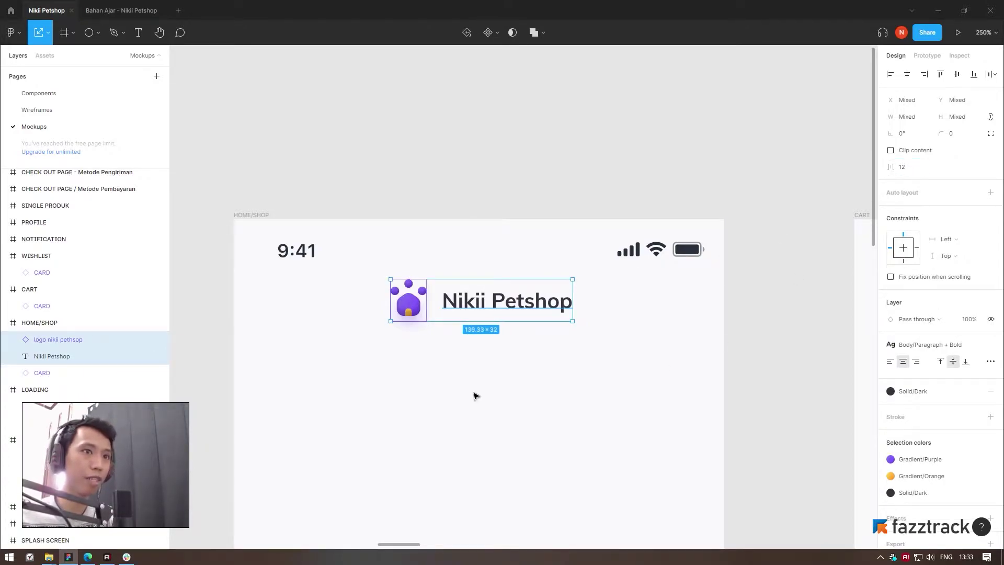
# Group logo and name as 'page title' and centre it horizontally in HOME/SHOP
pyautogui.hotkey('ctrl', 'g')
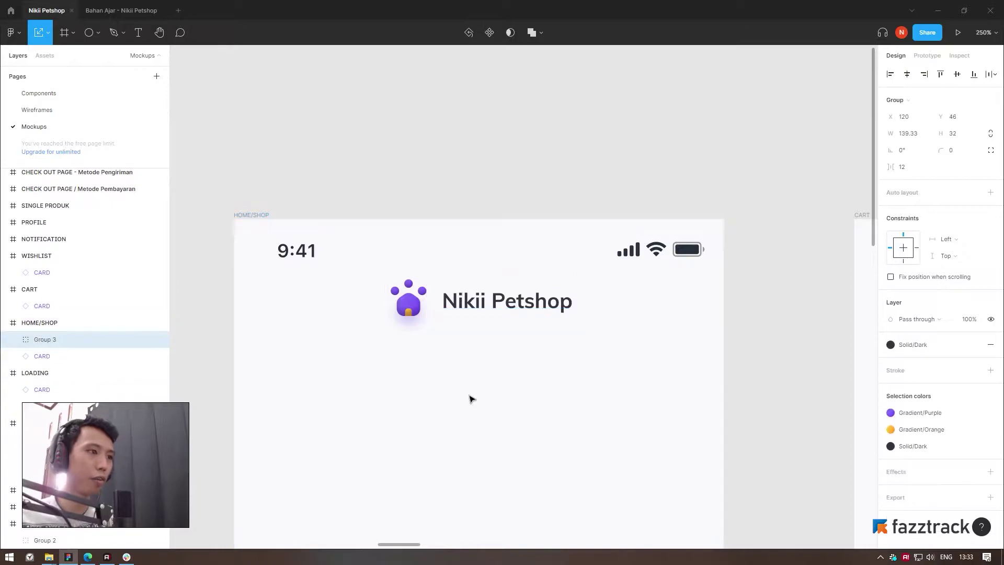
pyautogui.hotkey('ctrl', 'r')
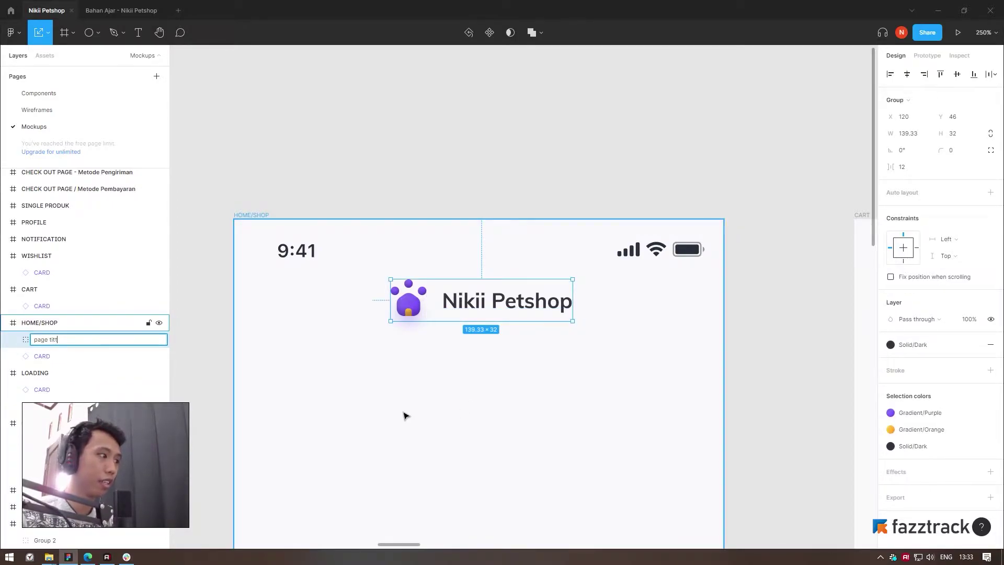
pyautogui.press('Return')
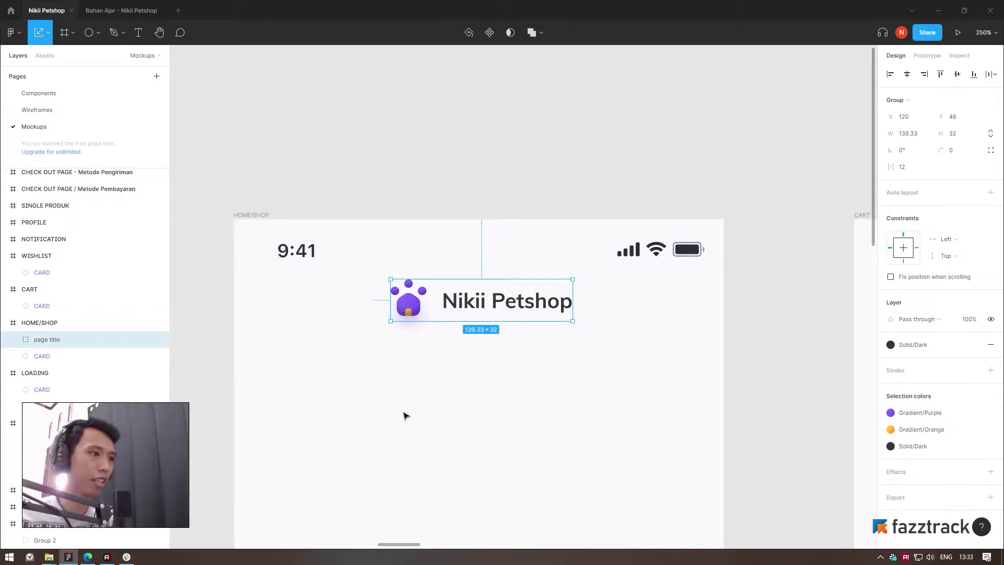
pyautogui.click(907, 73)
pyautogui.scroll(1, 487, 372)
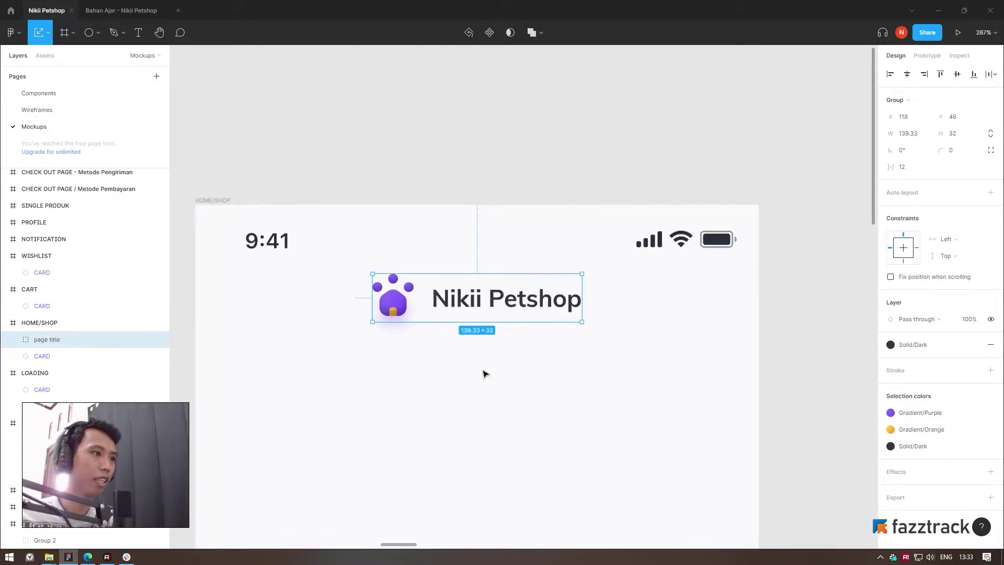
pyautogui.scroll(-1, 516, 289)
pyautogui.click(455, 363)
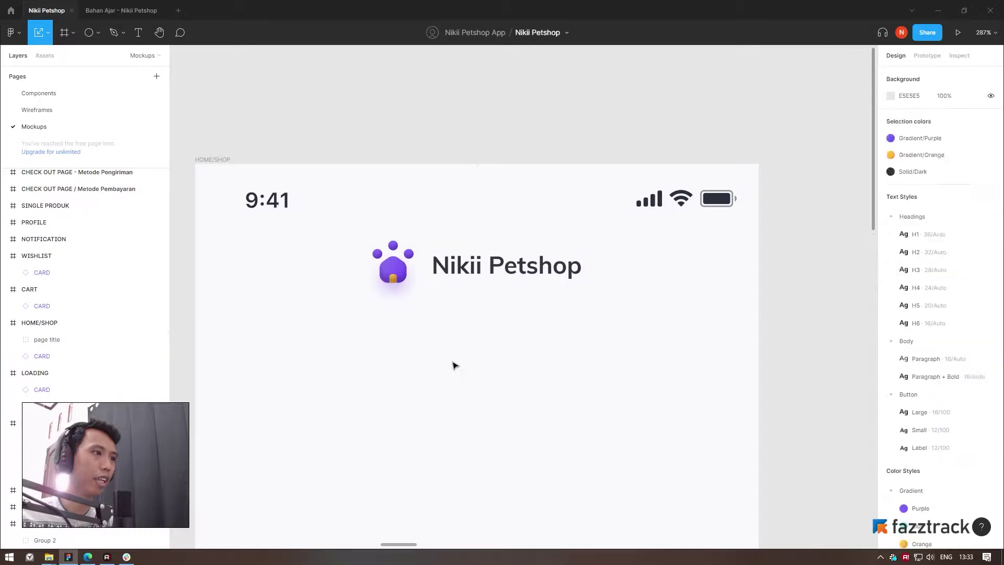
pyautogui.scroll(-2, 549, 339)
pyautogui.scroll(1, 633, 320)
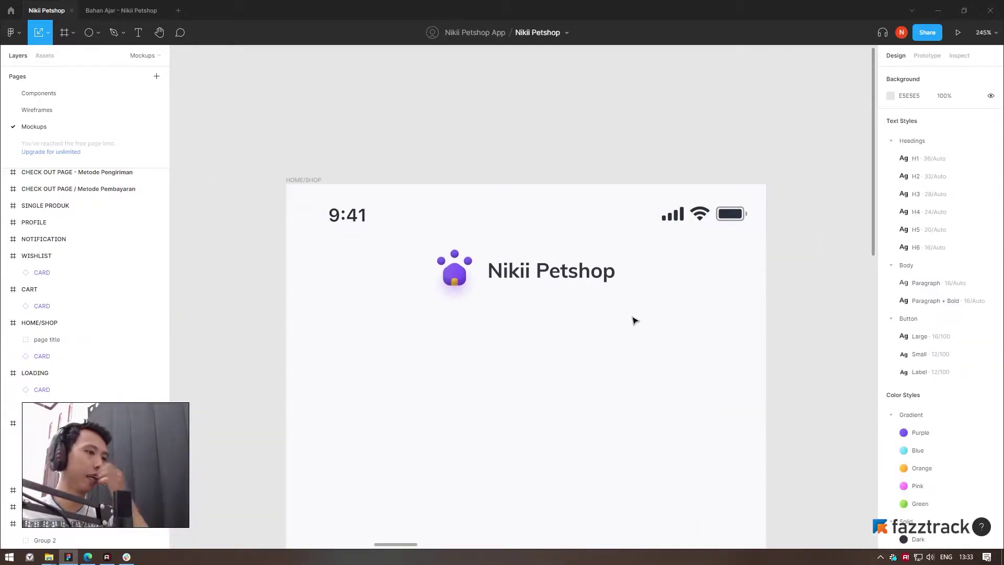
pyautogui.click(522, 277)
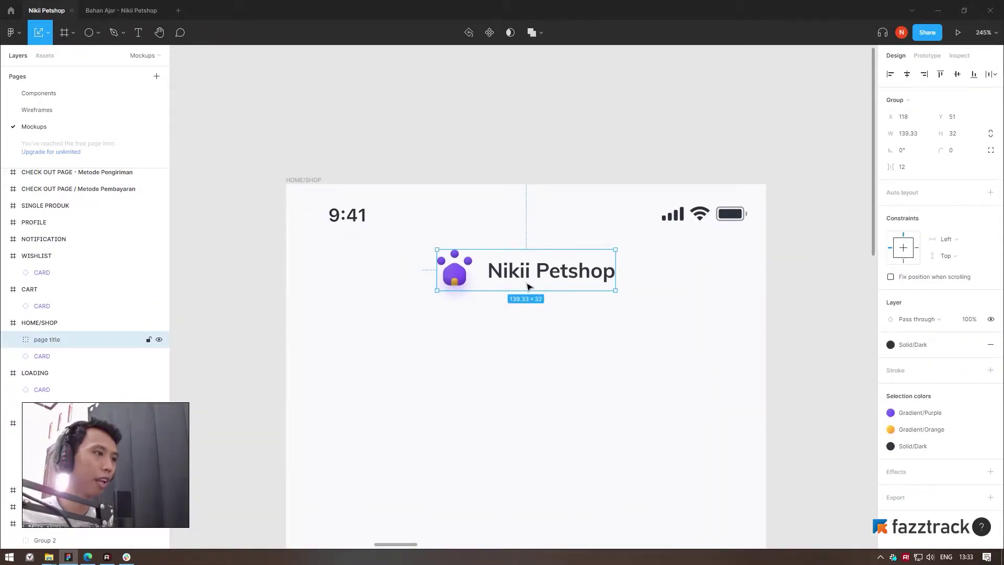
# Draw a full-width header frame around the page title, 48 high
pyautogui.press('f')
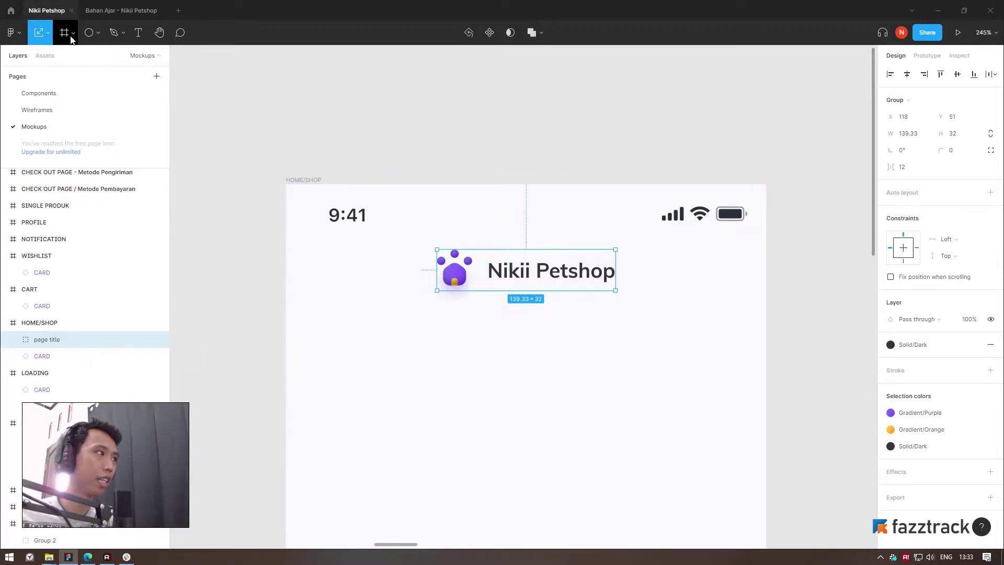
pyautogui.scroll(1, 552, 294)
pyautogui.moveTo(263, 232); pyautogui.dragTo(783, 321)
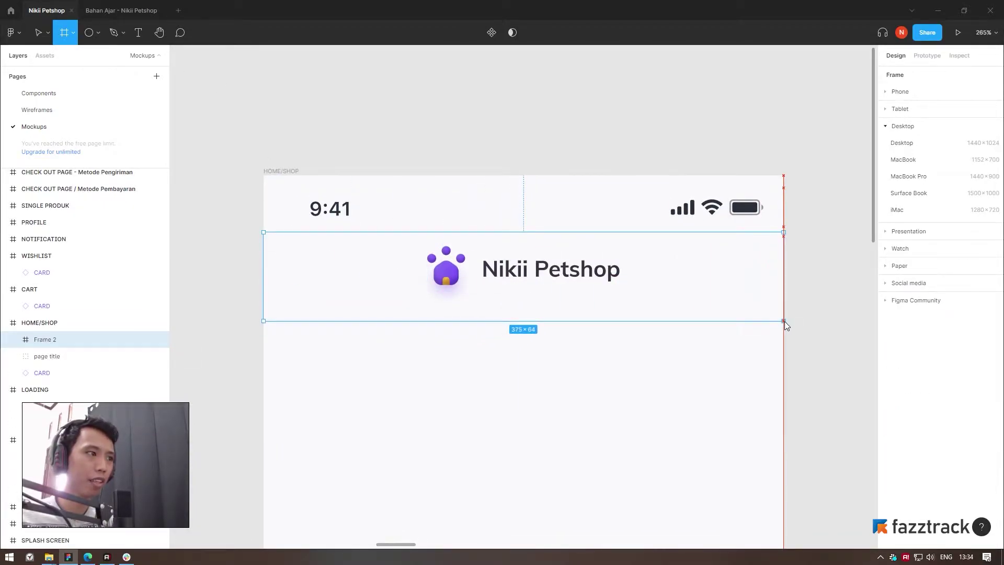
pyautogui.click(967, 134)
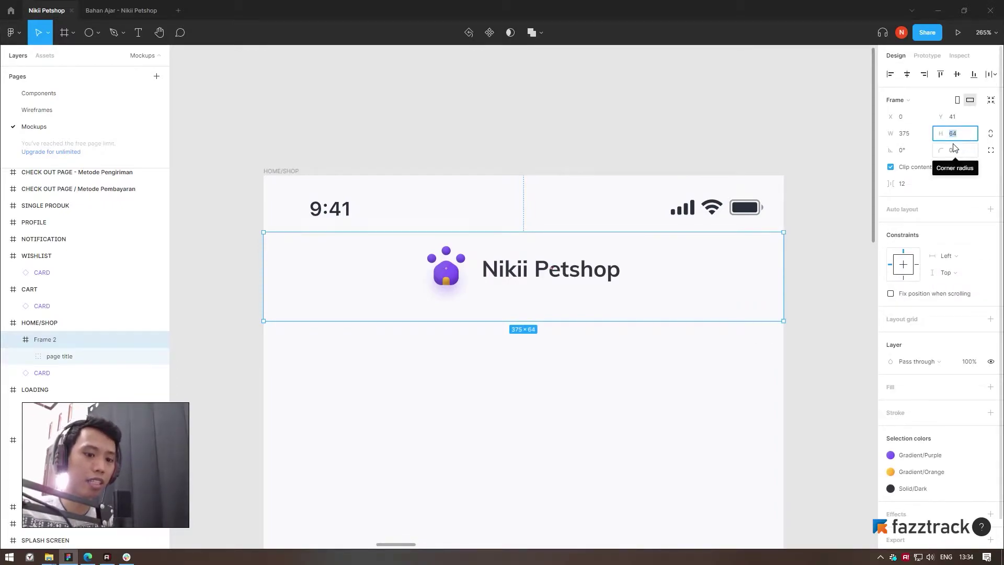
pyautogui.write('48')
pyautogui.press('Return')
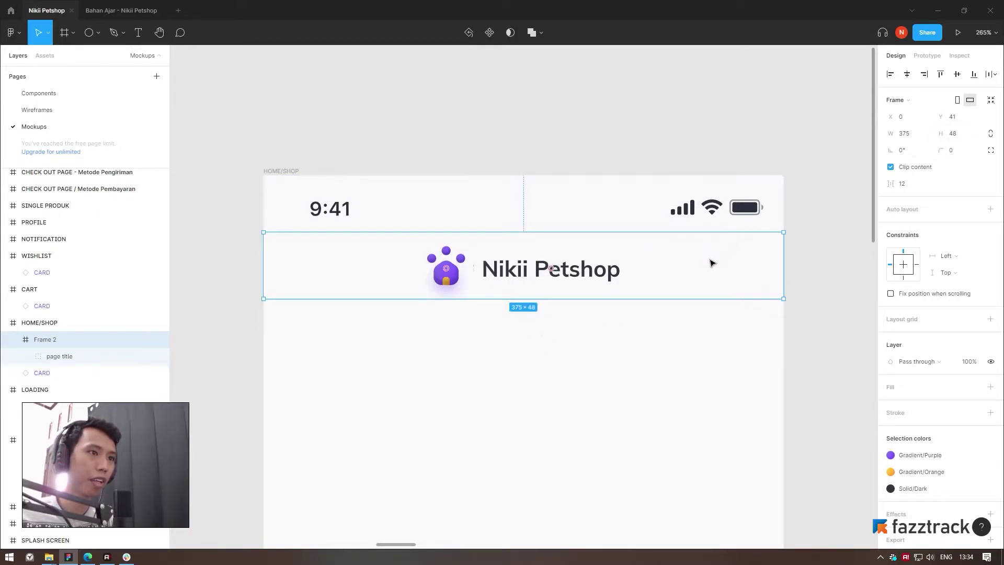
pyautogui.moveTo(712, 262); pyautogui.dragTo(690, 282)
# Set the gap between the status bar and header frame to 0
pyautogui.click(618, 210)
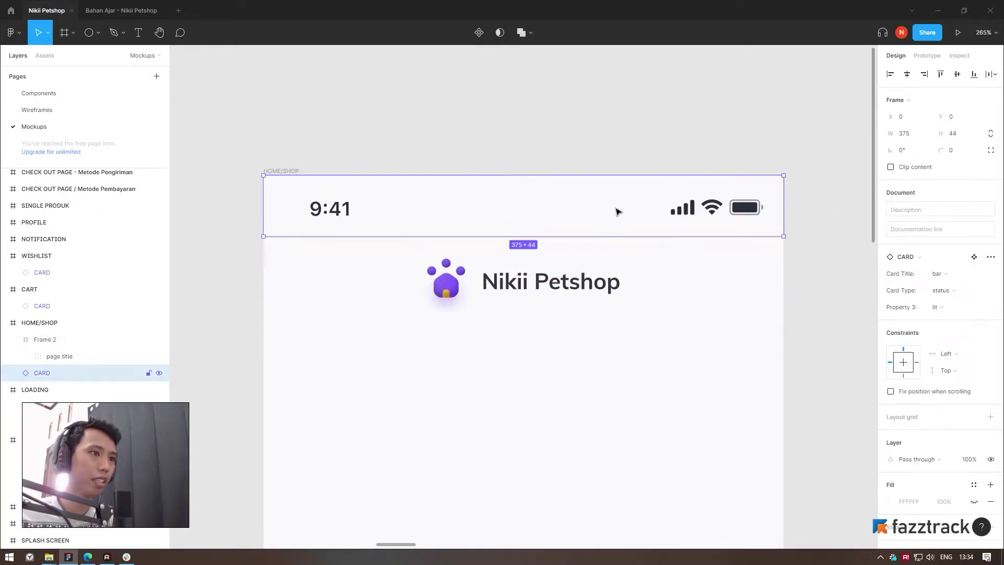
pyautogui.keyDown('shift'); pyautogui.click(618, 286); pyautogui.keyUp('shift')
pyautogui.click(905, 184)
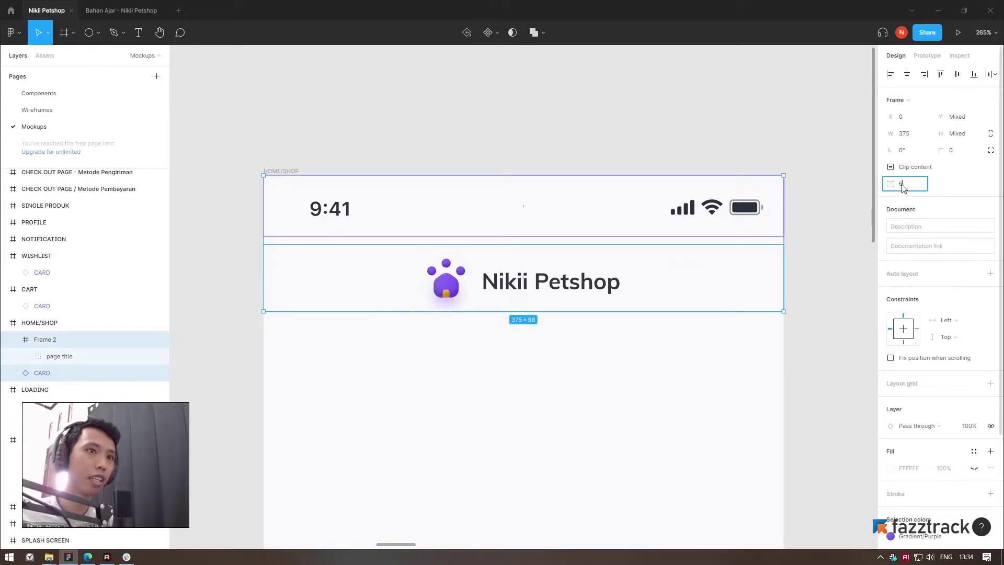
pyautogui.write('0')
pyautogui.press('Return')
# Vertically centre the page title group inside the header frame
pyautogui.click(520, 310)
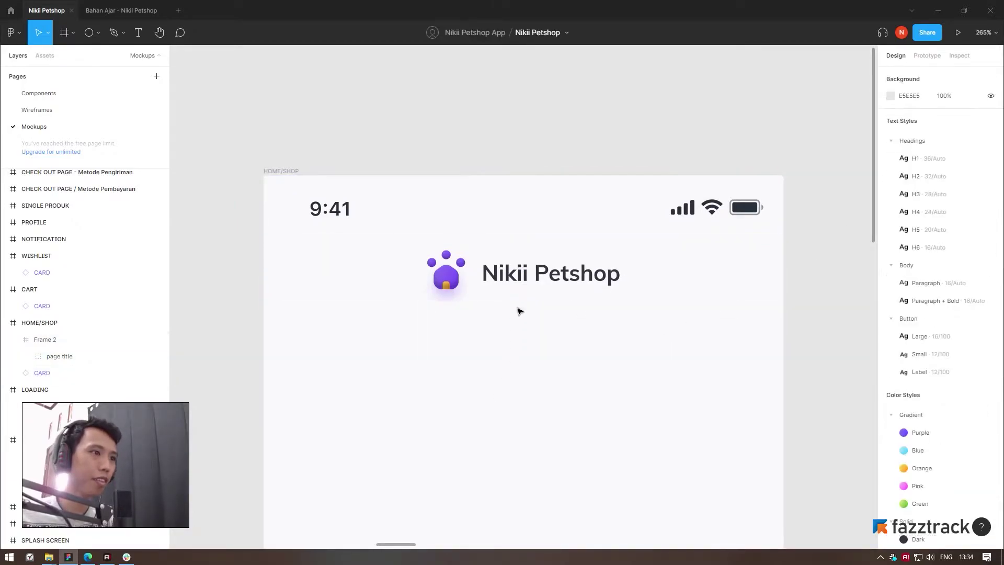
pyautogui.click(520, 272)
pyautogui.doubleClick(527, 285)
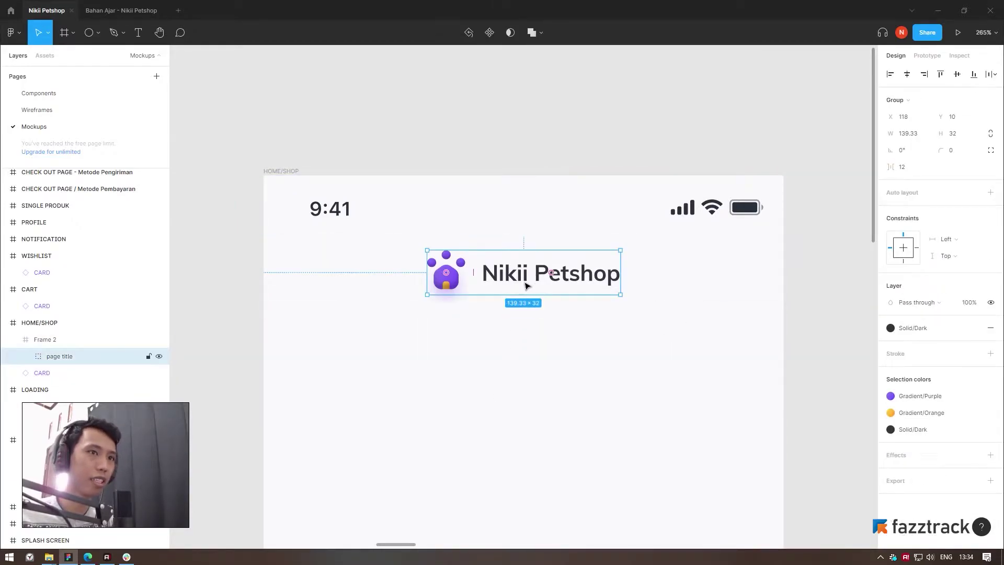
pyautogui.click(958, 77)
pyautogui.click(539, 386)
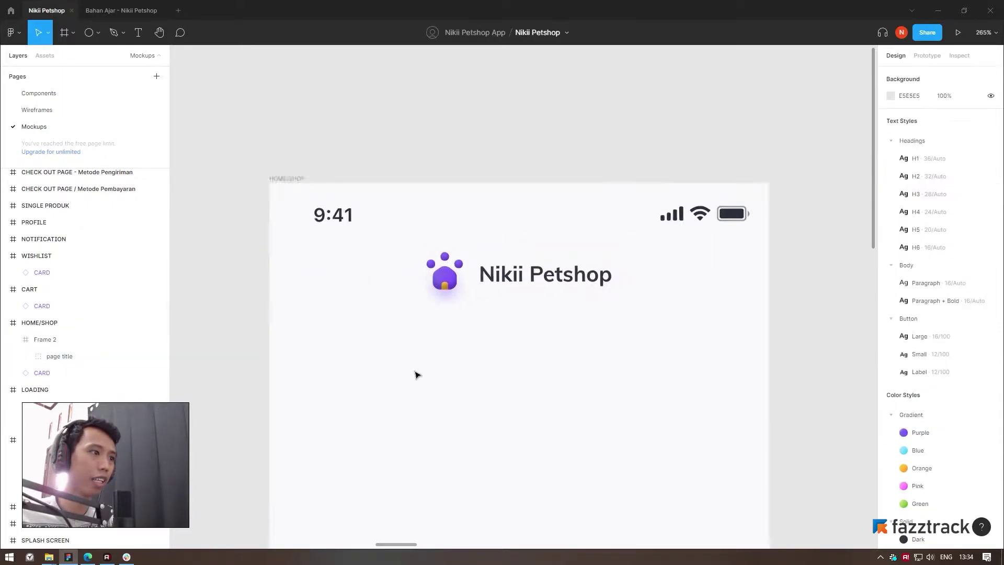
pyautogui.scroll(-3, 415, 375)
pyautogui.scroll(2, 455, 375)
pyautogui.click(485, 259)
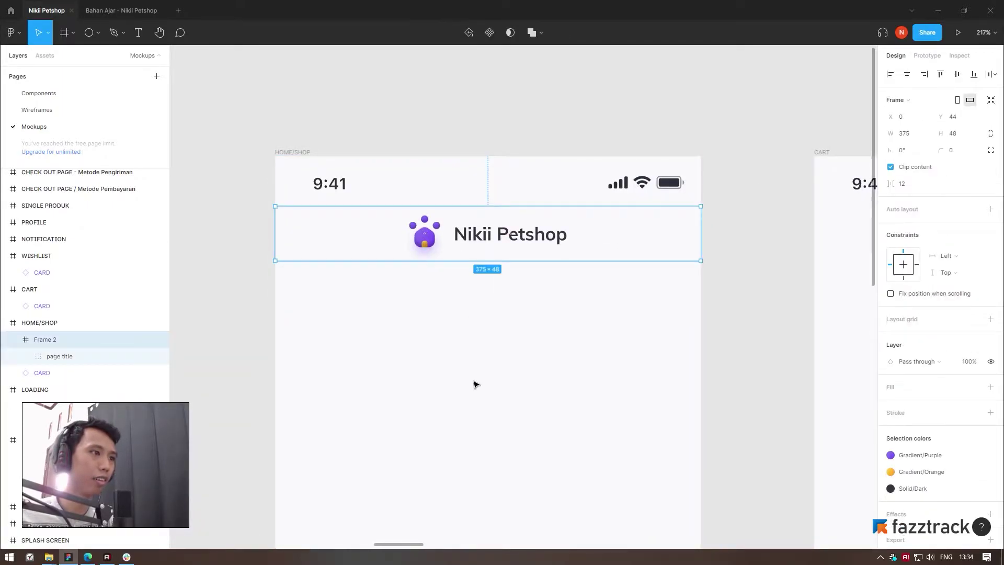
pyautogui.click(474, 385)
# Draw a horizontal divider 375 wide, aligned to the header's left and bottom edges
pyautogui.press('p')
pyautogui.scroll(1, 430, 287)
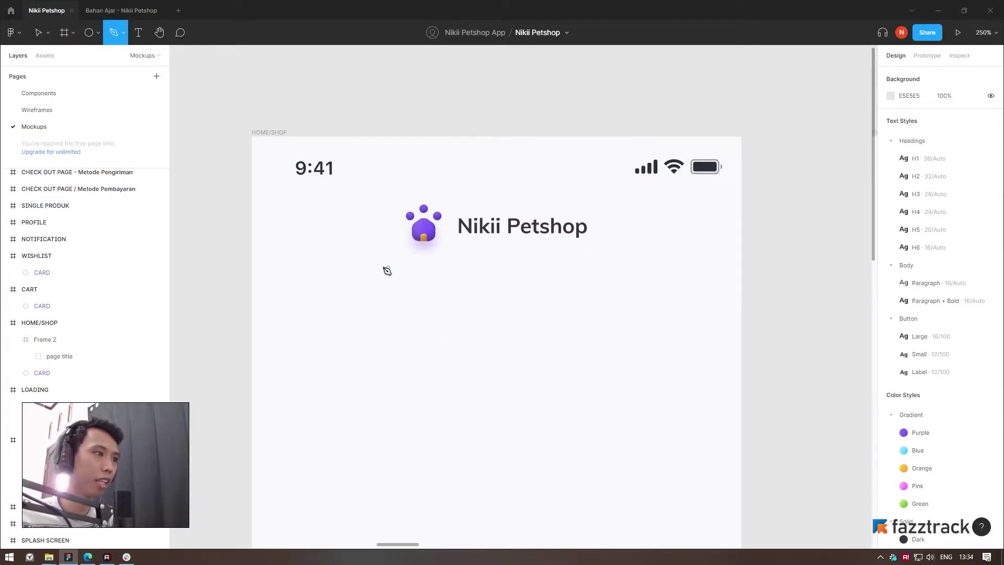
pyautogui.click(265, 247)
pyautogui.keyDown('shift'); pyautogui.click(646, 247); pyautogui.keyUp('shift')
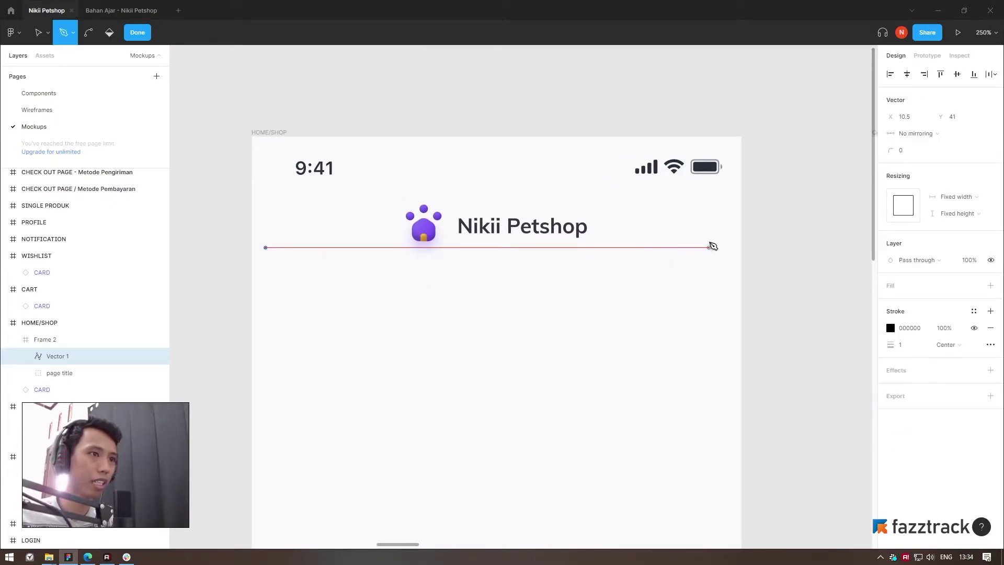
pyautogui.keyDown('shift'); pyautogui.click(710, 247); pyautogui.keyUp('shift')
pyautogui.press('Escape')
pyautogui.press('Escape')
pyautogui.write('375')
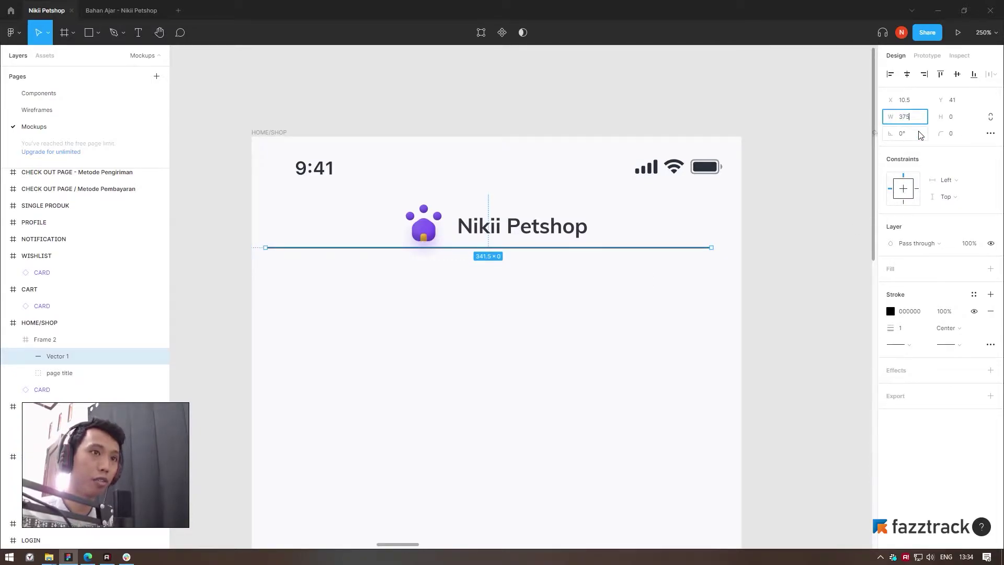
pyautogui.press('Return')
pyautogui.click(895, 77)
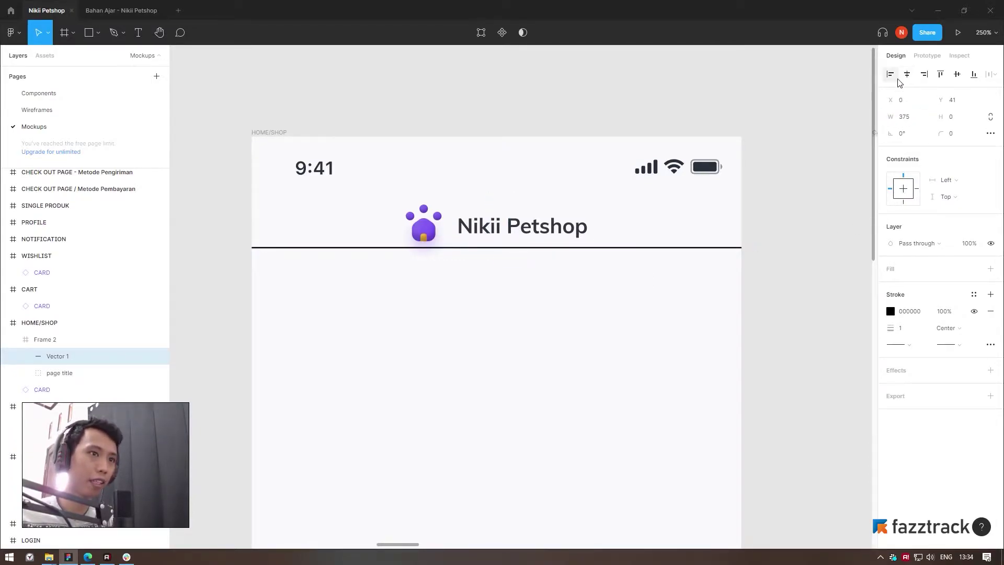
pyautogui.click(973, 76)
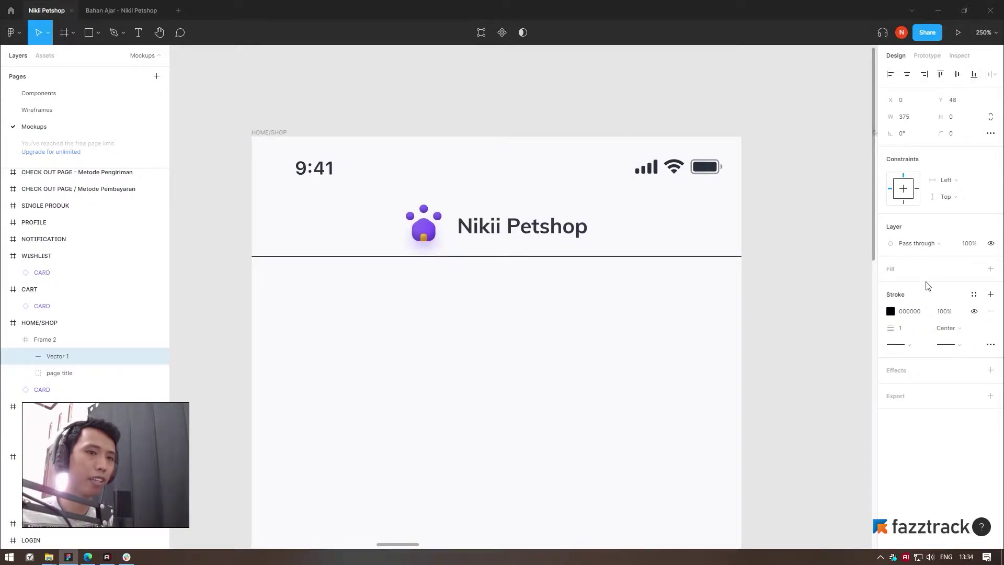
# Stroke the divider with the Light + Darker colour style
pyautogui.click(973, 294)
pyautogui.scroll(-2, 952, 419)
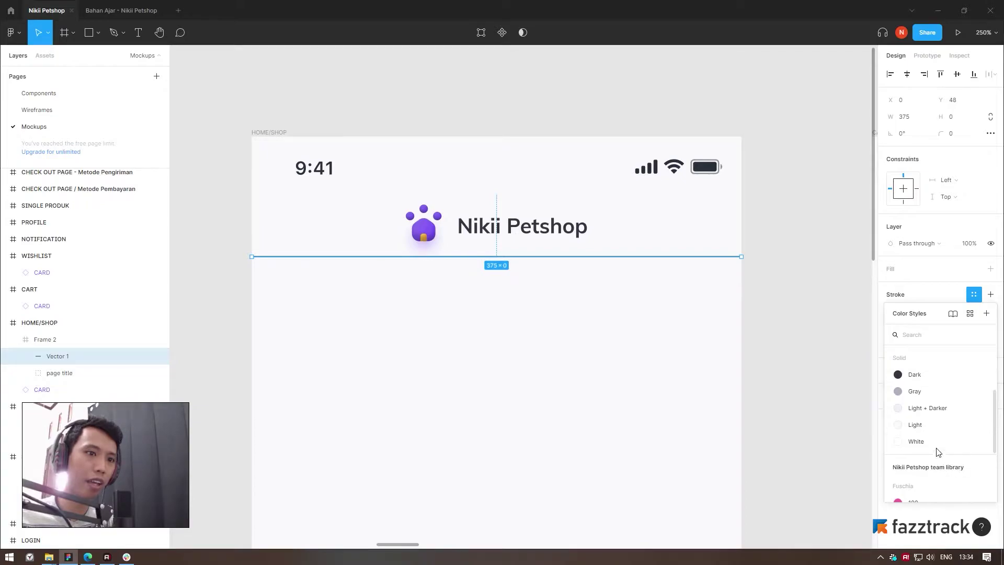
pyautogui.click(929, 408)
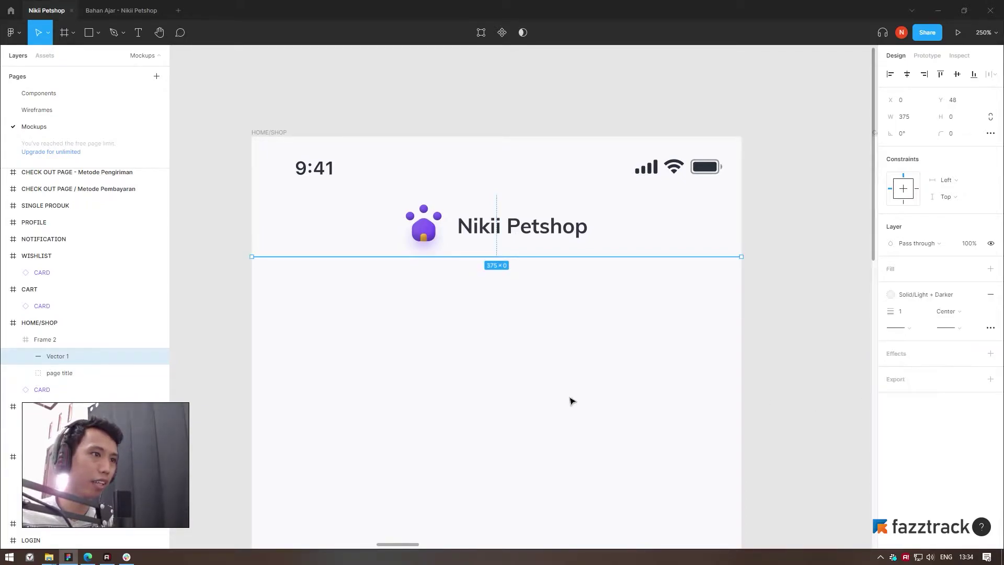
pyautogui.click(582, 429)
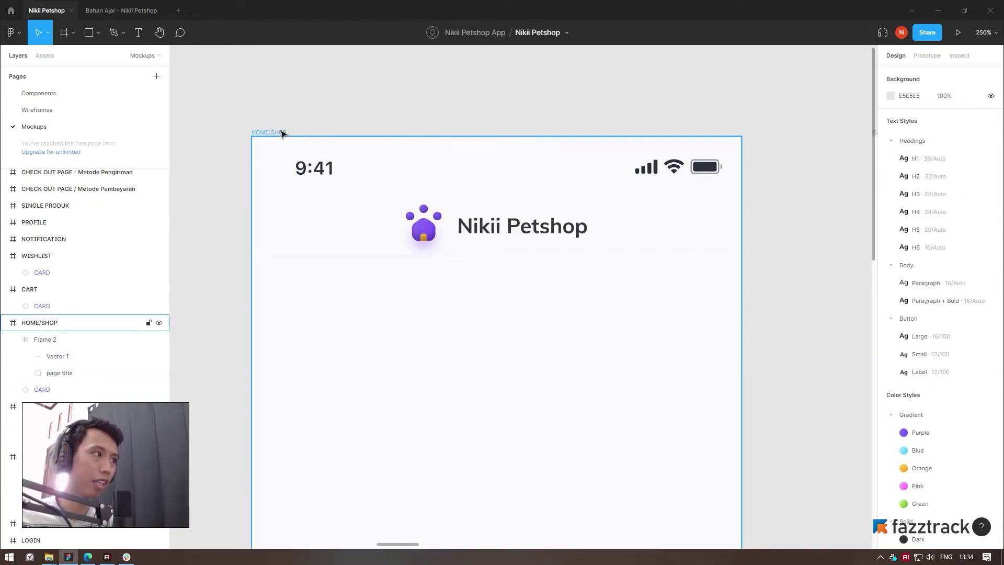
pyautogui.scroll(-2, 462, 242)
pyautogui.click(414, 168)
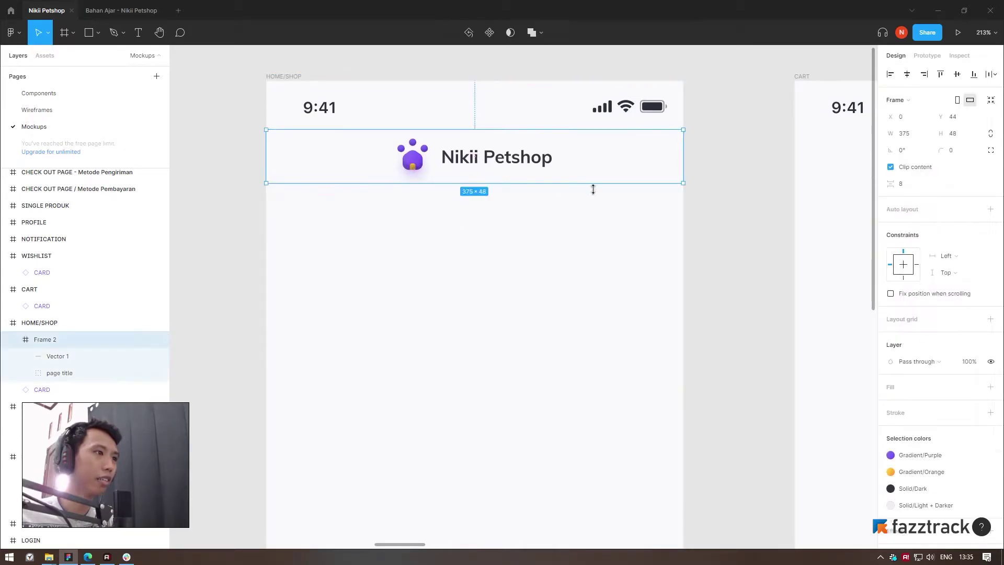
pyautogui.click(764, 190)
pyautogui.scroll(-1, 753, 185)
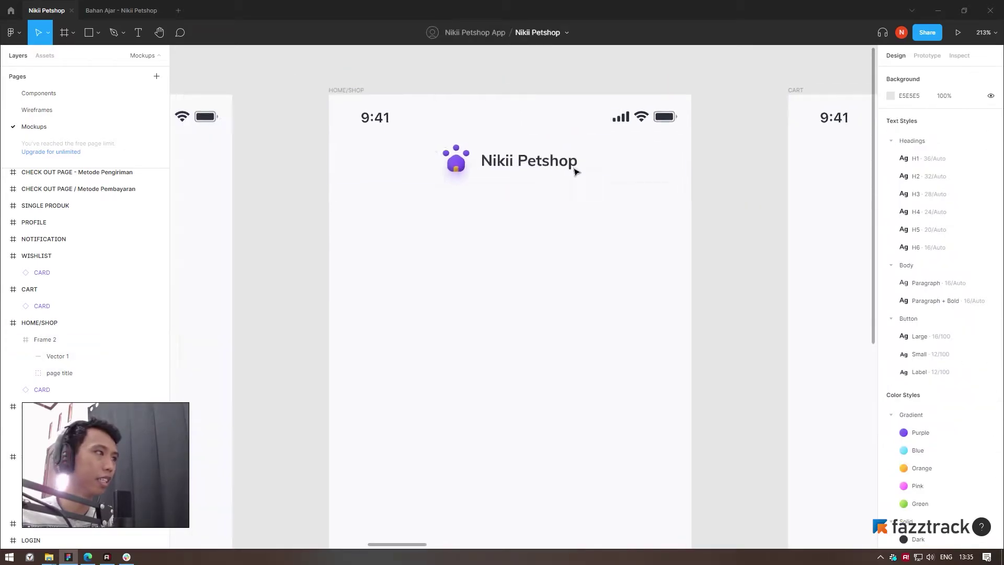
pyautogui.click(35, 111)
pyautogui.scroll(-5, 467, 123)
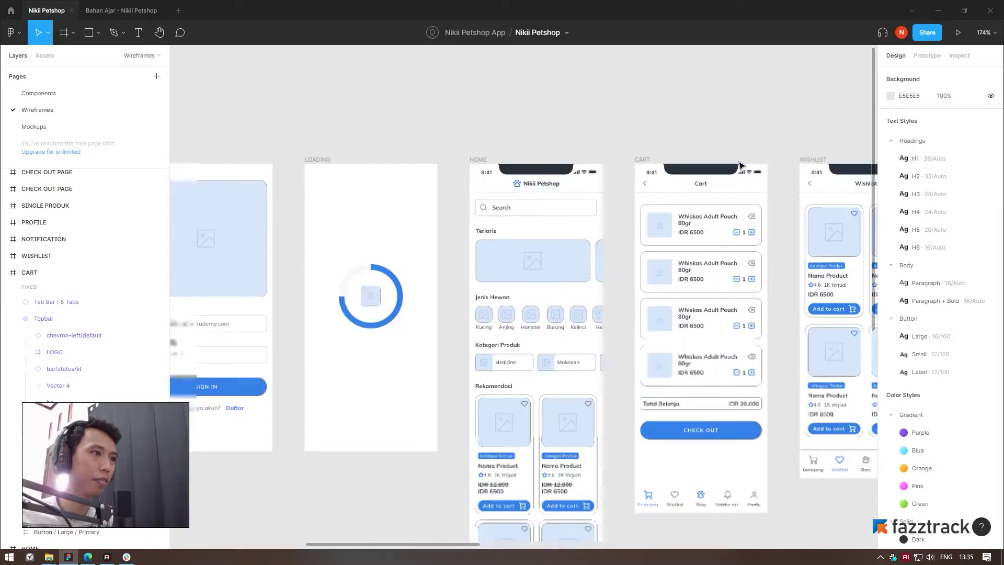
pyautogui.scroll(2, 507, 125)
pyautogui.scroll(2, 592, 173)
pyautogui.scroll(2, 604, 195)
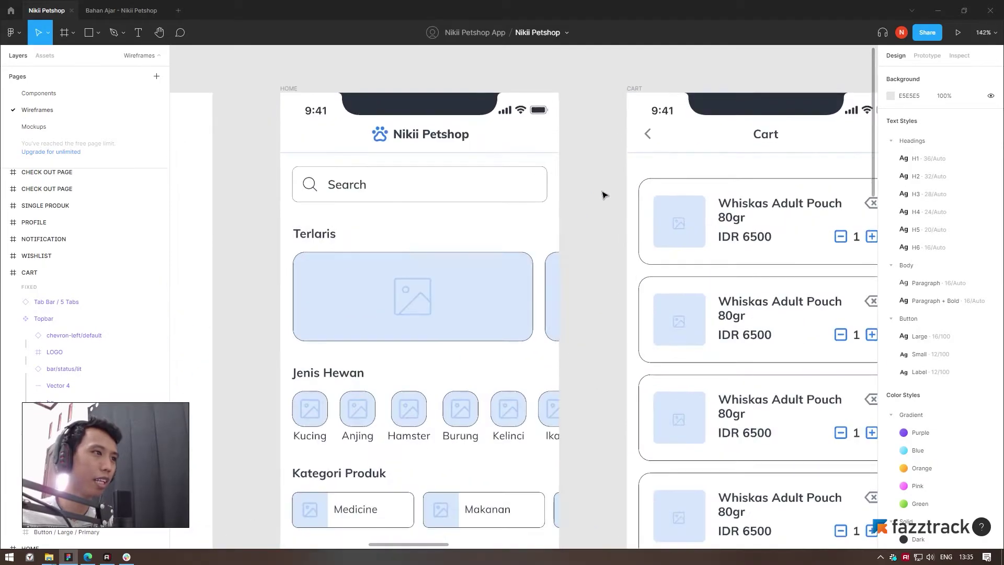
pyautogui.click(335, 191)
pyautogui.click(423, 152)
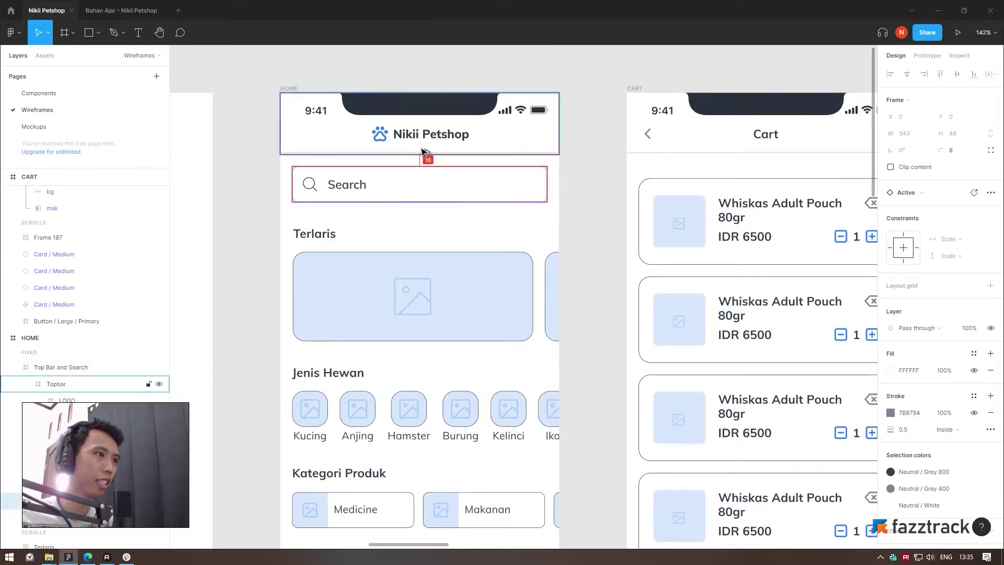
pyautogui.click(220, 122)
pyautogui.click(38, 93)
pyautogui.click(35, 125)
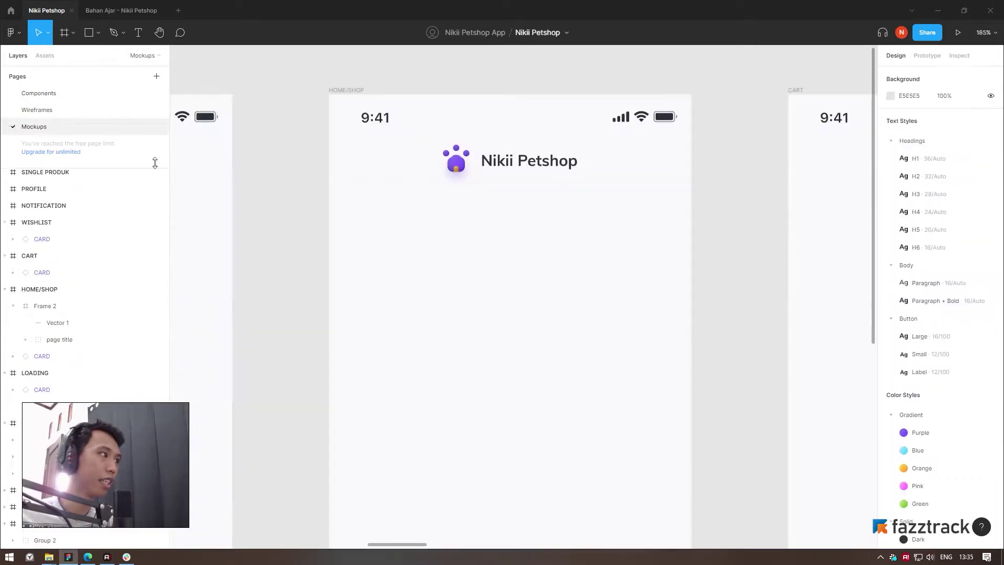
pyautogui.scroll(2, 541, 206)
pyautogui.scroll(-1, 523, 246)
# Insert a card component below the header and swap it to the List component
pyautogui.scroll(-2, 505, 286)
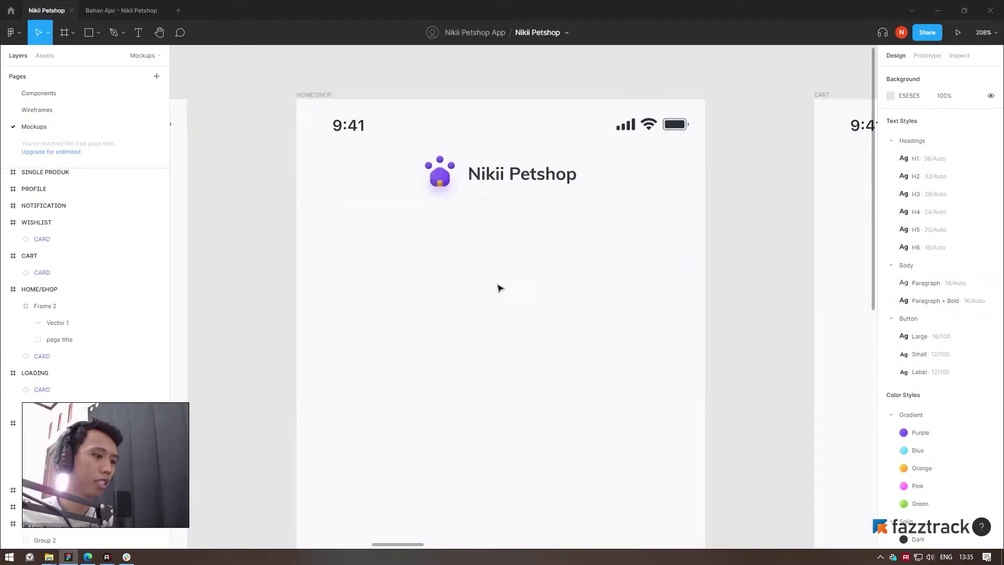
pyautogui.hotkey('shift', 'i')
pyautogui.write('card')
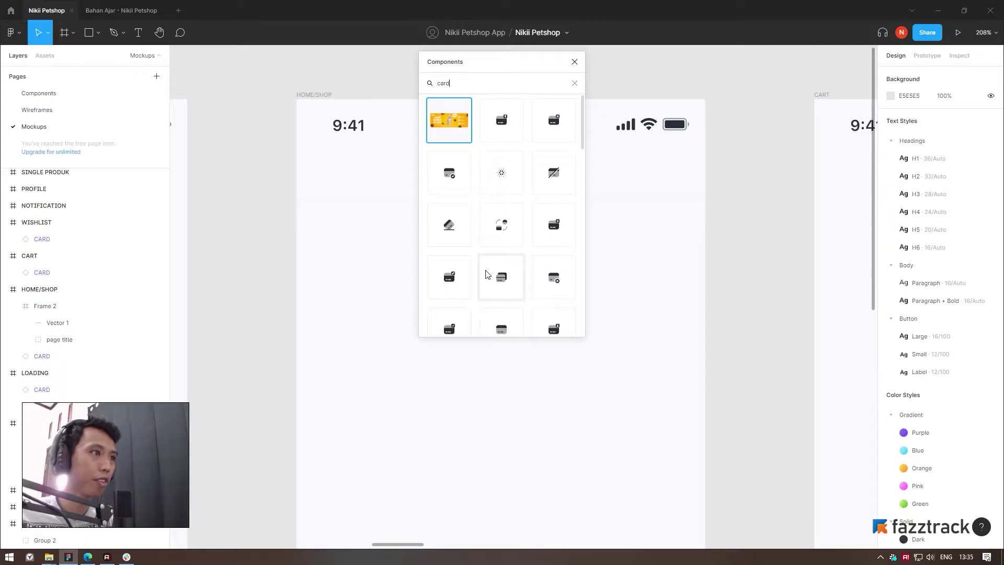
pyautogui.moveTo(450, 135); pyautogui.dragTo(475, 299)
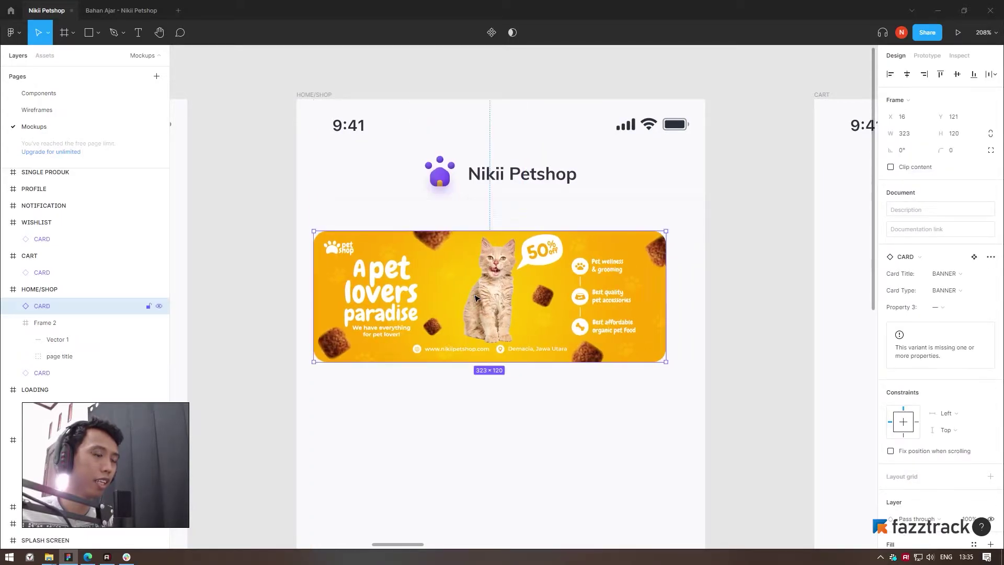
pyautogui.moveTo(925, 258)
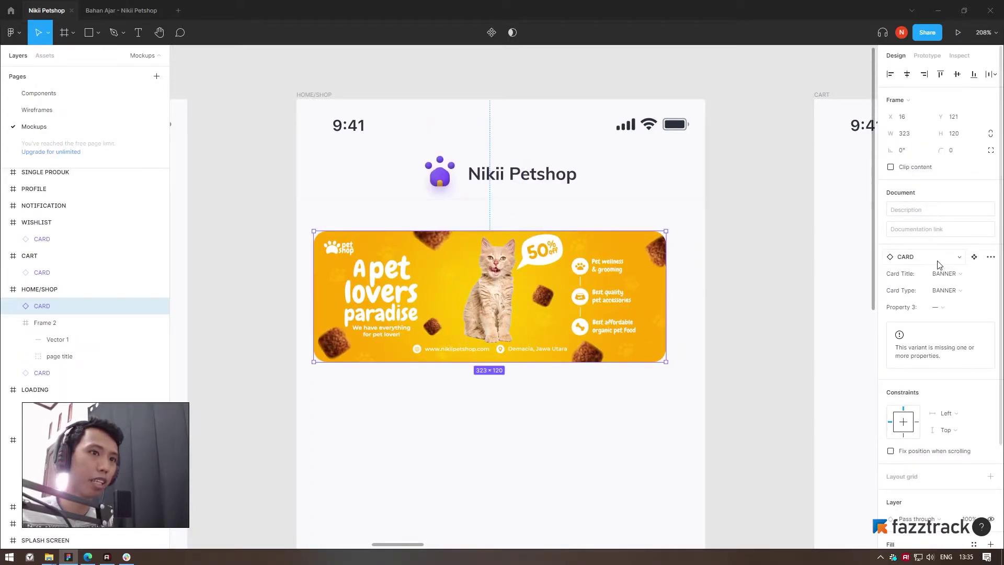
pyautogui.click(919, 257)
pyautogui.write('list')
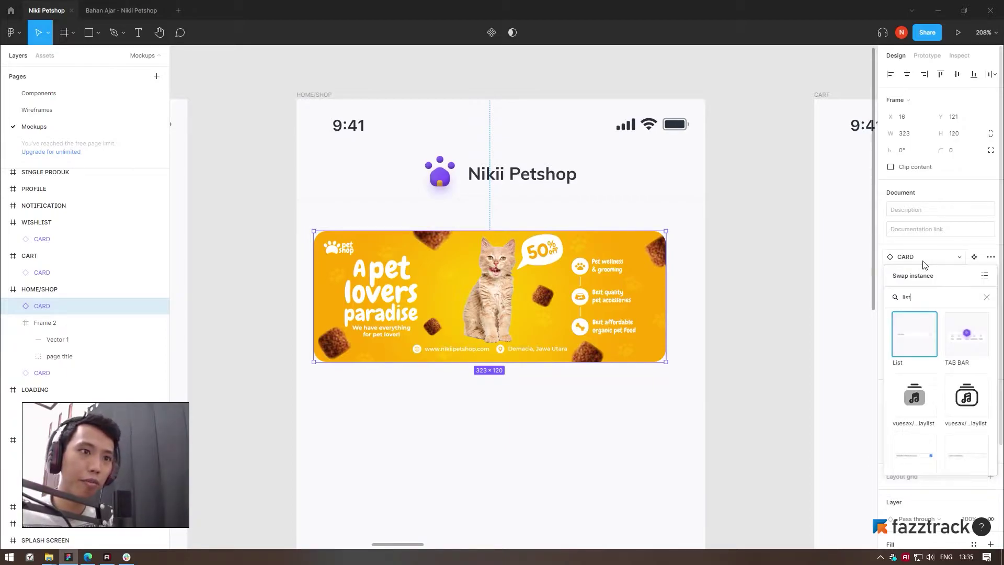
pyautogui.click(914, 355)
# Space the List bar 16 below the header frame
pyautogui.click(517, 400)
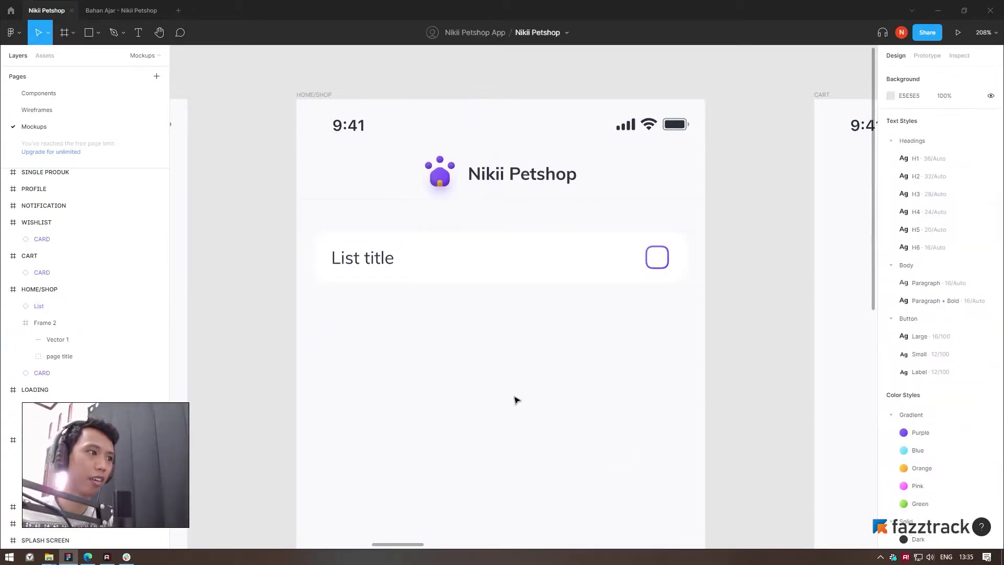
pyautogui.click(420, 282)
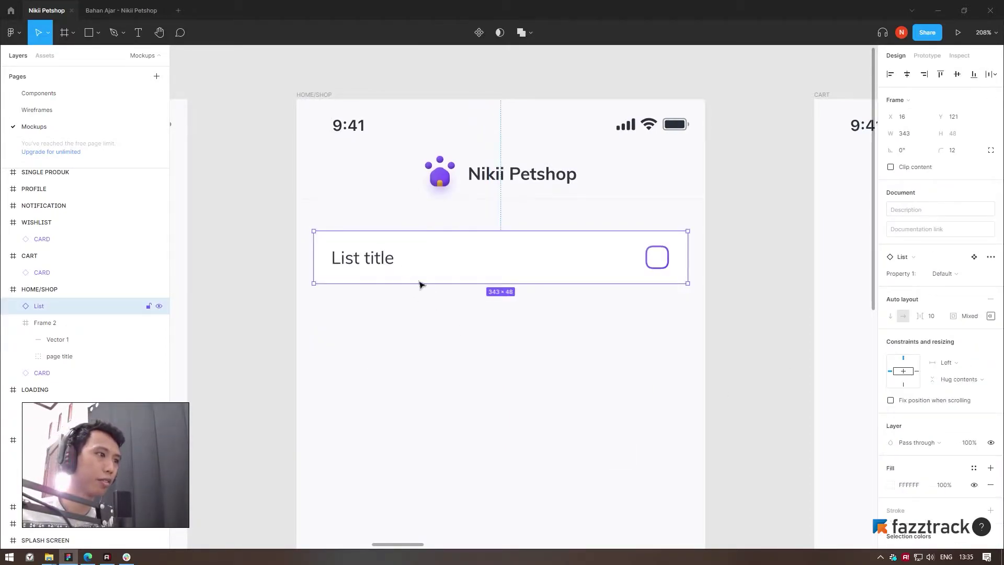
pyautogui.keyDown('shift'); pyautogui.click(447, 198); pyautogui.keyUp('shift')
pyautogui.press('Return')
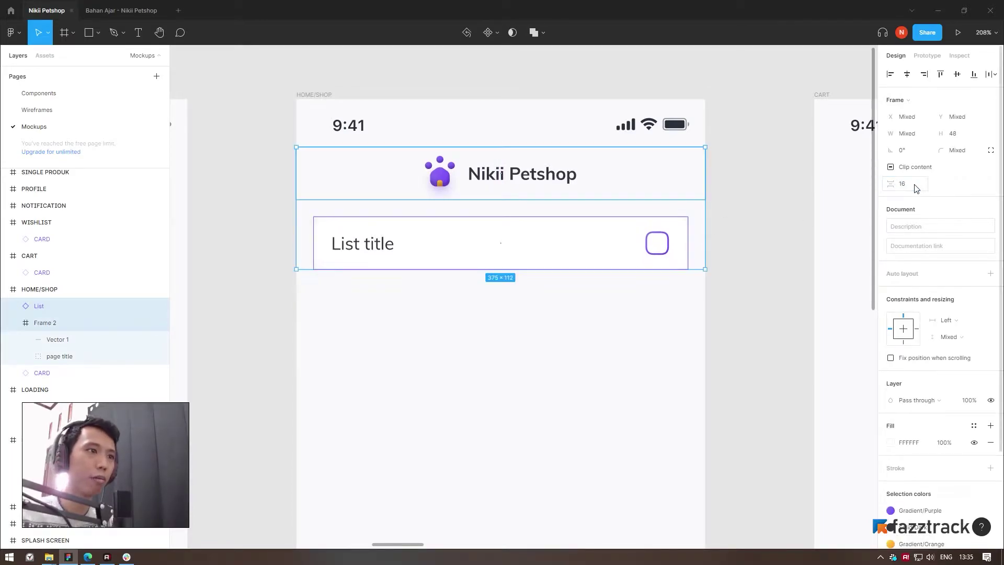
pyautogui.click(784, 285)
pyautogui.click(639, 226)
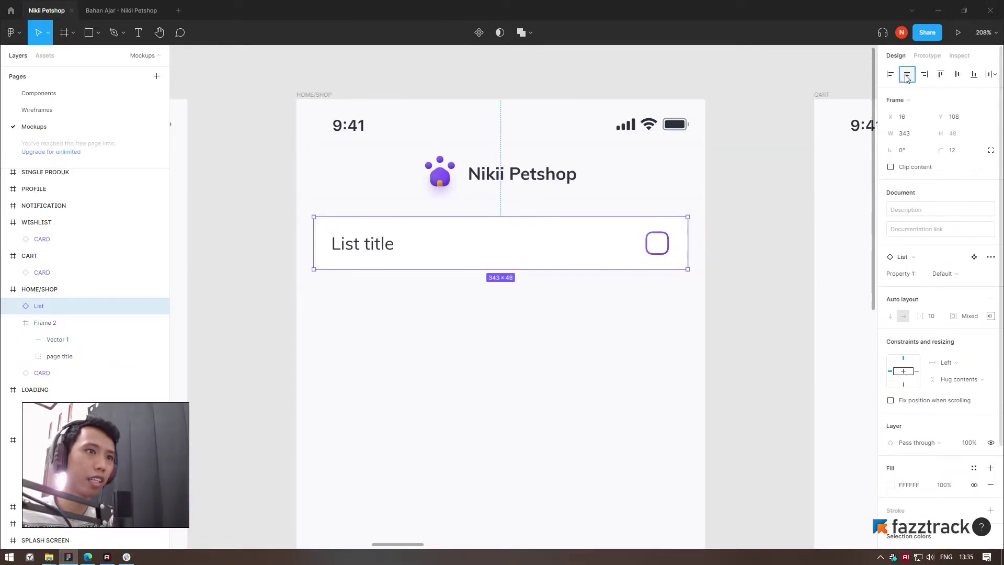
pyautogui.click(776, 234)
pyautogui.keyDown('ctrl'); pyautogui.scroll(1, 752, 243); pyautogui.keyUp('ctrl')
# Change the list bar's title text to 'Search'
pyautogui.doubleClick(294, 249)
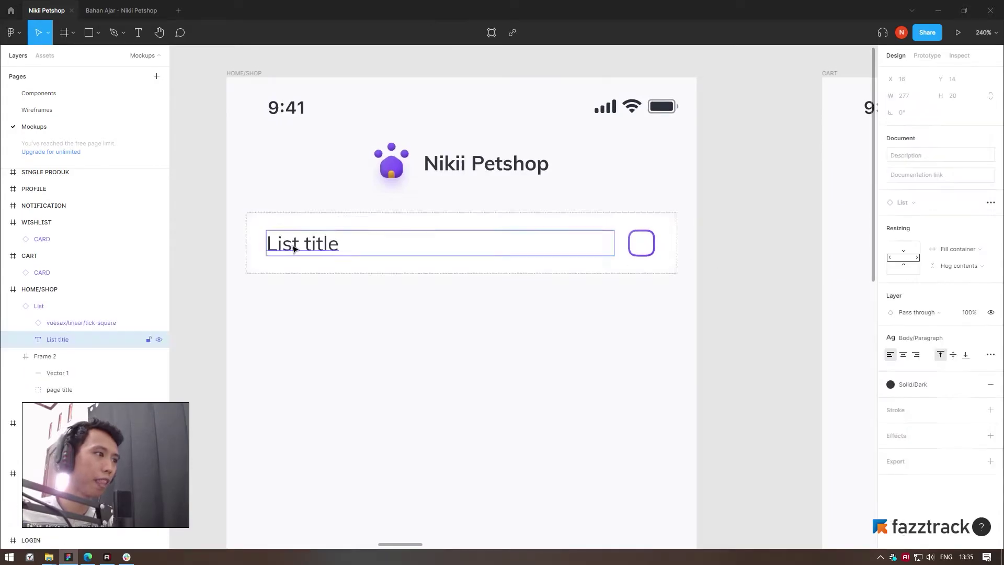
pyautogui.write('Search')
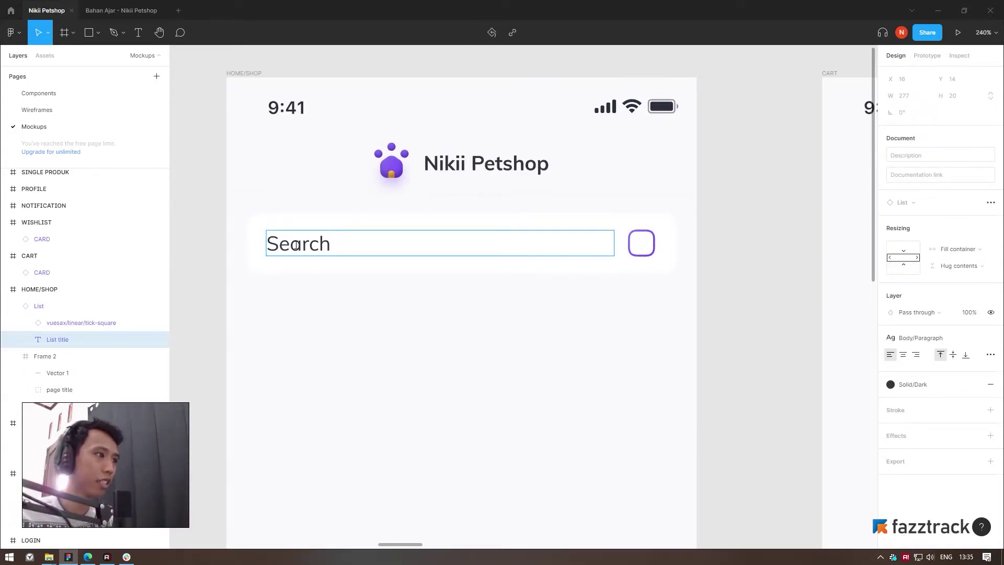
pyautogui.press('Escape')
pyautogui.click(336, 379)
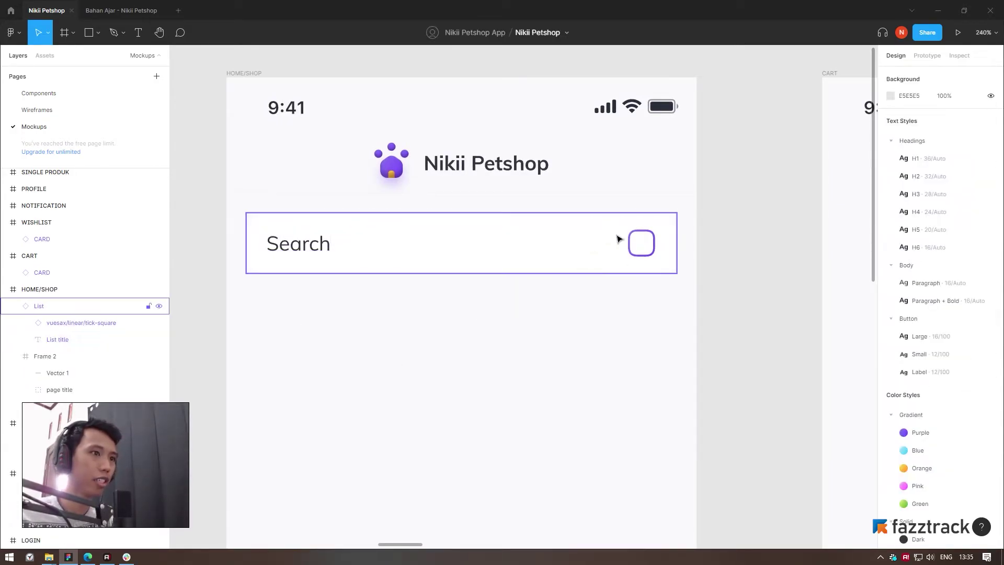
pyautogui.doubleClick(642, 244)
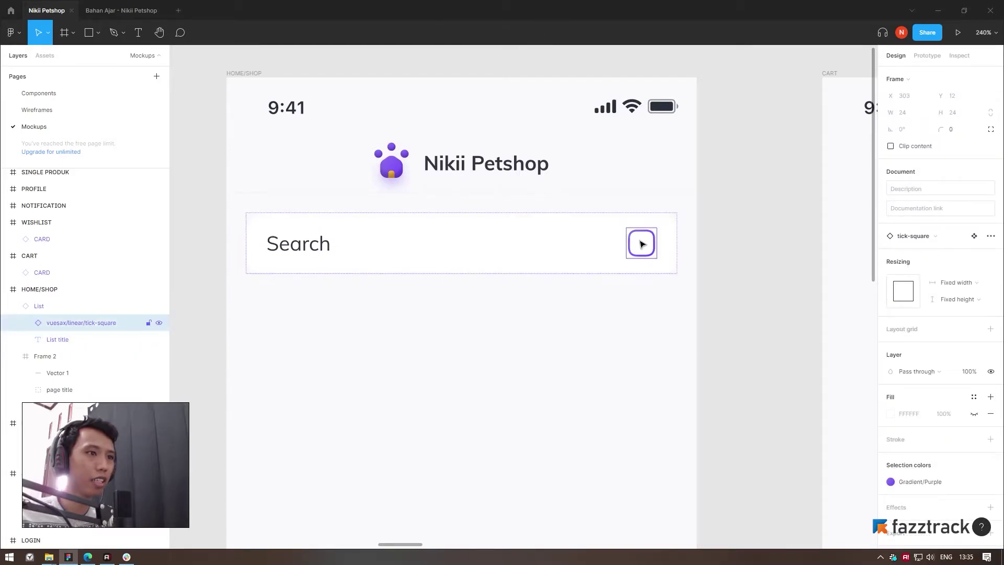
# Swap the checkbox icon for the search-normal magnifier icon
pyautogui.click(924, 239)
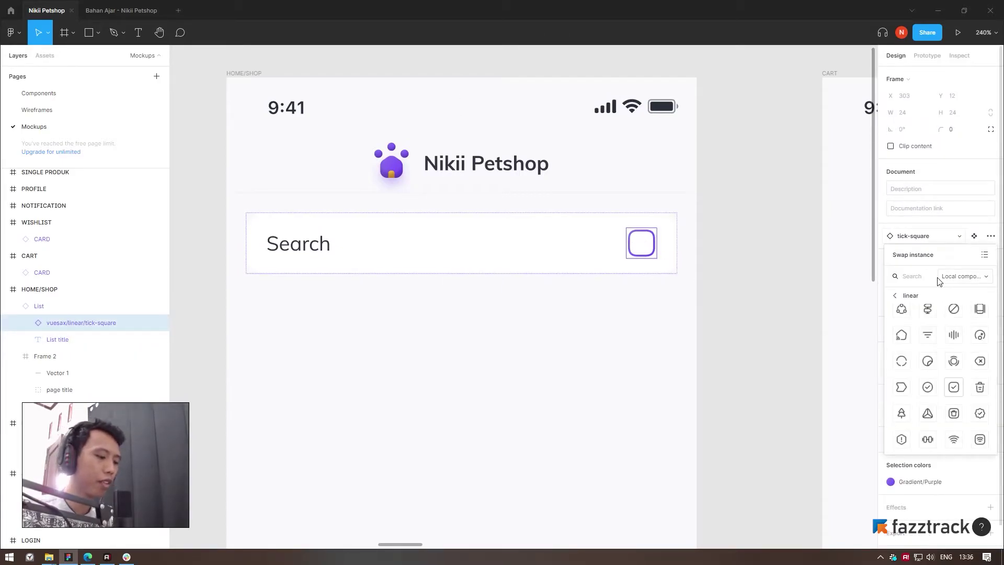
pyautogui.write('search')
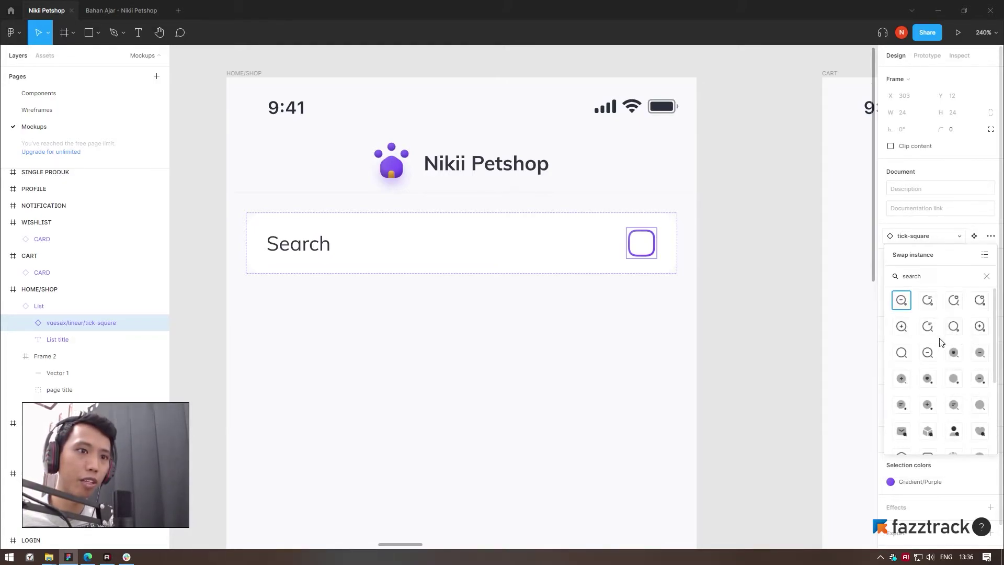
pyautogui.scroll(-3, 940, 345)
pyautogui.scroll(3, 934, 374)
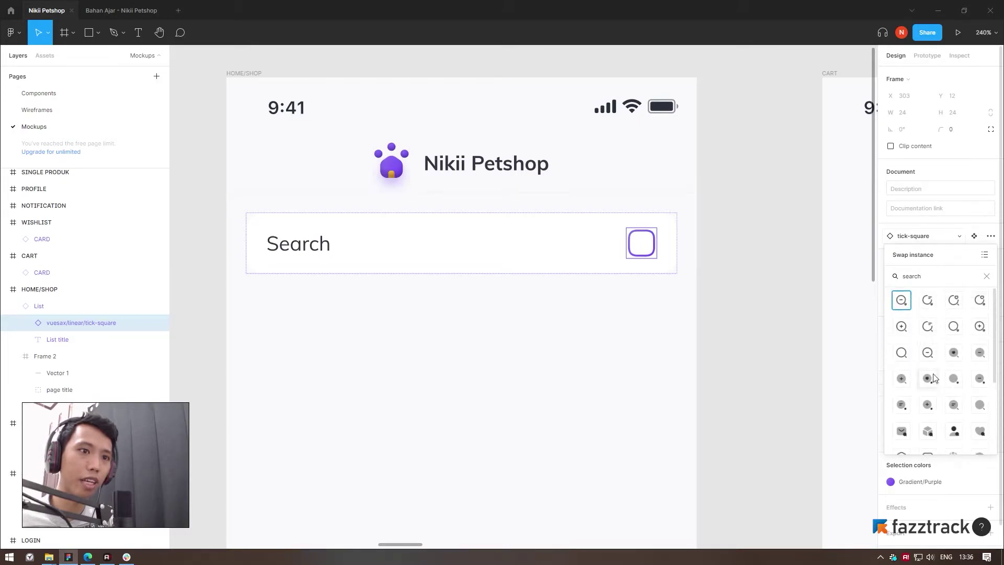
pyautogui.click(903, 354)
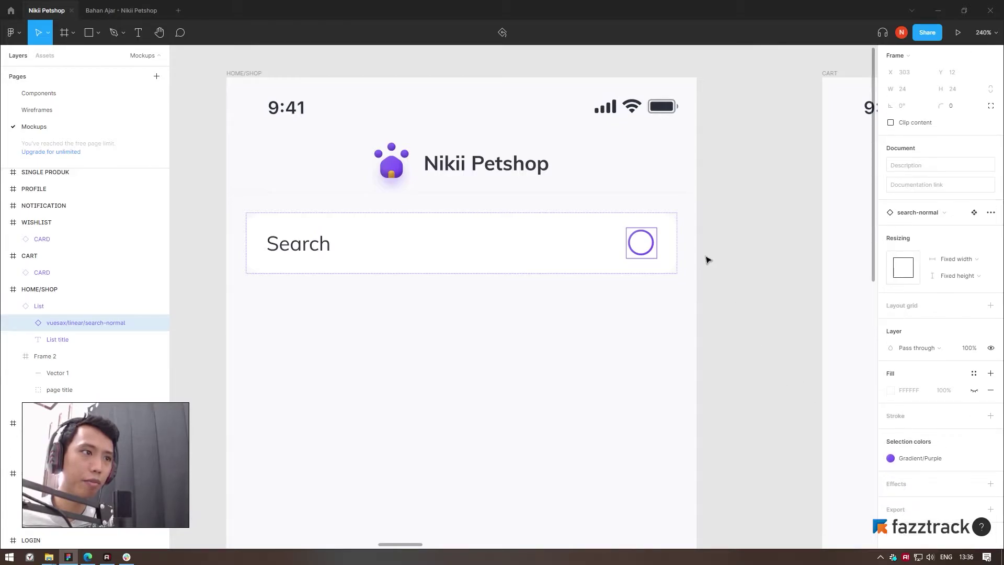
pyautogui.scroll(5, 675, 240)
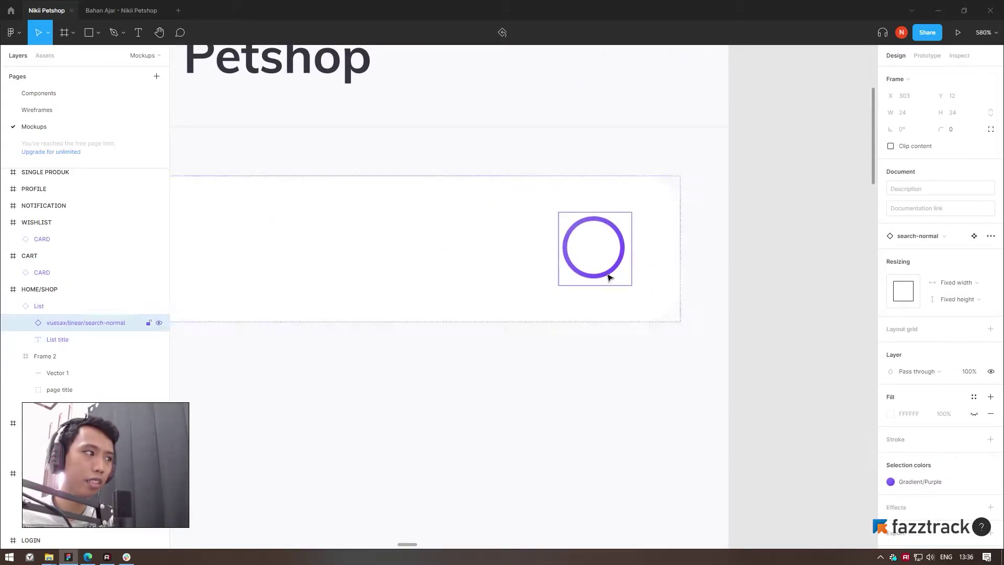
# Unhide the magnifier's handle vector and colour it with the Gradient/Purple style
pyautogui.click(25, 323)
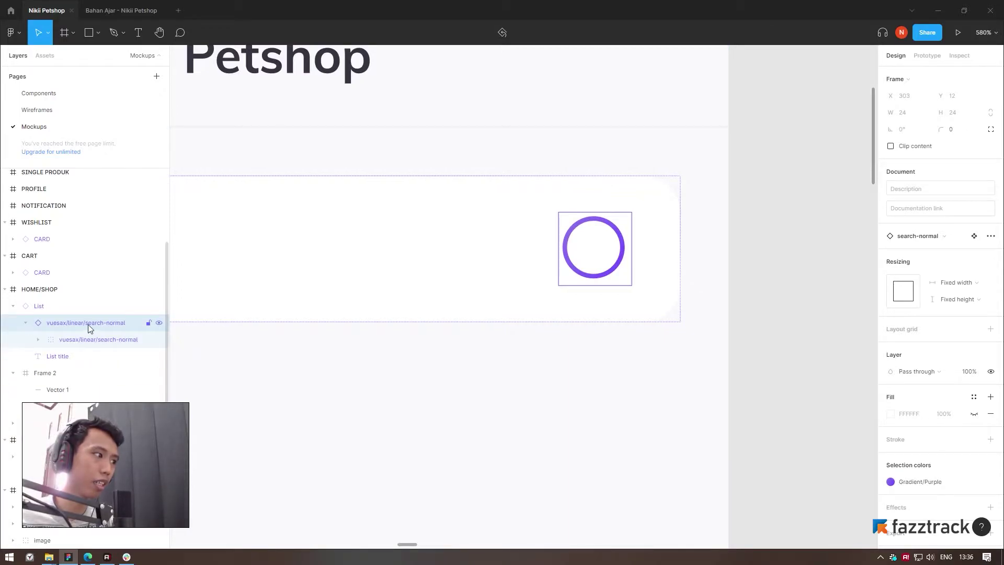
pyautogui.click(38, 339)
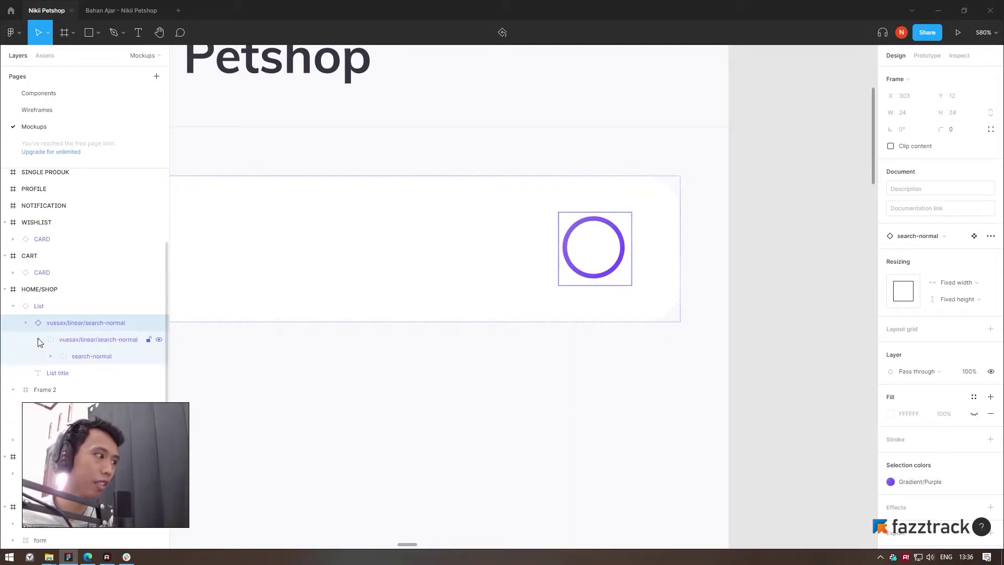
pyautogui.click(50, 356)
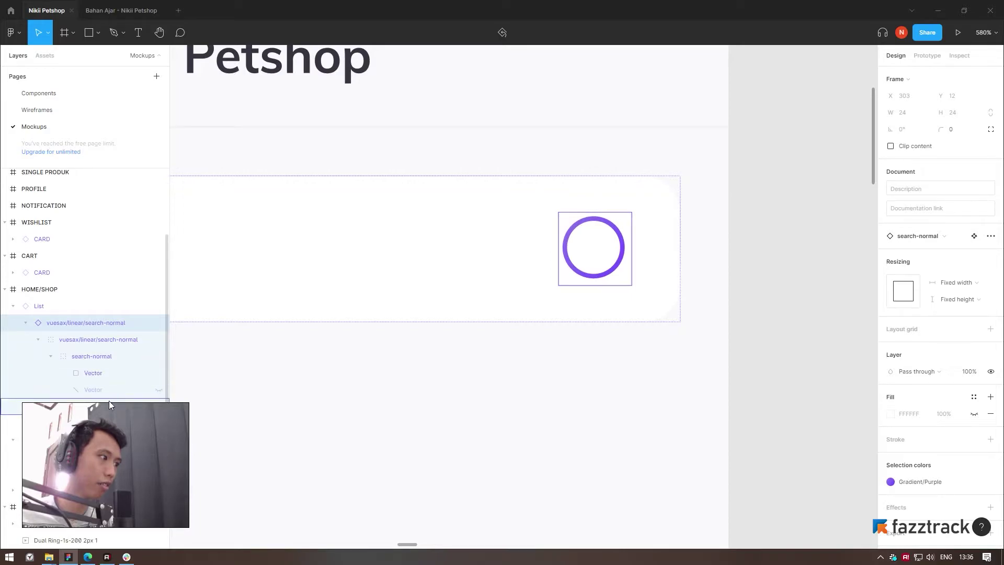
pyautogui.click(158, 390)
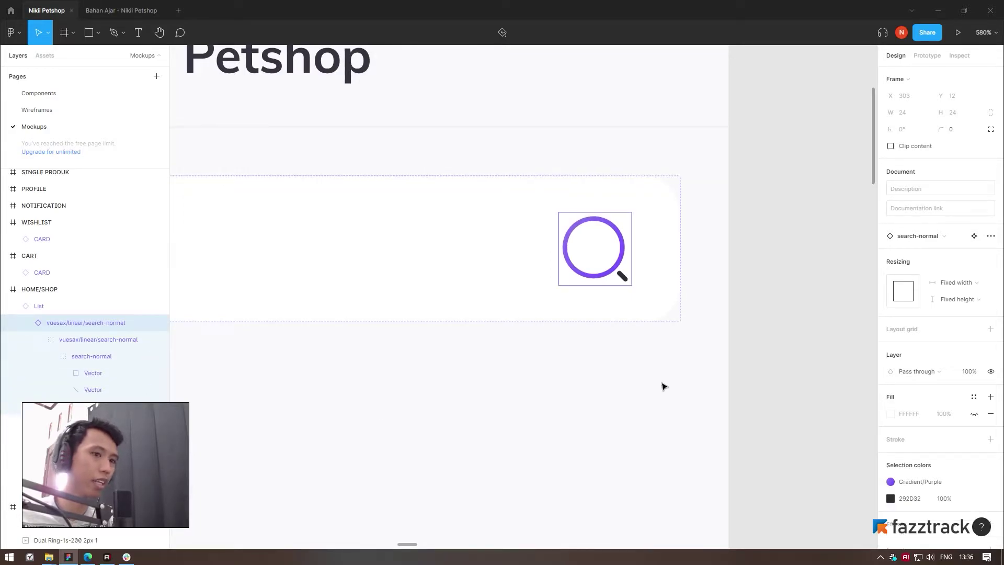
pyautogui.click(974, 498)
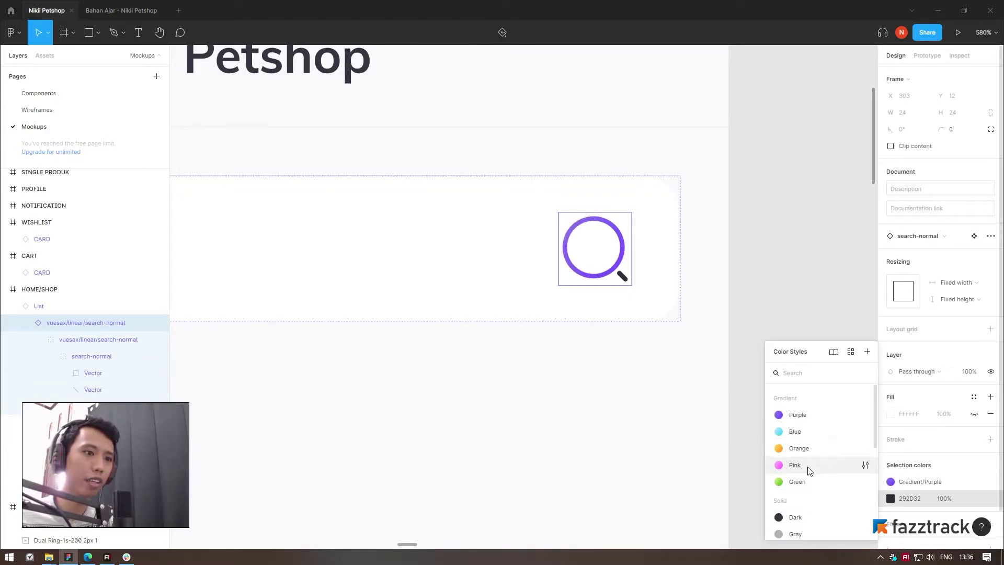
pyautogui.click(800, 415)
pyautogui.click(793, 390)
# Extend the search placeholder text so it reads 'Search . . .'
pyautogui.scroll(-5, 701, 350)
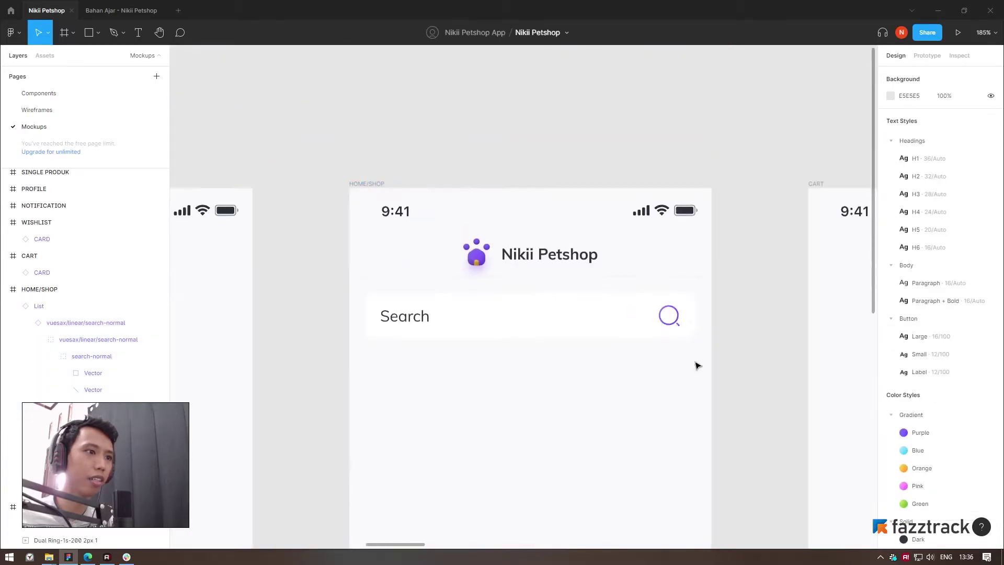
pyautogui.click(601, 408)
pyautogui.scroll(-3, 533, 470)
pyautogui.scroll(5, 533, 470)
pyautogui.scroll(-1, 605, 411)
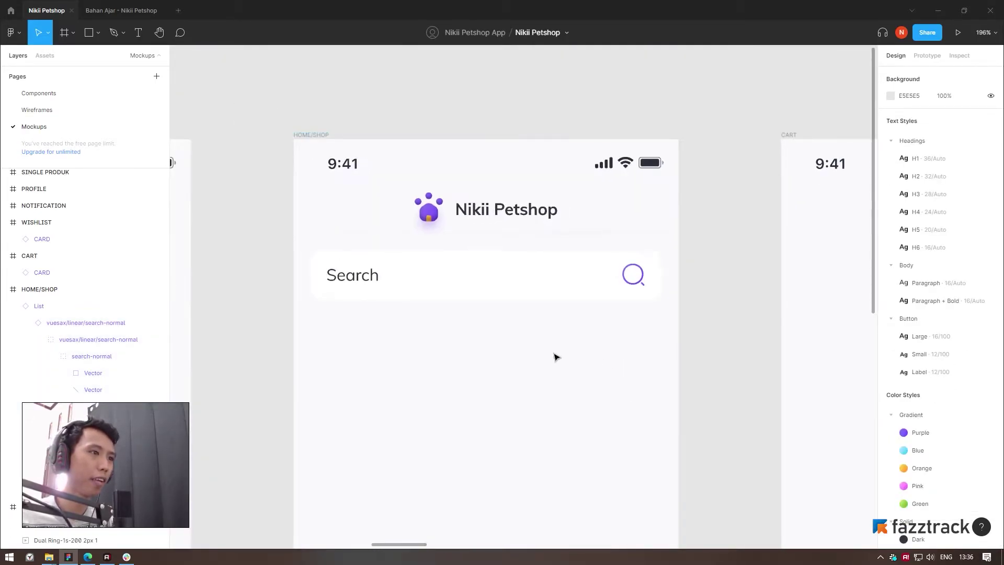
pyautogui.doubleClick(349, 276)
pyautogui.scroll(-2, 586, 349)
pyautogui.click(553, 338)
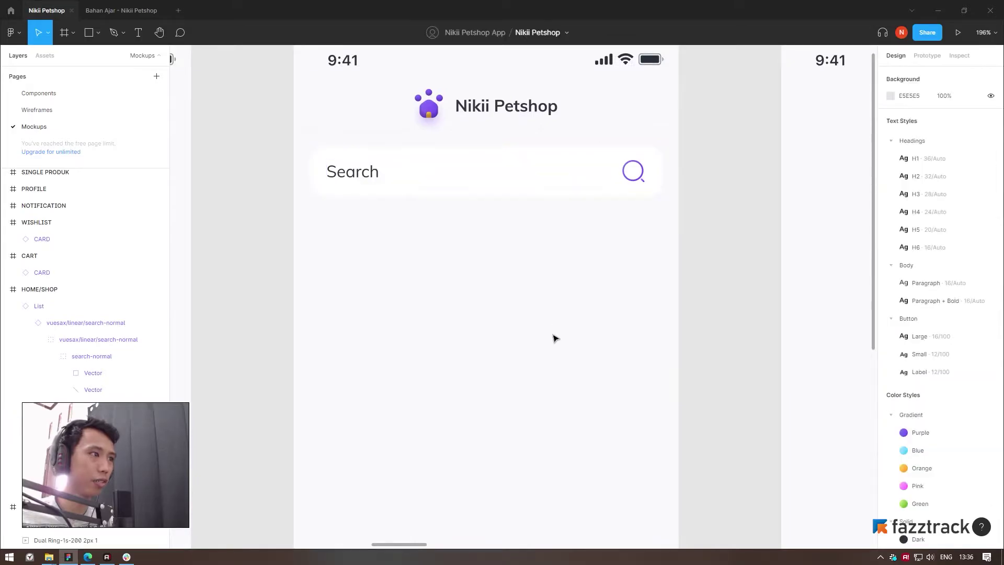
pyautogui.doubleClick(357, 174)
pyautogui.press('End')
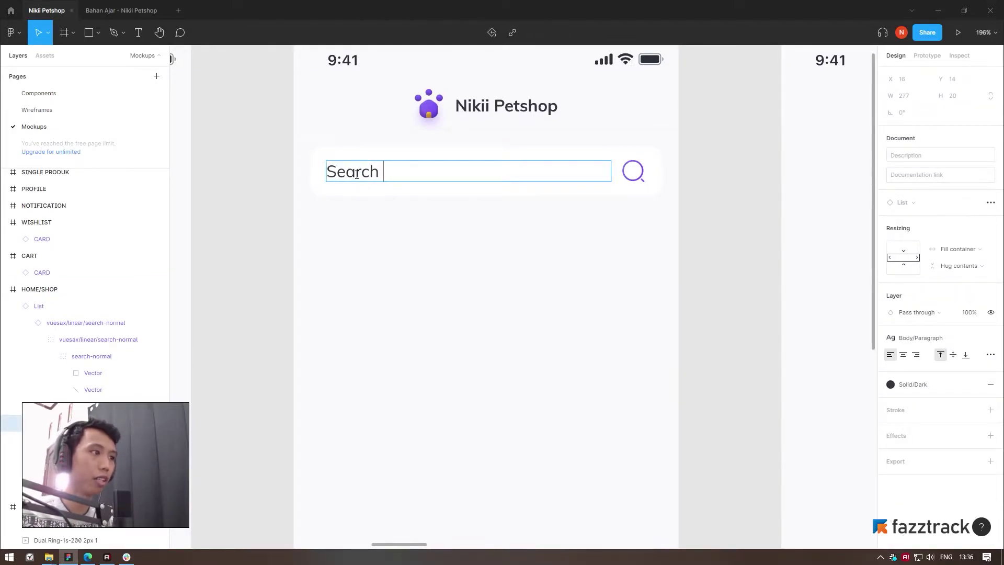
pyautogui.write('. . .')
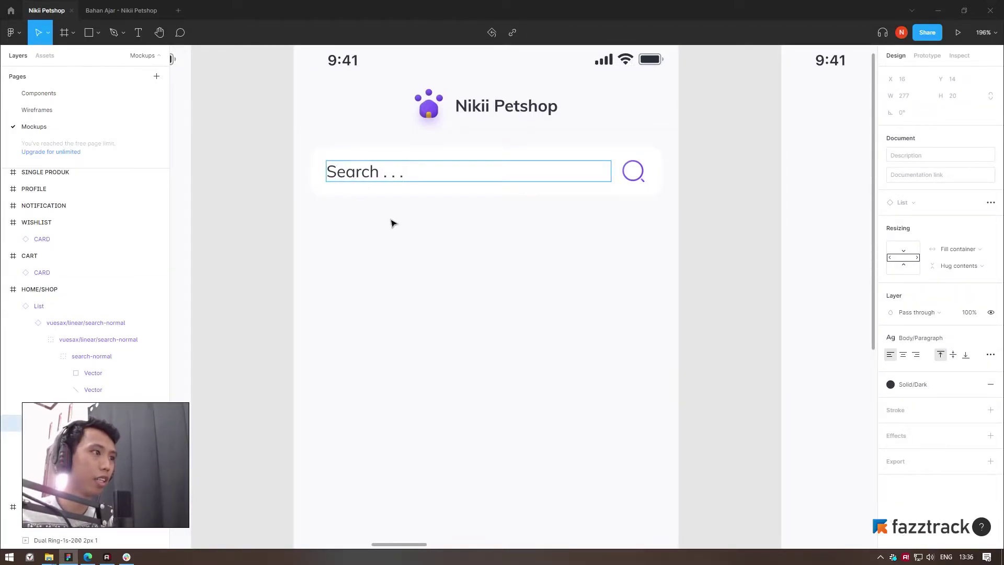
pyautogui.press('Escape')
pyautogui.press('Escape')
# Review the Terlaris frame on the Wireframes page, then return to Mockups
pyautogui.scroll(-2, 460, 332)
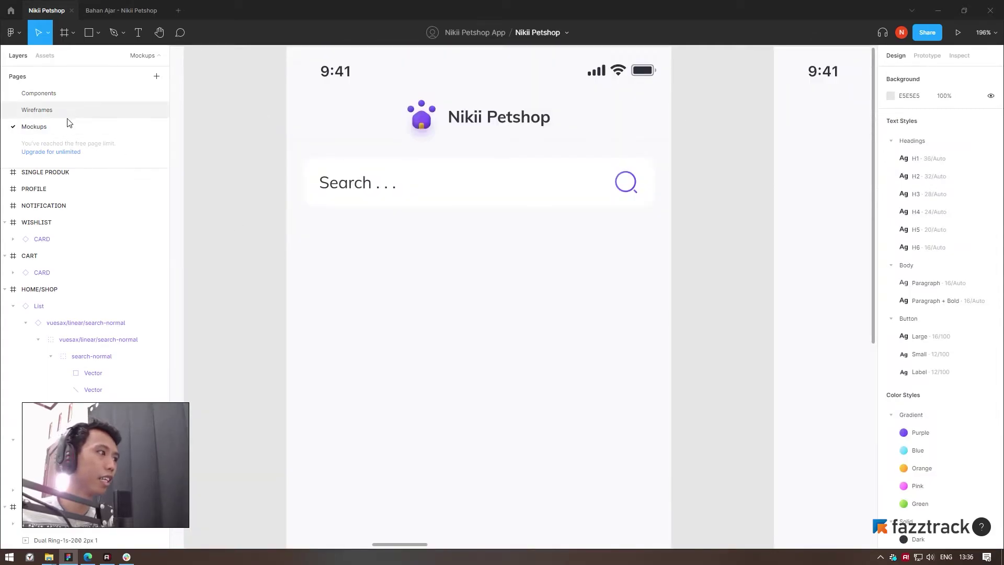
pyautogui.click(37, 109)
pyautogui.click(321, 233)
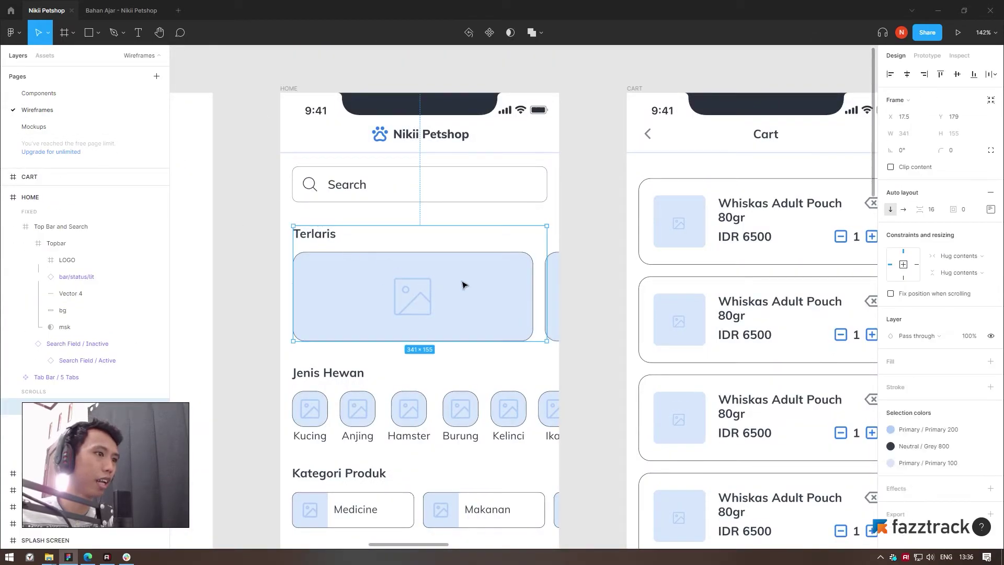
pyautogui.click(34, 127)
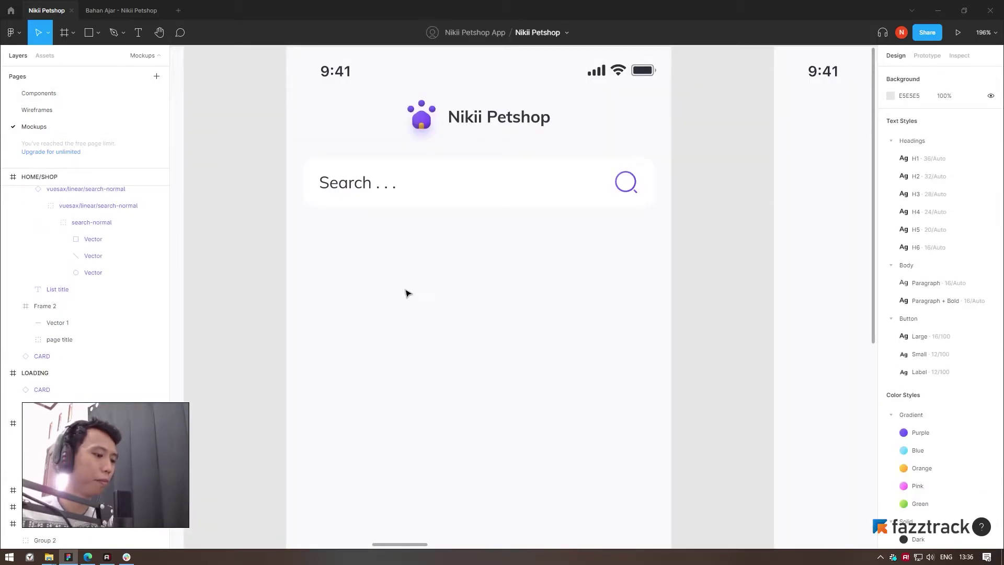
# Add a capitalised 'Terlaris' text layer below the search bar
pyautogui.hotkey('shift', 'i')
pyautogui.press('Escape')
pyautogui.press('t')
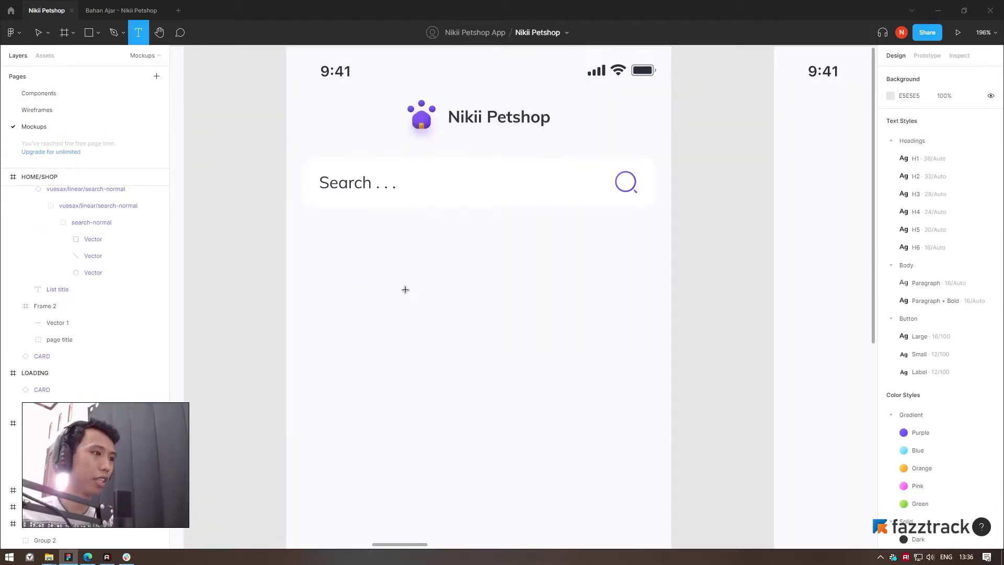
pyautogui.click(406, 290)
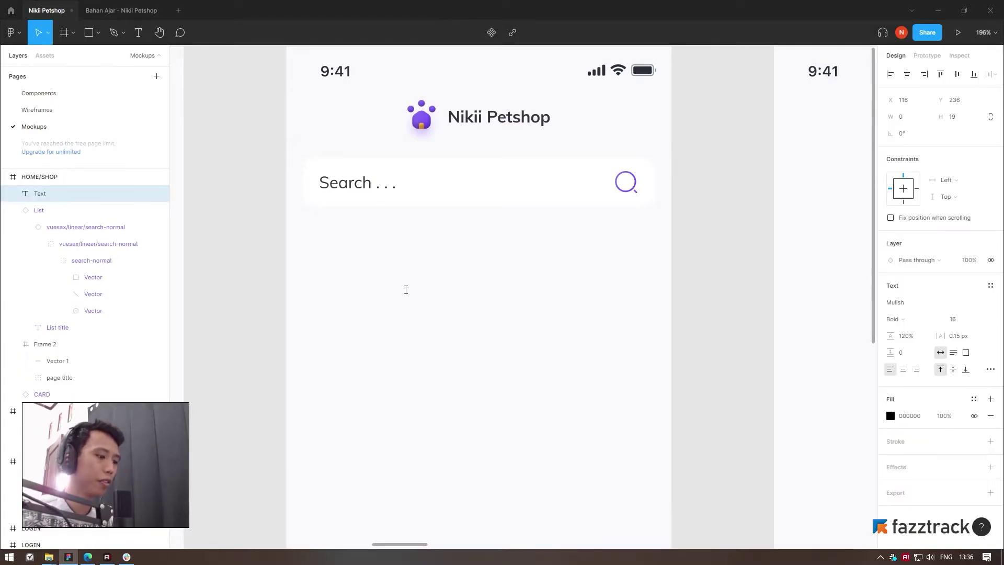
pyautogui.write('terlaris')
pyautogui.hotkey('ctrl', 'a')
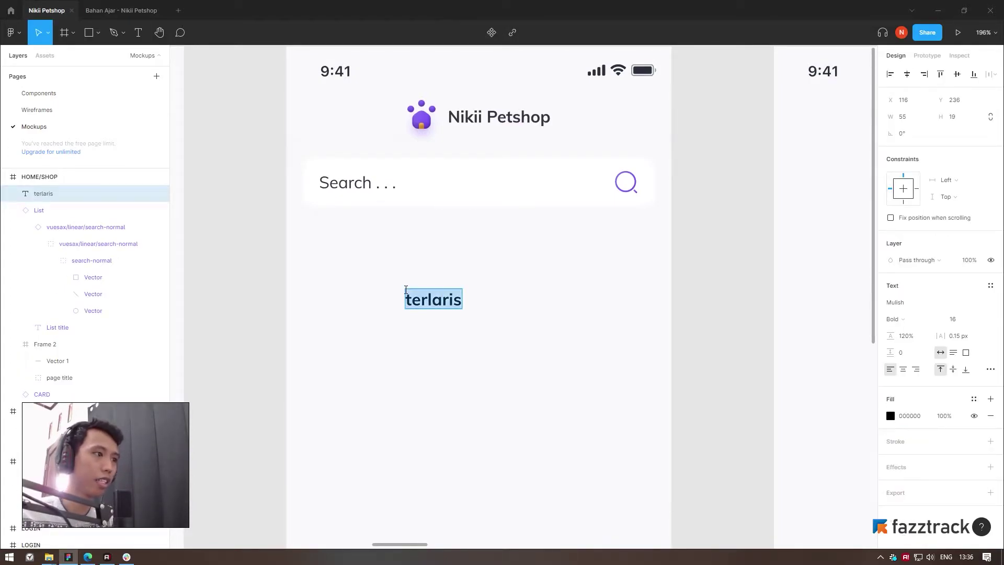
pyautogui.click(412, 298)
pyautogui.press('BackSpace')
pyautogui.write('T')
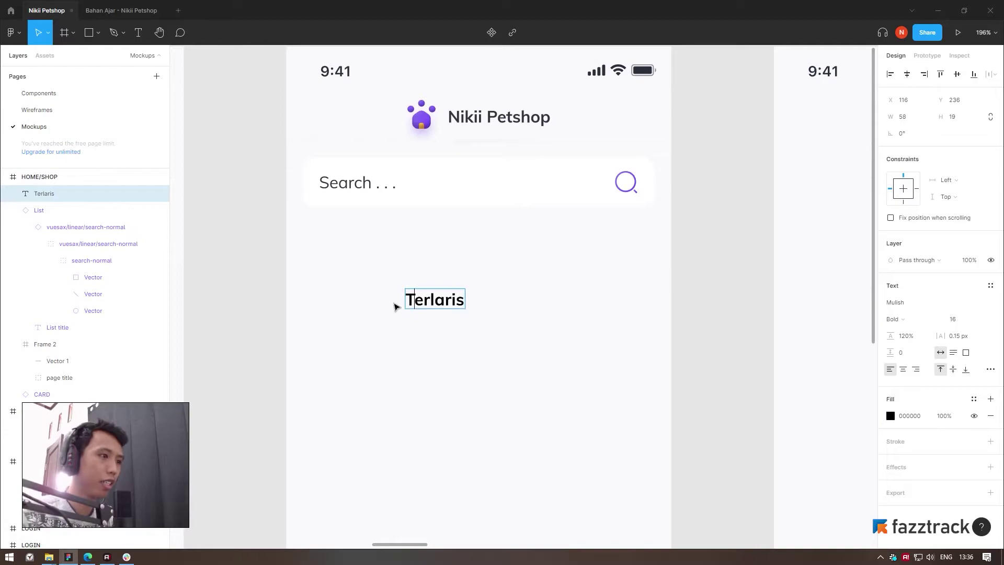
pyautogui.press('Escape')
pyautogui.press('Escape')
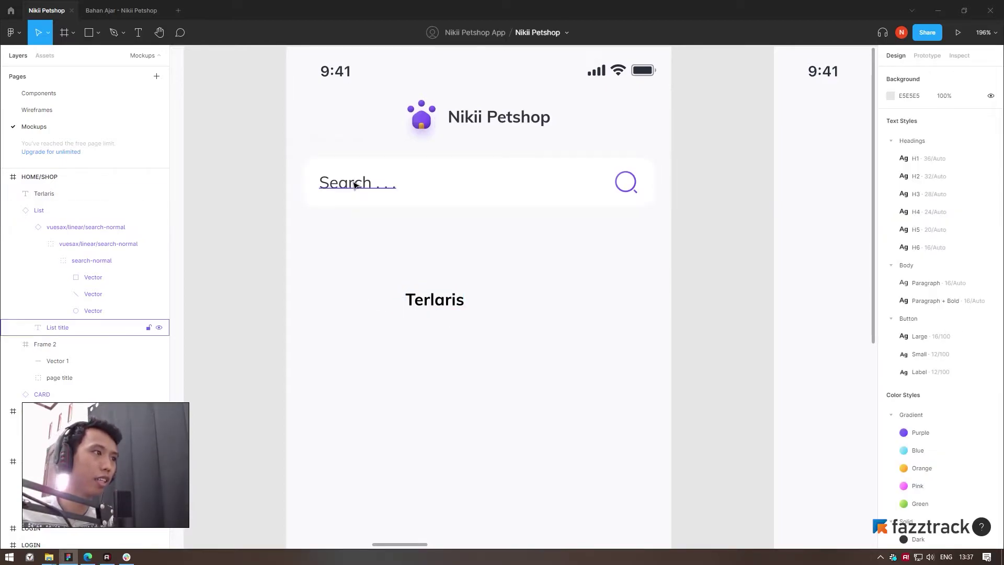
# Give the Terlaris text the Body/Paragraph + Bold text style
pyautogui.doubleClick(355, 184)
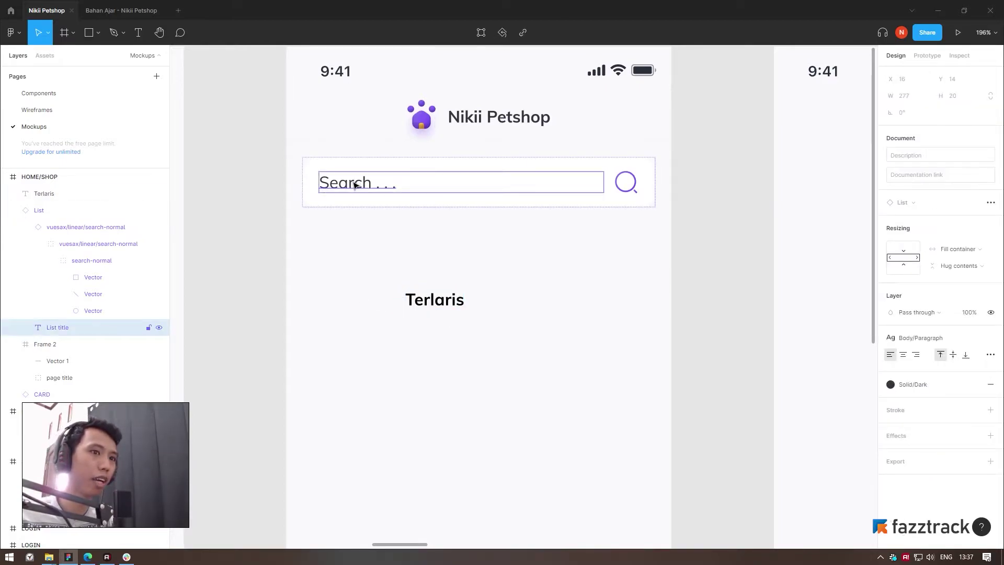
pyautogui.click(918, 338)
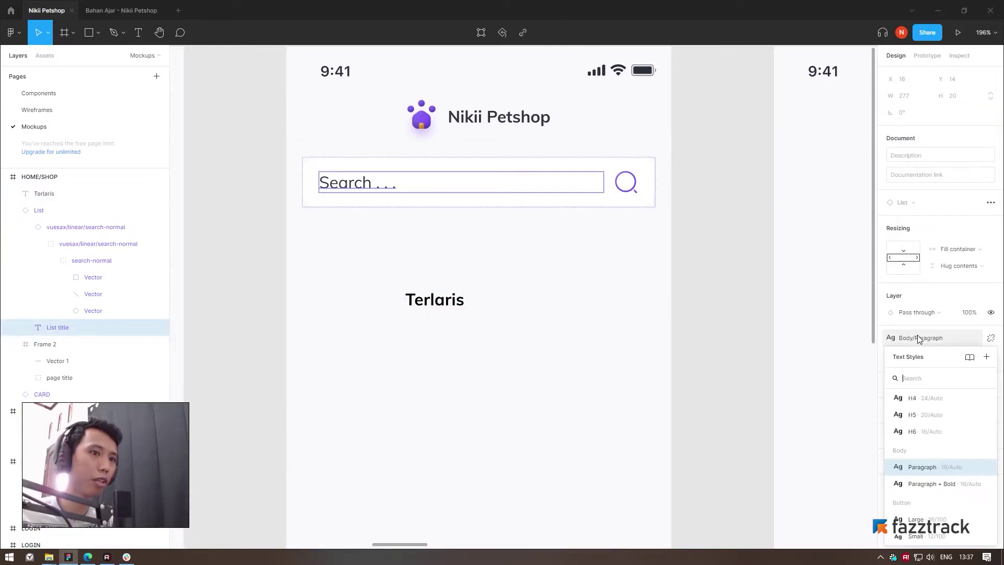
pyautogui.click(519, 387)
pyautogui.click(454, 304)
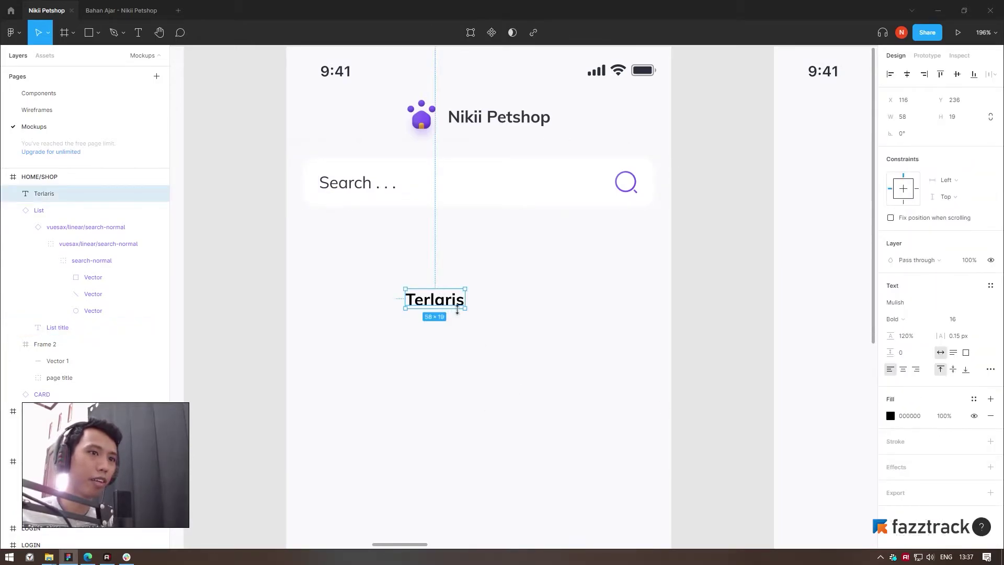
pyautogui.click(990, 286)
pyautogui.scroll(-3, 959, 442)
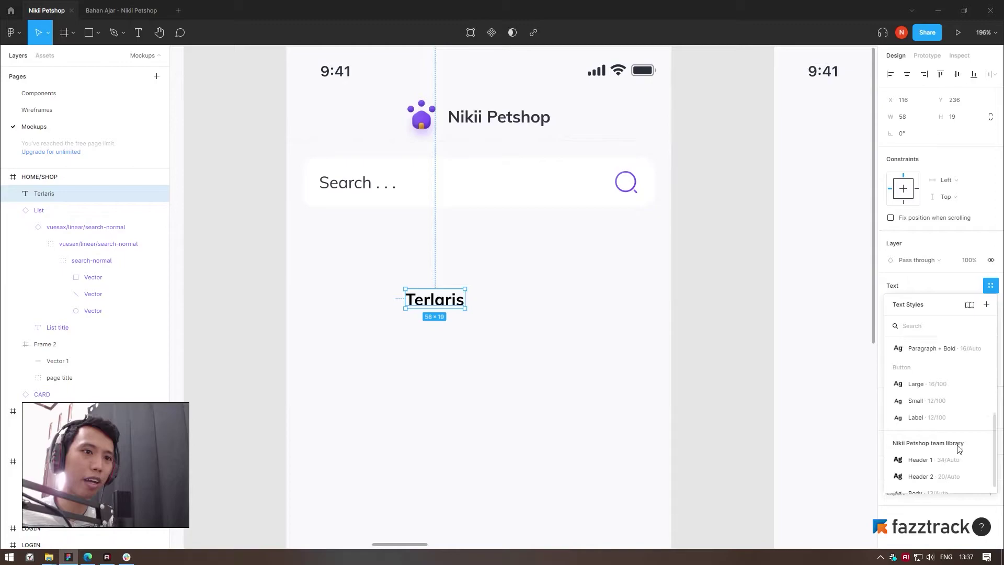
pyautogui.scroll(3, 960, 447)
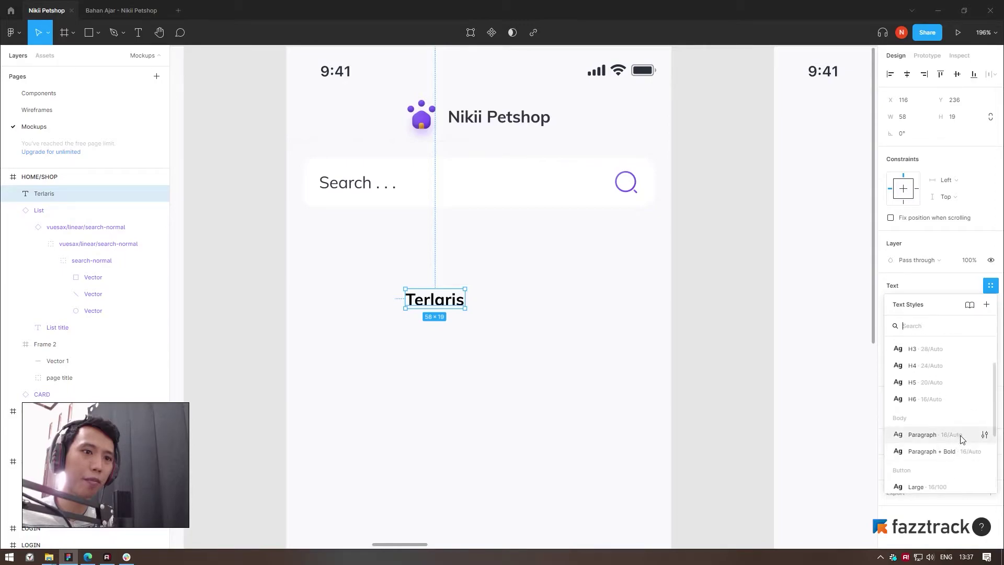
pyautogui.click(936, 453)
# Move Terlaris under the search bar and colour it with the Solid/Dark style
pyautogui.moveTo(433, 301); pyautogui.dragTo(343, 258)
pyautogui.click(974, 332)
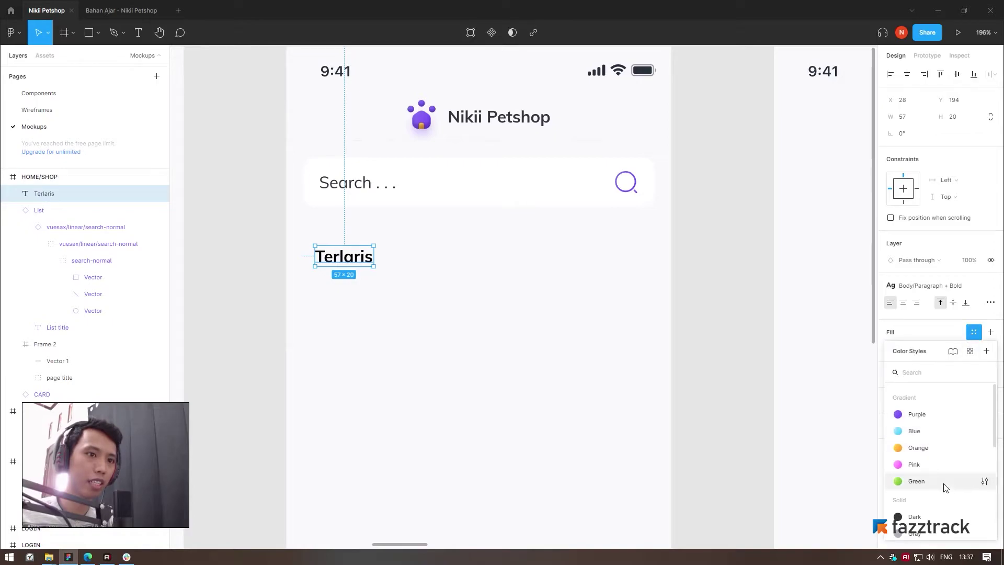
pyautogui.scroll(-3, 941, 471)
pyautogui.click(921, 428)
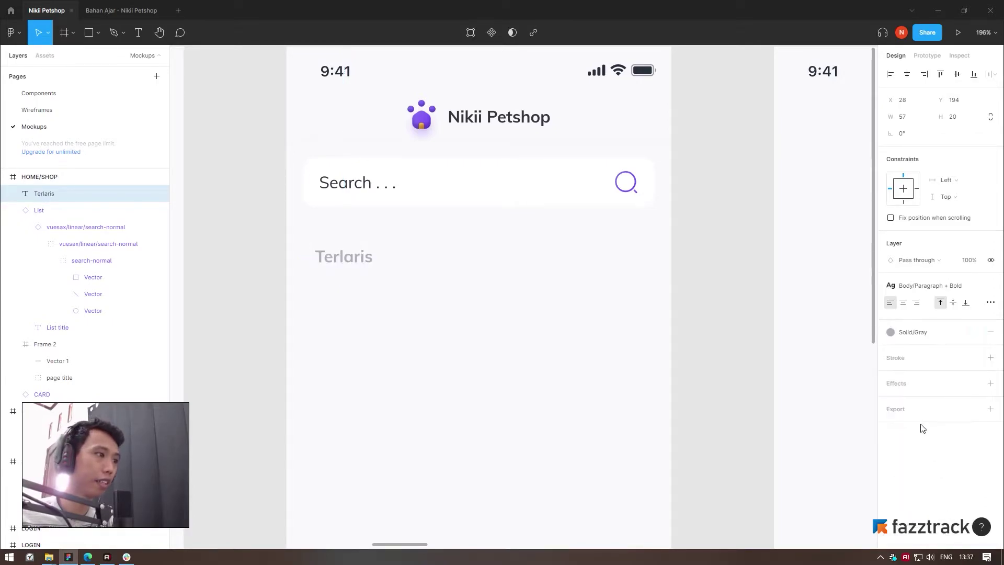
pyautogui.click(913, 331)
pyautogui.scroll(-3, 930, 444)
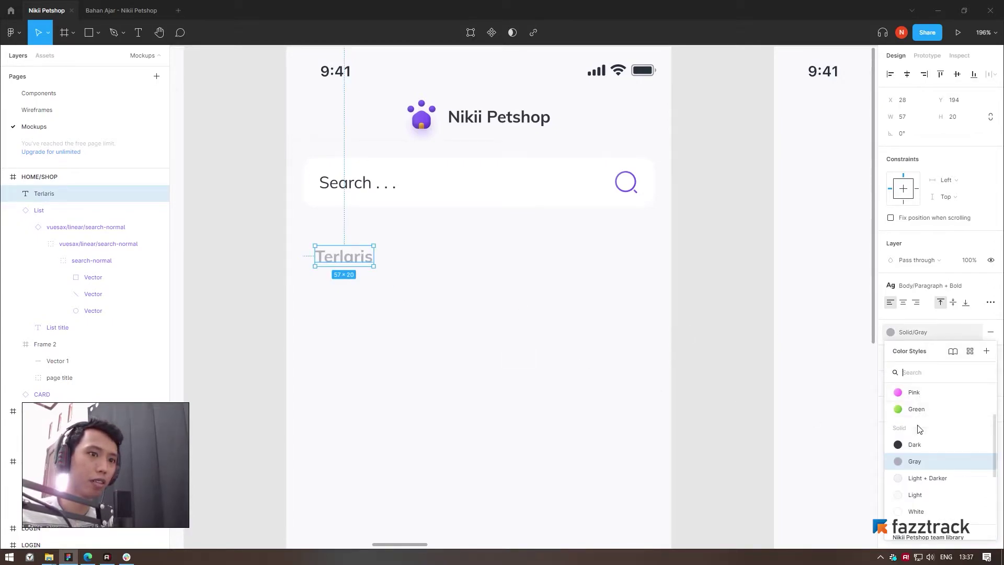
pyautogui.click(920, 442)
pyautogui.scroll(1, 321, 238)
pyautogui.keyDown('ctrl'); pyautogui.scroll(2, 321, 238); pyautogui.keyUp('ctrl')
# Place Terlaris 16 below the search bar, left-aligned with it
pyautogui.keyDown('shift'); pyautogui.click(369, 191); pyautogui.keyUp('shift')
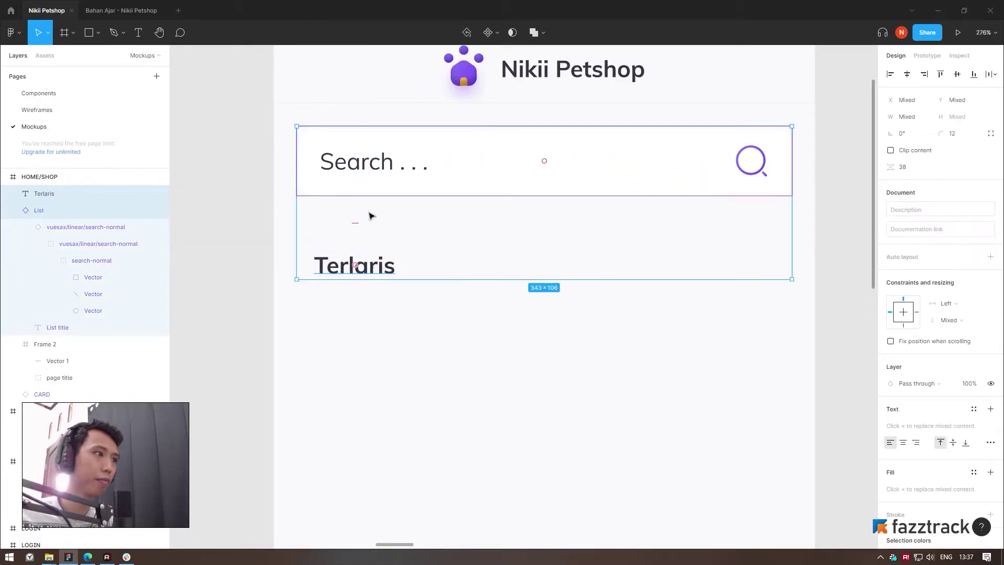
pyautogui.write('16')
pyautogui.press('Return')
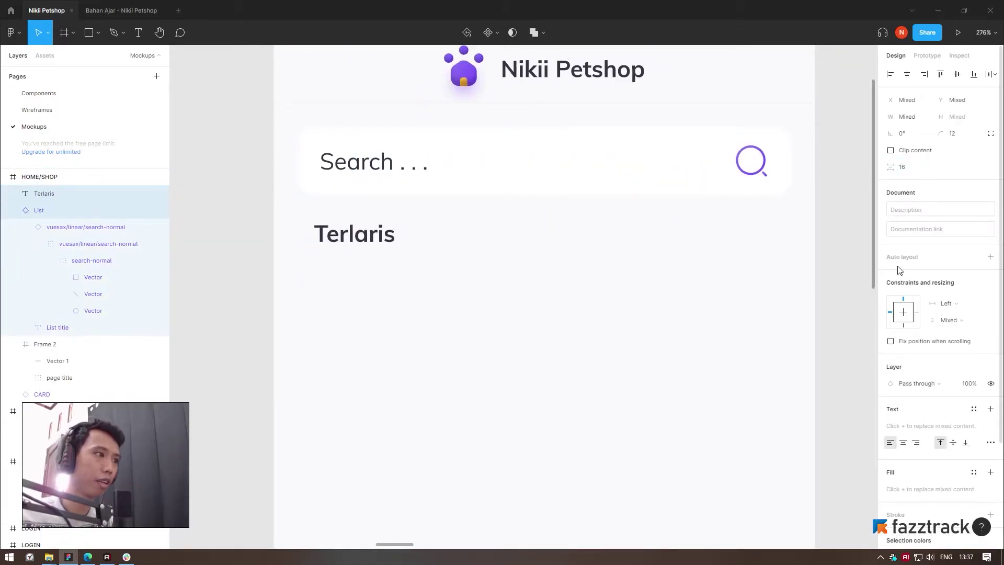
pyautogui.click(890, 74)
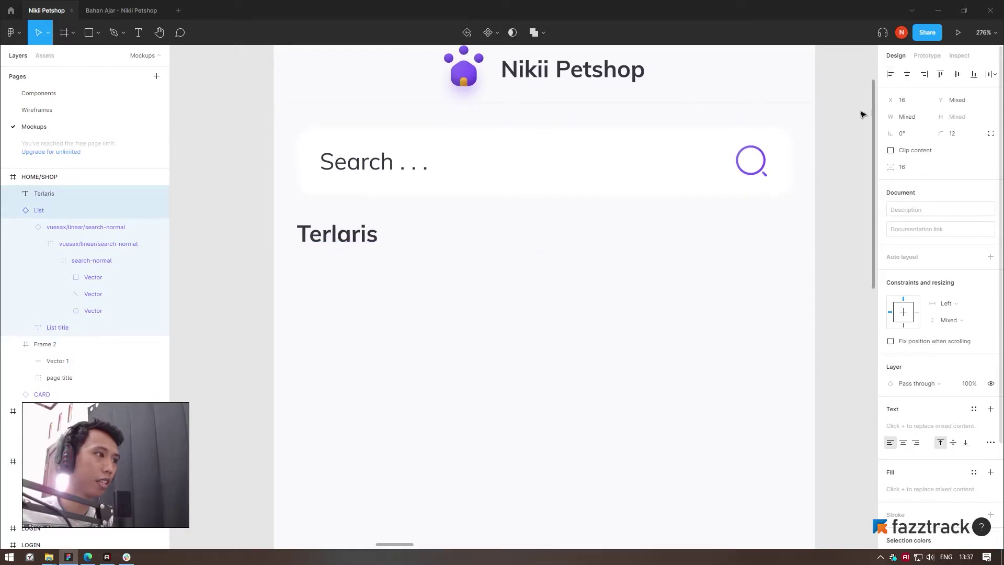
pyautogui.click(411, 318)
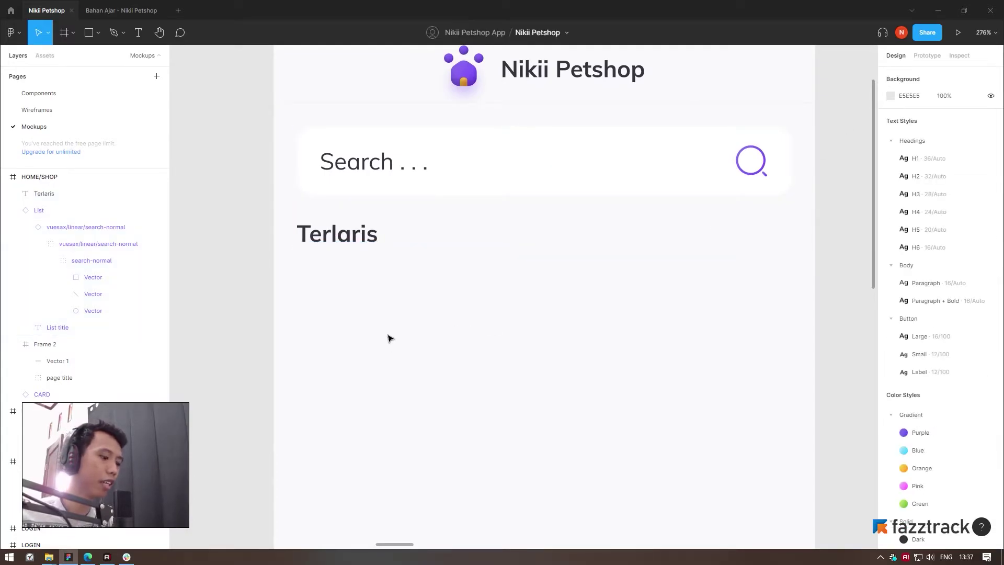
pyautogui.hotkey('shift', 'i')
# Place the yellow banner CARD component 16 below Terlaris, left-aligned with it
pyautogui.write('banner')
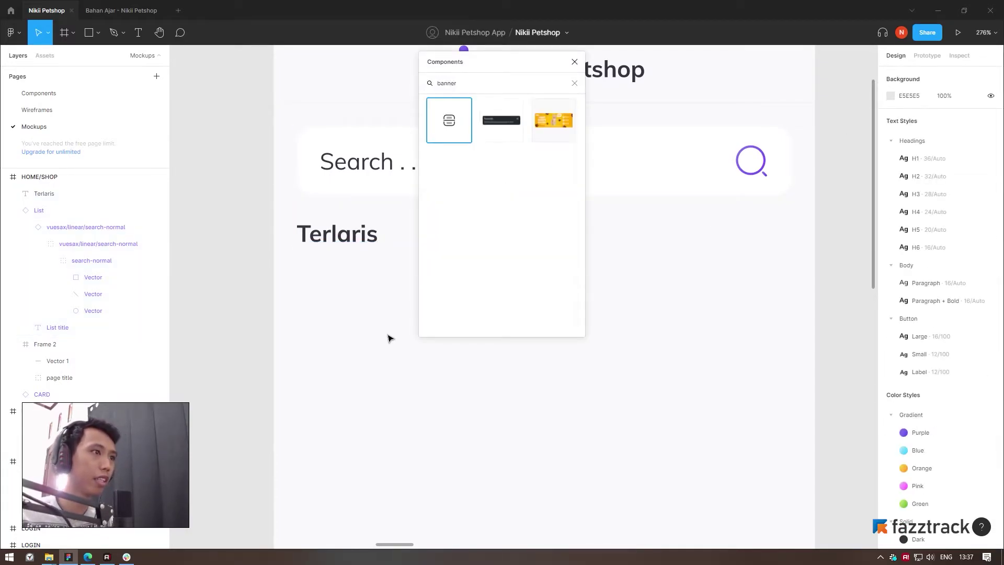
pyautogui.moveTo(543, 113); pyautogui.dragTo(513, 368)
pyautogui.moveTo(375, 267); pyautogui.dragTo(387, 354)
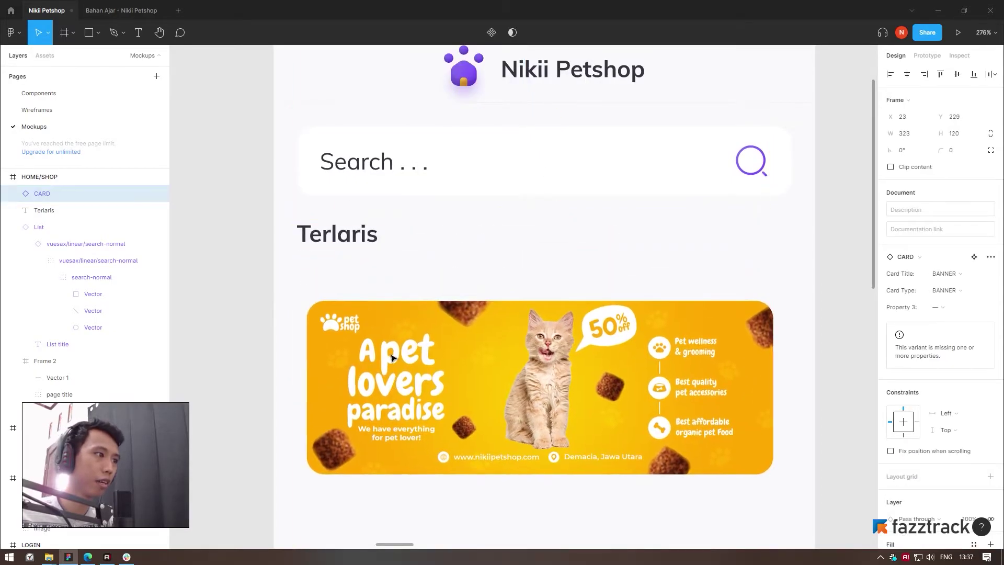
pyautogui.keyDown('shift'); pyautogui.click(327, 232); pyautogui.keyUp('shift')
pyautogui.click(891, 77)
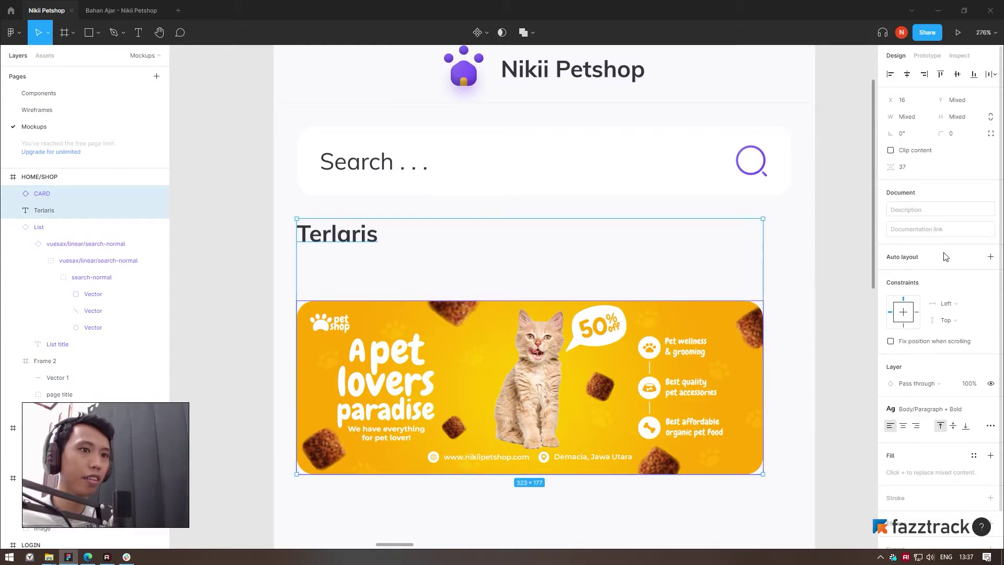
pyautogui.click(907, 172)
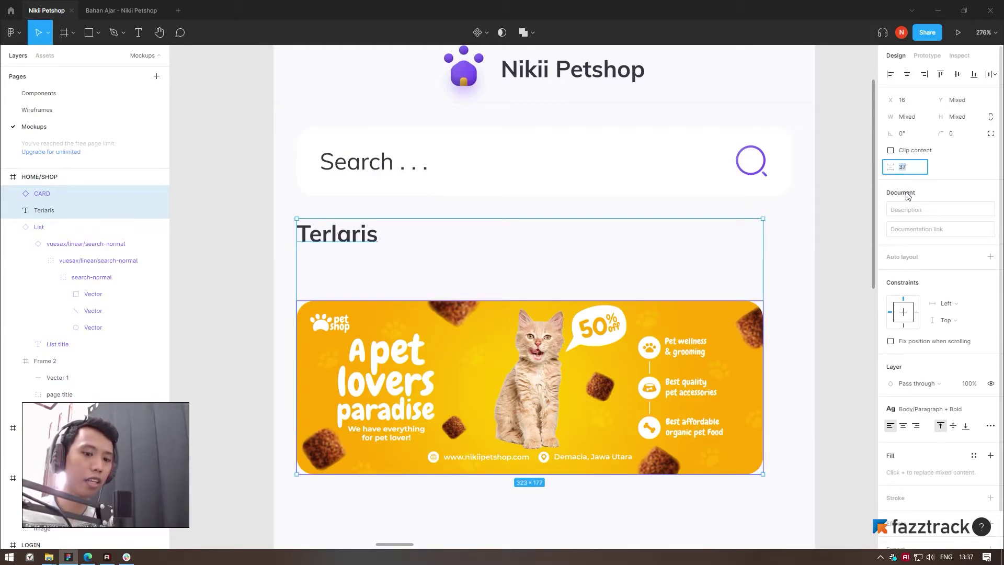
pyautogui.write('16')
pyautogui.press('Return')
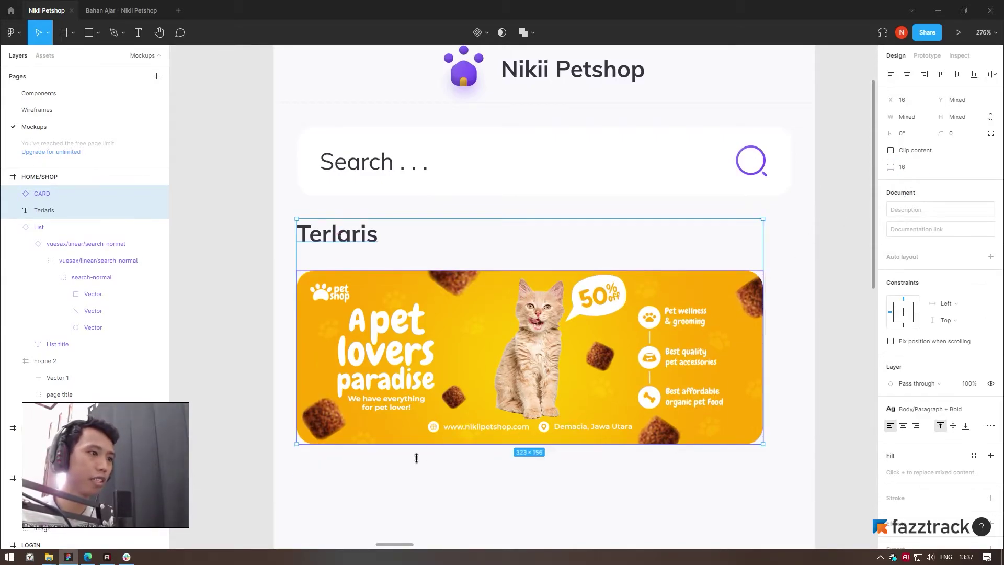
pyautogui.click(463, 487)
pyautogui.keyDown('ctrl'); pyautogui.scroll(-5, 463, 488); pyautogui.keyUp('ctrl')
pyautogui.keyDown('ctrl'); pyautogui.scroll(-2, 387, 398); pyautogui.keyUp('ctrl')
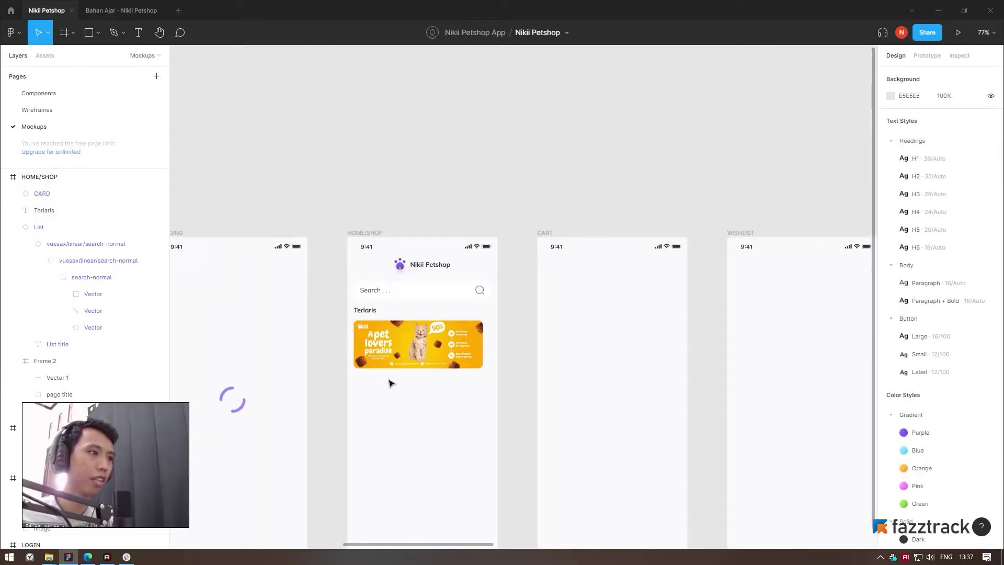
# Duplicate the banner card to the right of the original with an 8 px gap
pyautogui.keyDown('ctrl'); pyautogui.scroll(3, 399, 394); pyautogui.keyUp('ctrl')
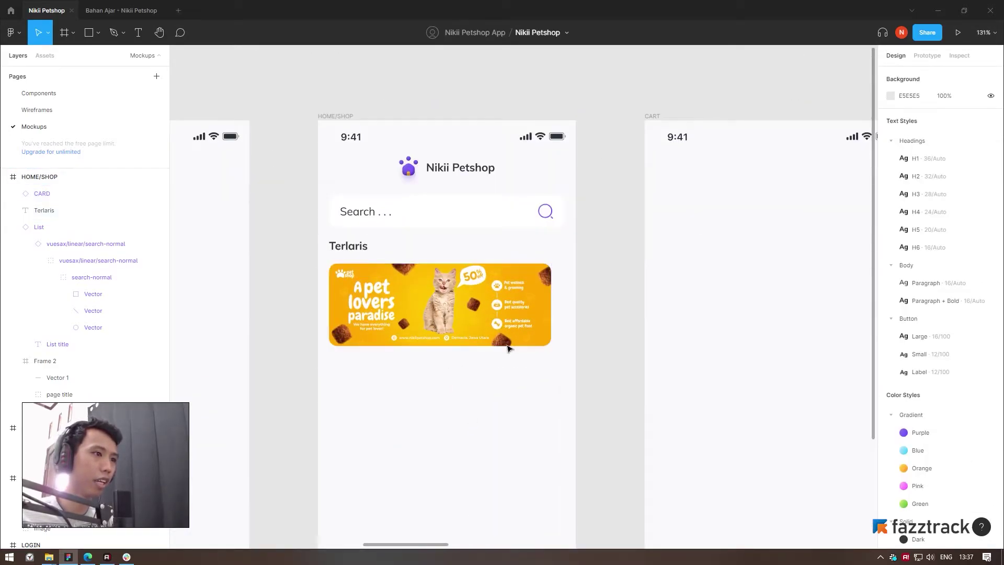
pyautogui.keyDown('ctrl'); pyautogui.scroll(2, 560, 298); pyautogui.keyUp('ctrl')
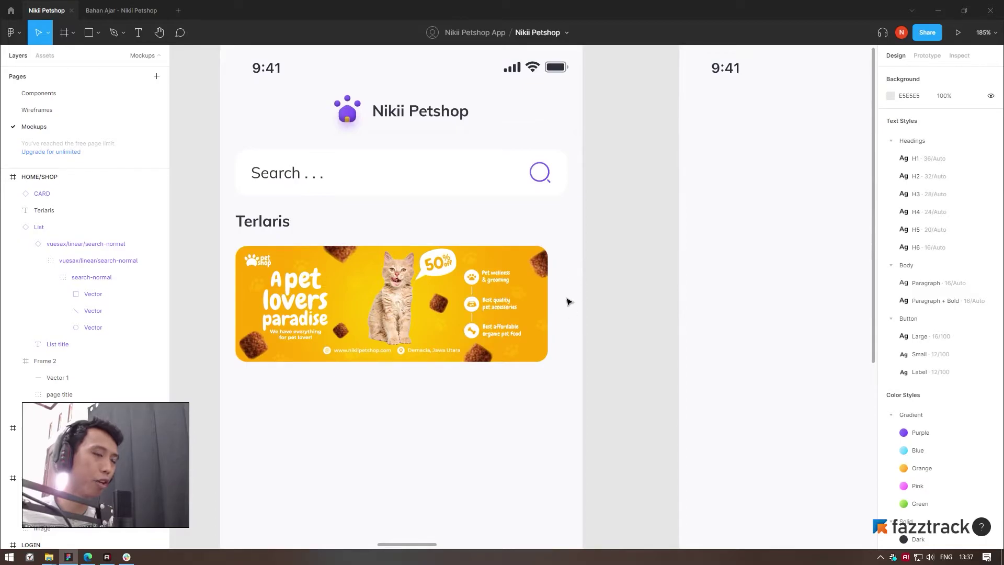
pyautogui.click(285, 289)
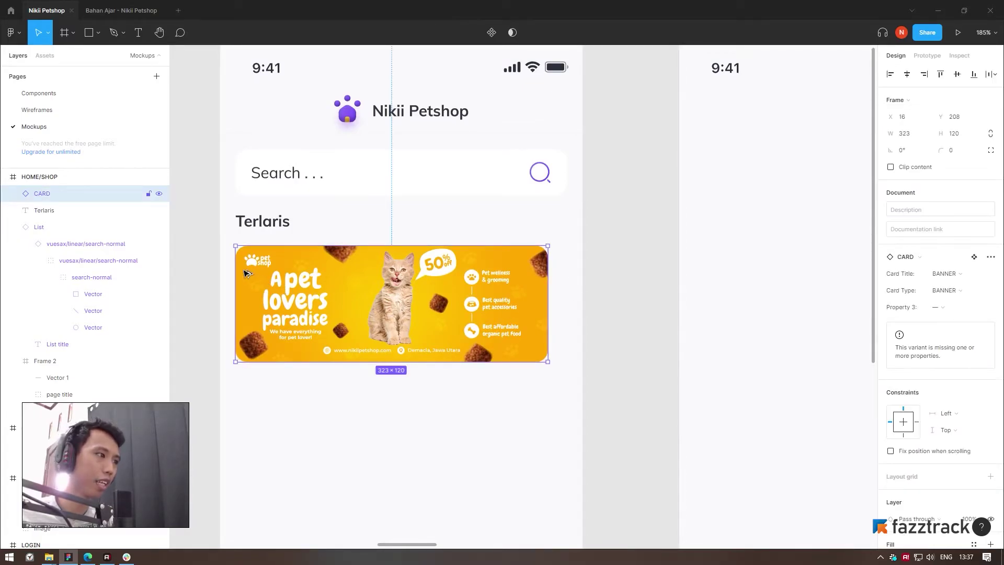
pyautogui.moveTo(249, 272); pyautogui.dragTo(565, 276)
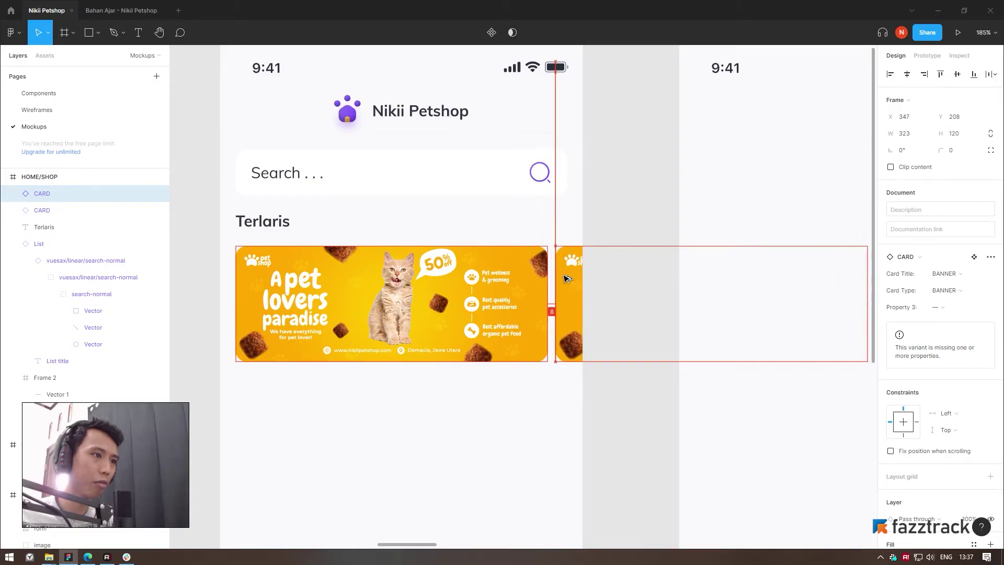
pyautogui.moveTo(561, 277); pyautogui.dragTo(565, 279)
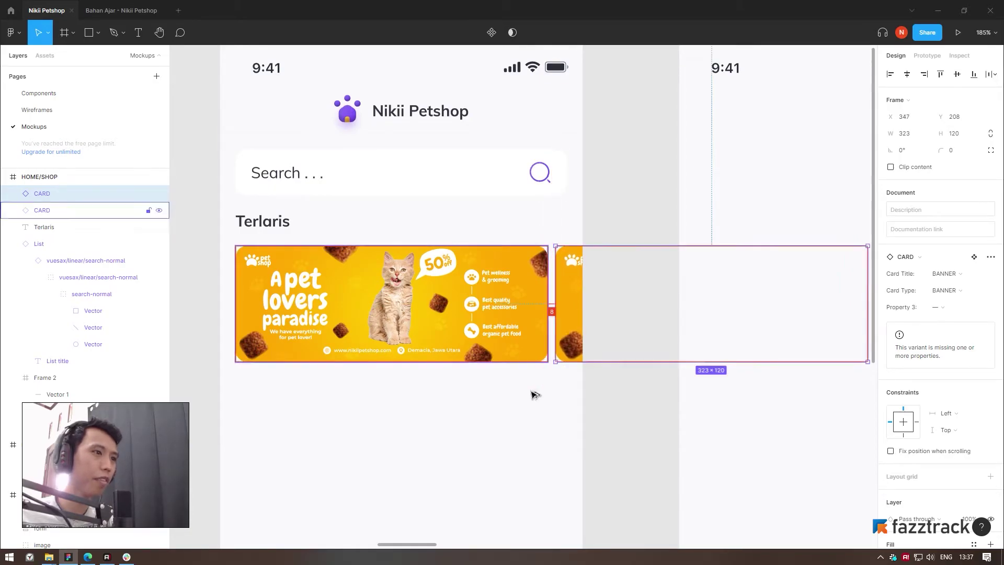
pyautogui.click(509, 437)
# Turn off Clip content on the HOME/SHOP frame so the card row overflows
pyautogui.scroll(-2, 464, 446)
pyautogui.scroll(4, 468, 445)
pyautogui.scroll(-5, 481, 440)
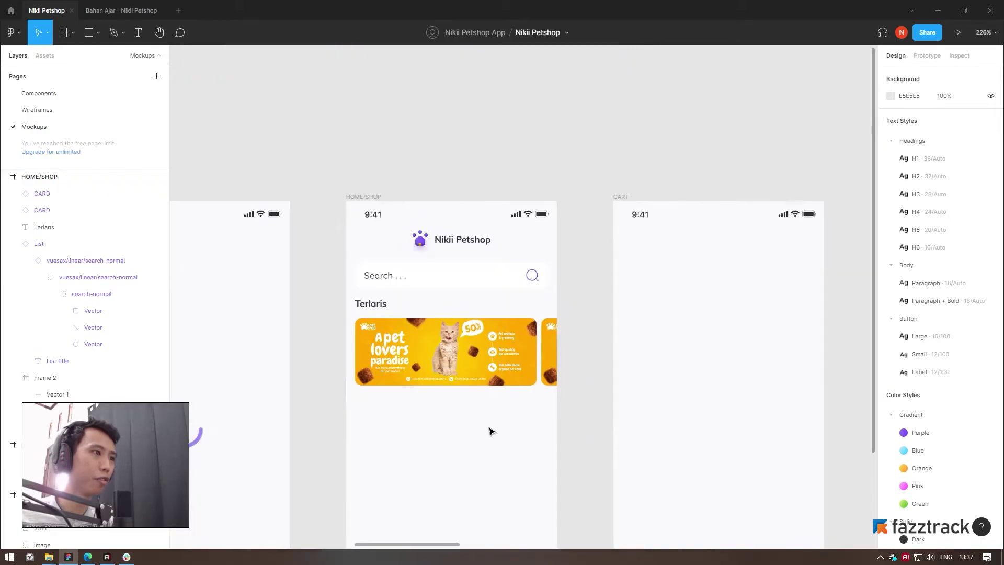
pyautogui.scroll(-3, 460, 398)
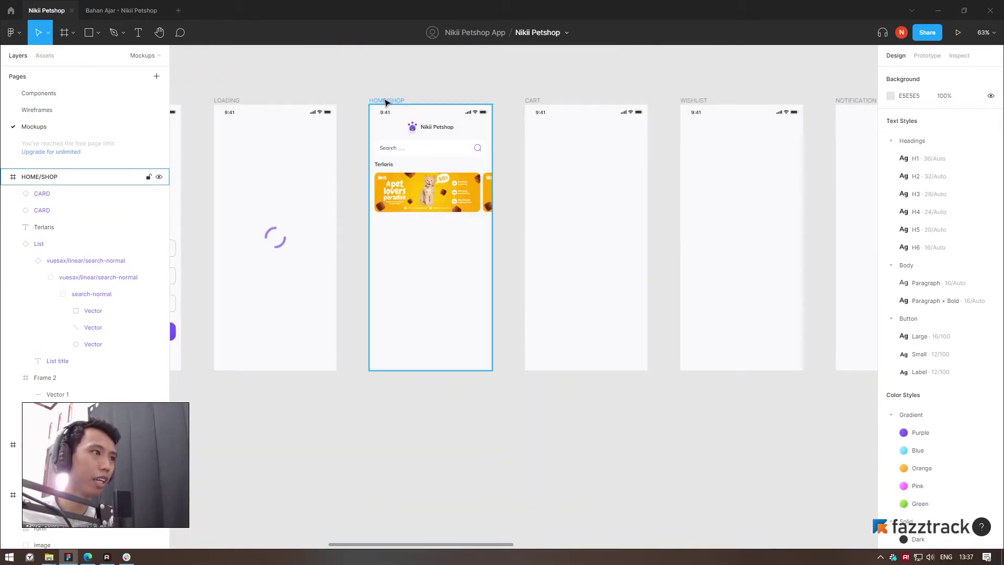
pyautogui.moveTo(392, 100); pyautogui.dragTo(391, 425)
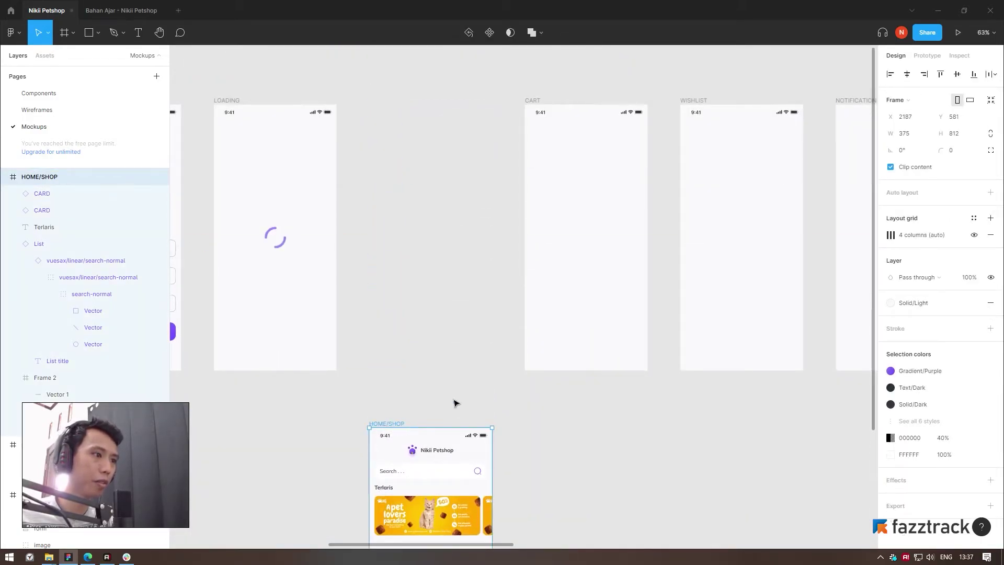
pyautogui.scroll(-4, 316, 314)
pyautogui.scroll(3, 316, 313)
pyautogui.click(890, 167)
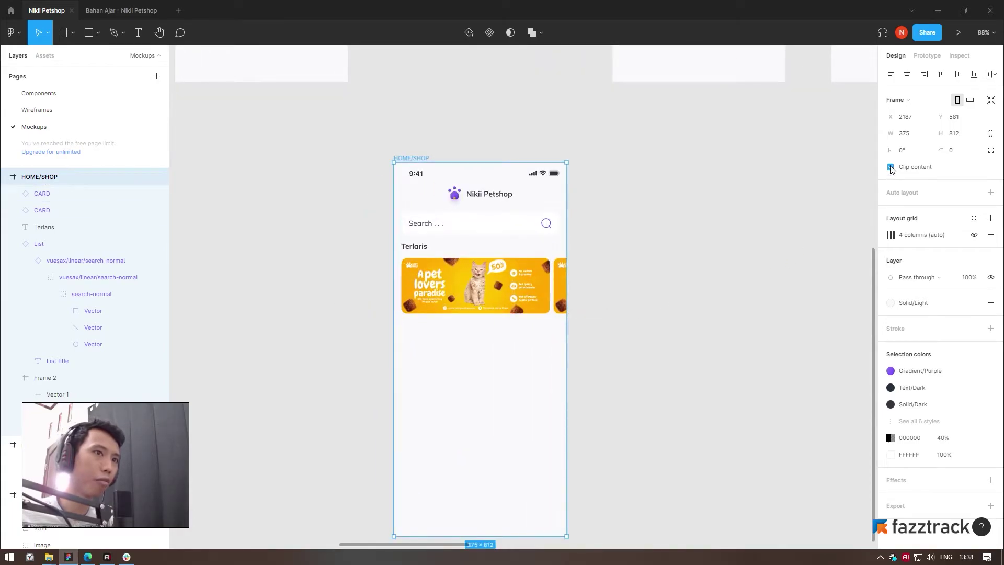
pyautogui.click(717, 197)
pyautogui.scroll(5, 669, 380)
pyautogui.click(536, 216)
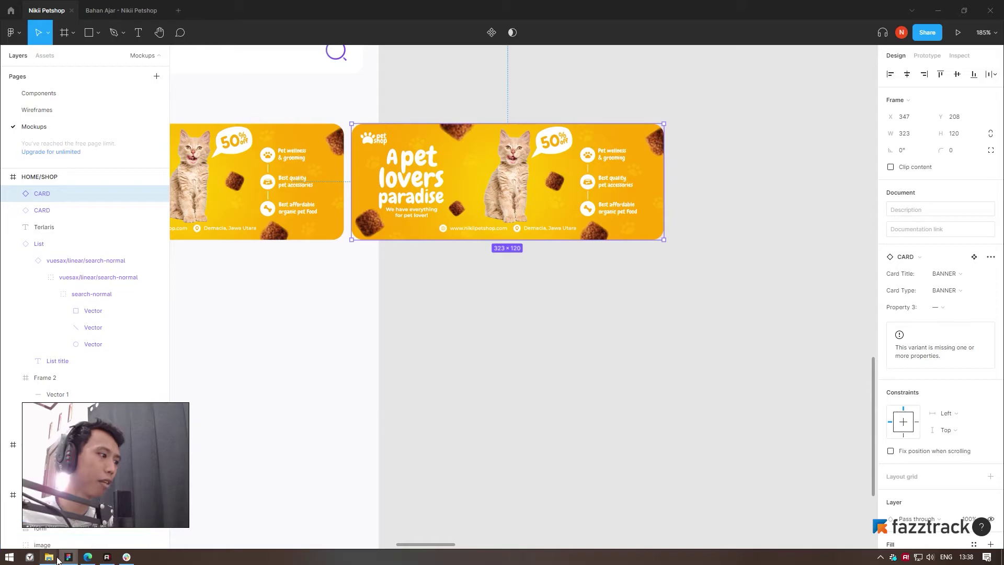
# Select dog.jpg in Source > 4. Home (Shop) > Banner, then return to Figma
pyautogui.moveTo(49, 557)
pyautogui.click(42, 511)
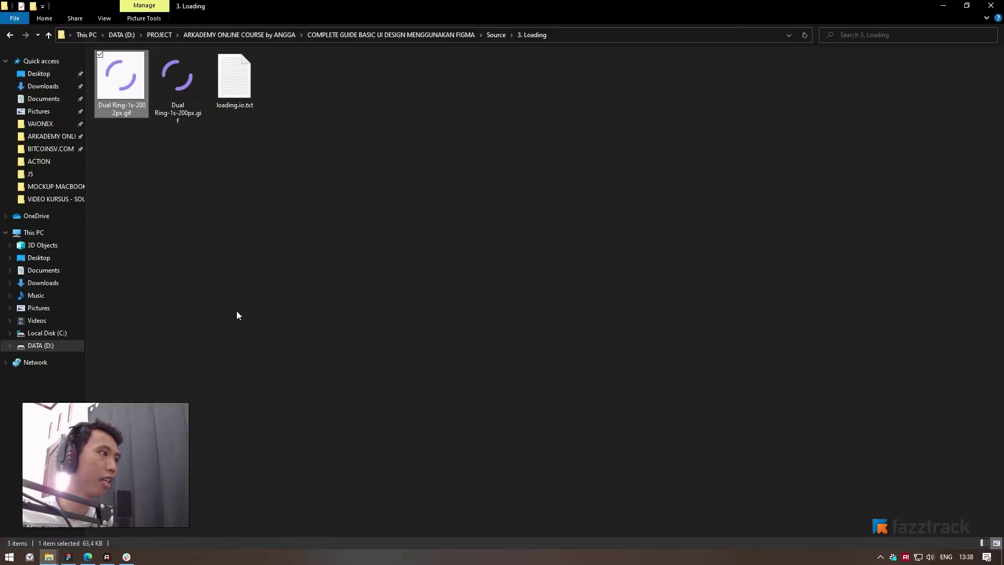
pyautogui.click(496, 35)
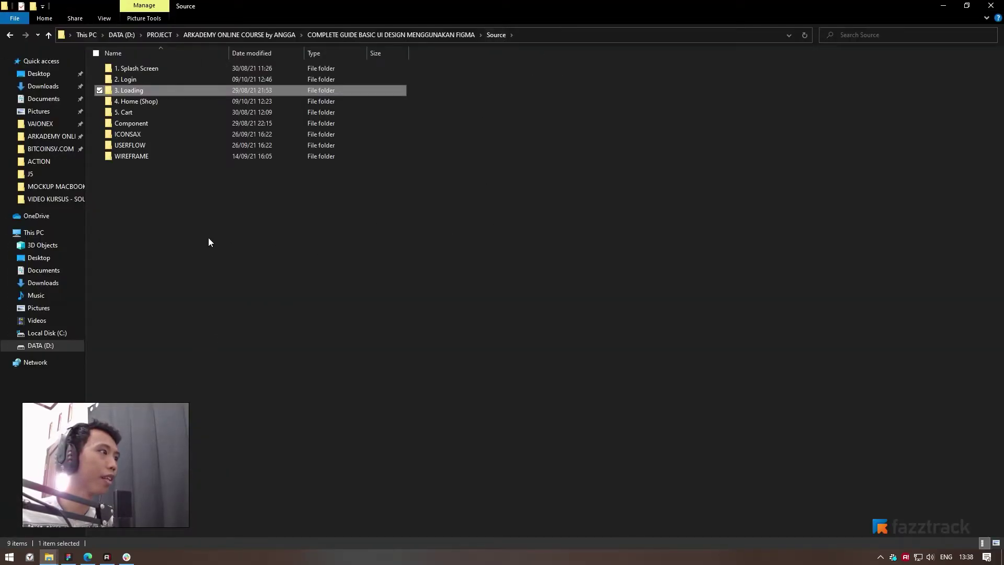
pyautogui.click(136, 103)
pyautogui.doubleClick(135, 101)
pyautogui.doubleClick(117, 78)
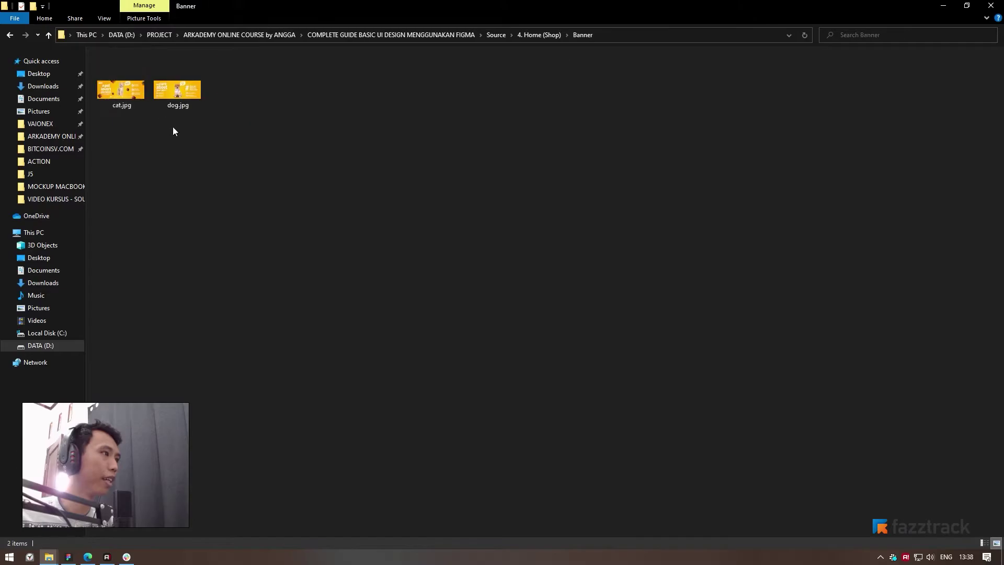
pyautogui.click(170, 90)
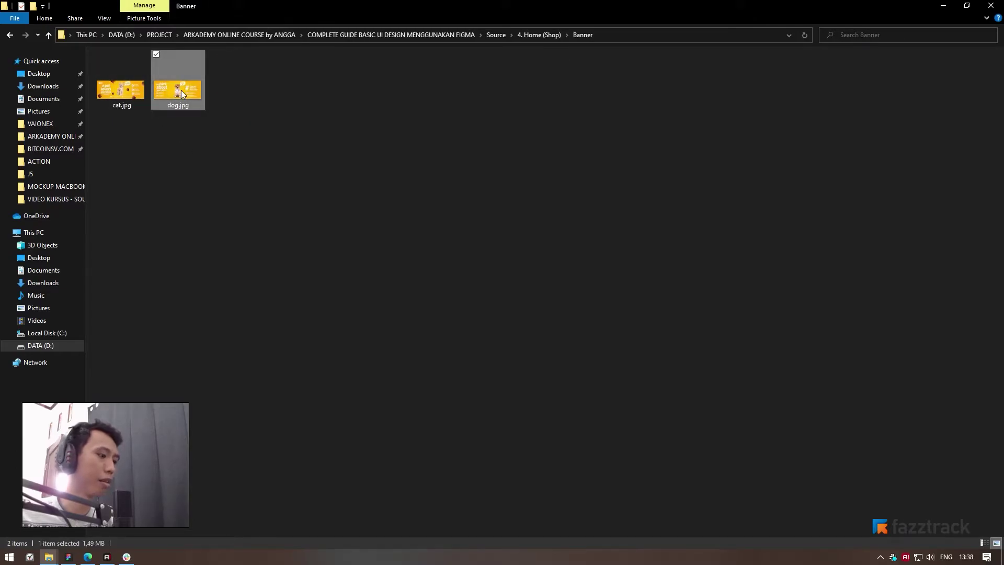
pyautogui.hotkey('alt', 'Tab')
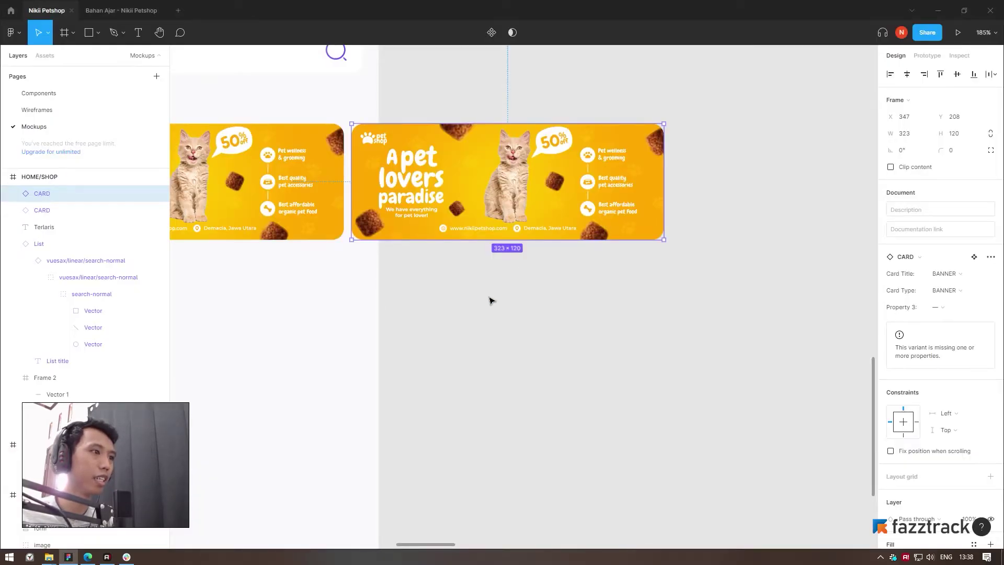
# Paste the dog.jpg banner as the picture in the second banner card
pyautogui.click(478, 267)
pyautogui.doubleClick(445, 201)
pyautogui.hotkey('ctrl', 'v')
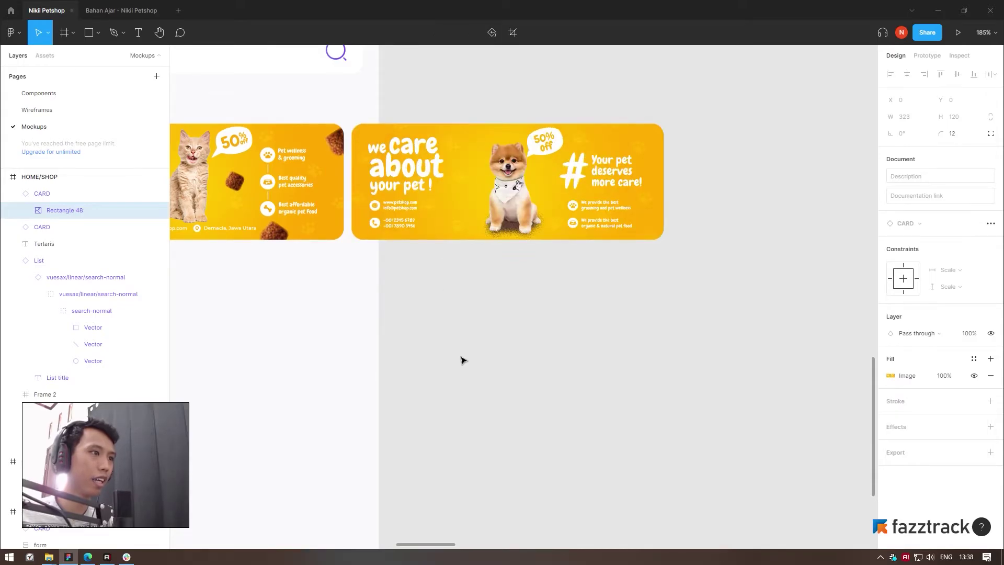
pyautogui.click(462, 360)
# Select both the first and second banner cards together
pyautogui.scroll(-5, 426, 323)
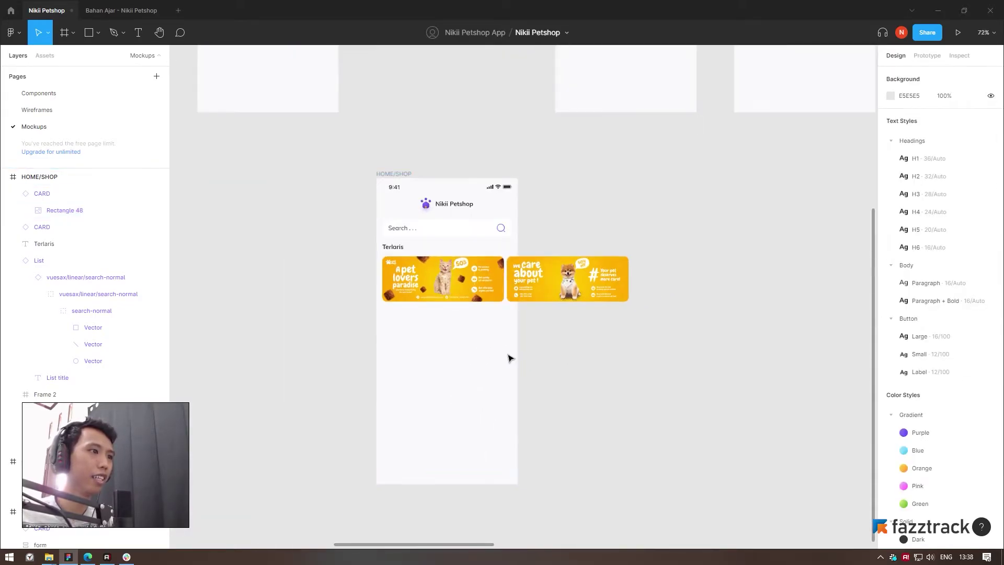
pyautogui.scroll(2, 457, 354)
pyautogui.scroll(2, 421, 335)
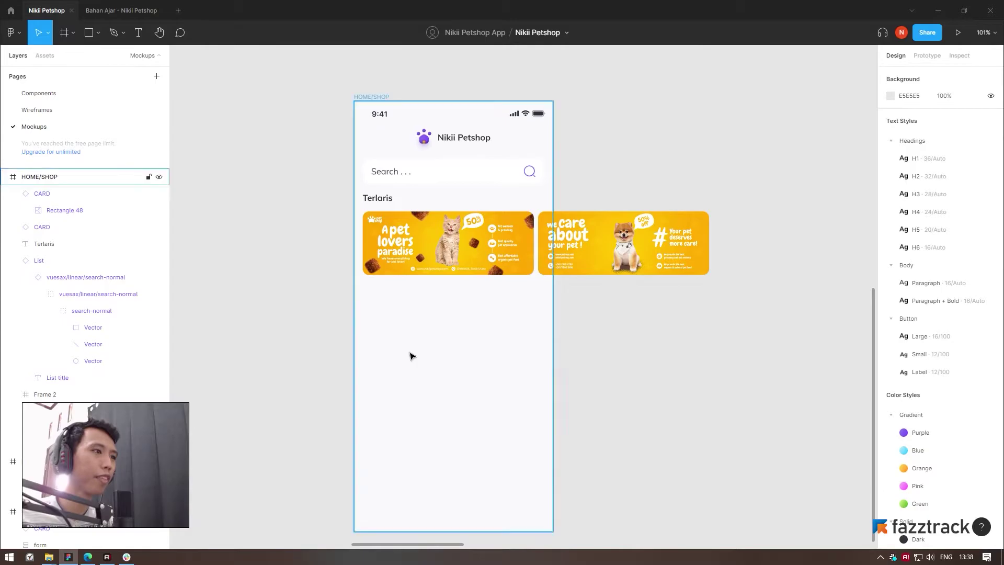
pyautogui.scroll(2, 410, 354)
pyautogui.click(521, 233)
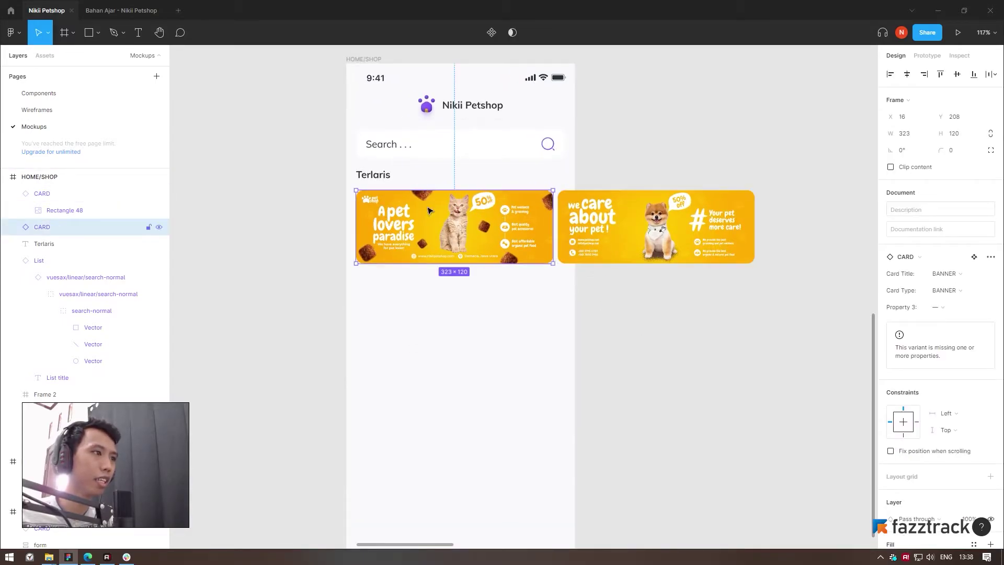
pyautogui.keyDown('shift'); pyautogui.click(585, 240); pyautogui.keyUp('shift')
pyautogui.scroll(2, 467, 276)
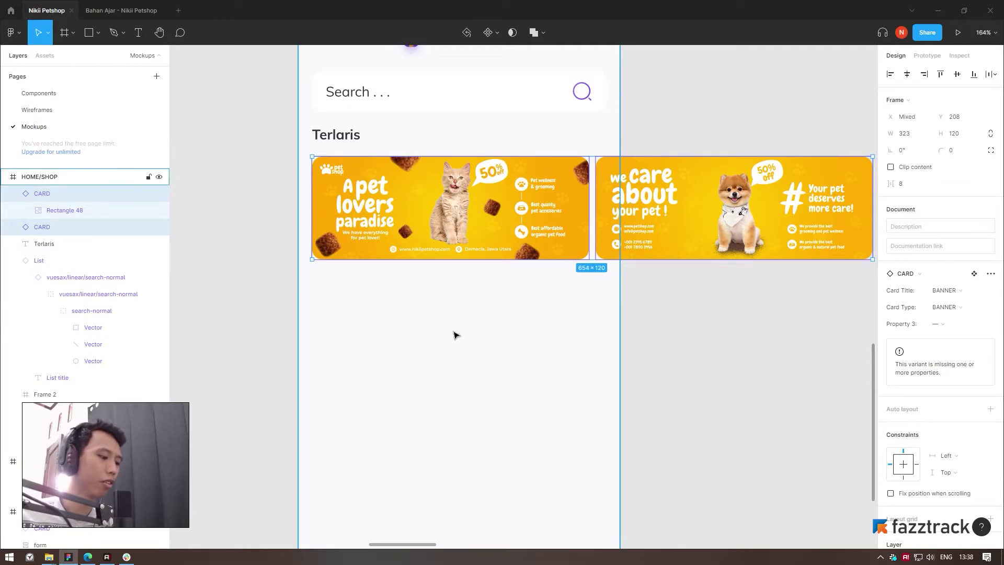
# Frame both banner cards together into a 654×120 frame named 'banner slide'
pyautogui.hotkey('ctrl', 'alt', 'g')
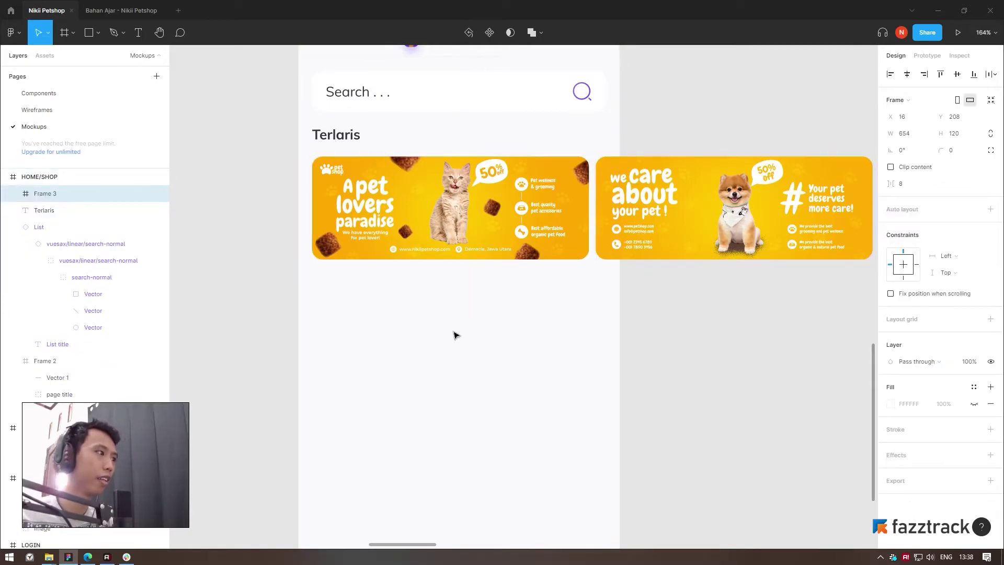
pyautogui.hotkey('ctrl', 'r')
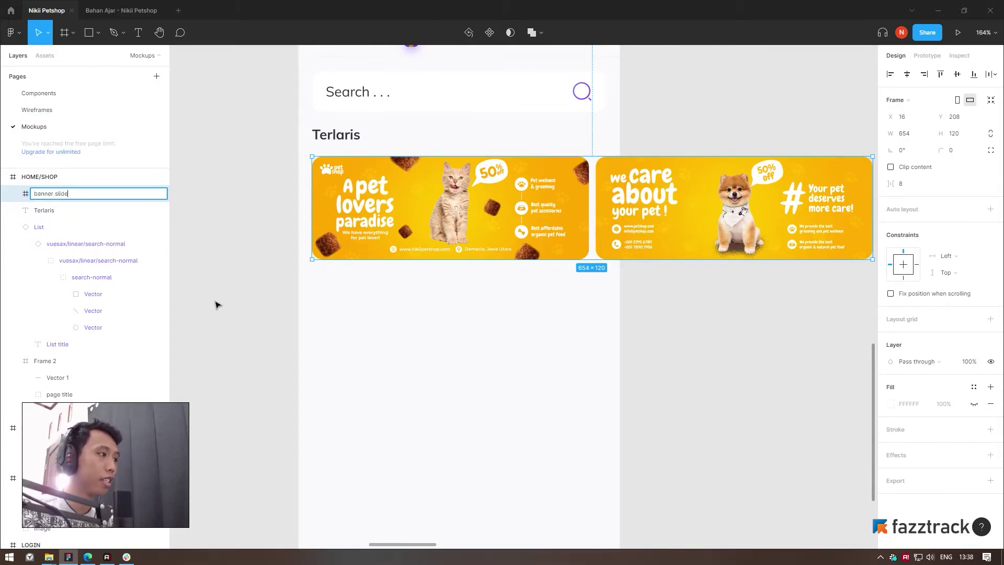
pyautogui.press('Return')
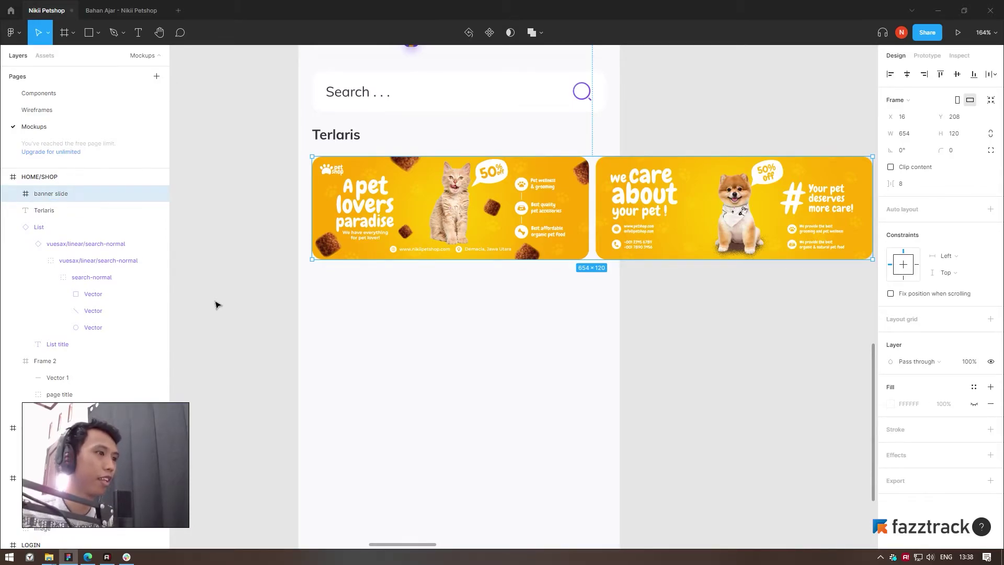
pyautogui.keyDown('ctrl'); pyautogui.scroll(-2, 388, 318); pyautogui.keyUp('ctrl')
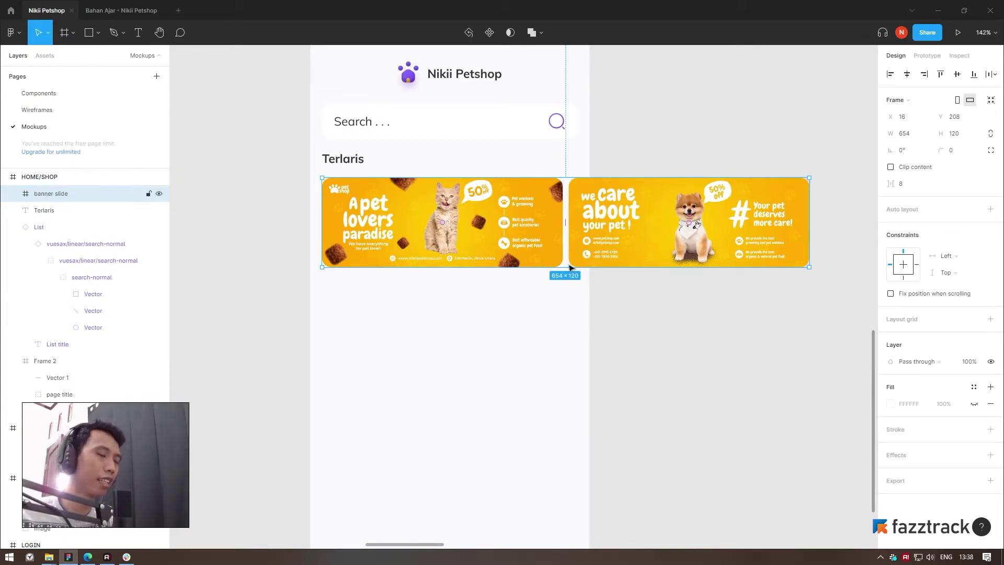
pyautogui.click(667, 331)
pyautogui.click(541, 264)
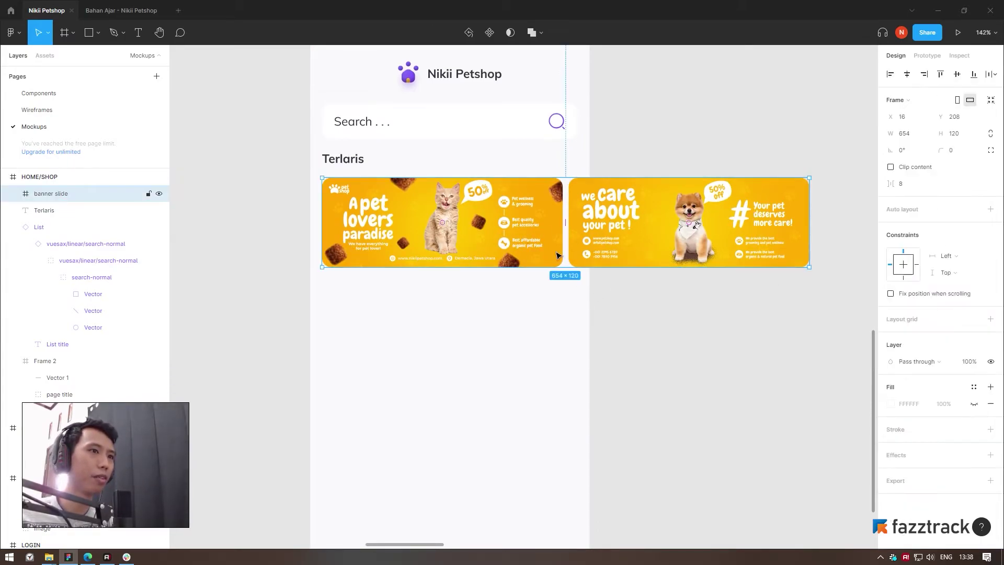
pyautogui.keyDown('ctrl'); pyautogui.scroll(-2, 589, 282); pyautogui.keyUp('ctrl')
pyautogui.keyDown('ctrl'); pyautogui.scroll(2, 513, 246); pyautogui.keyUp('ctrl')
pyautogui.scroll(1, 520, 293)
pyautogui.scroll(1, 527, 337)
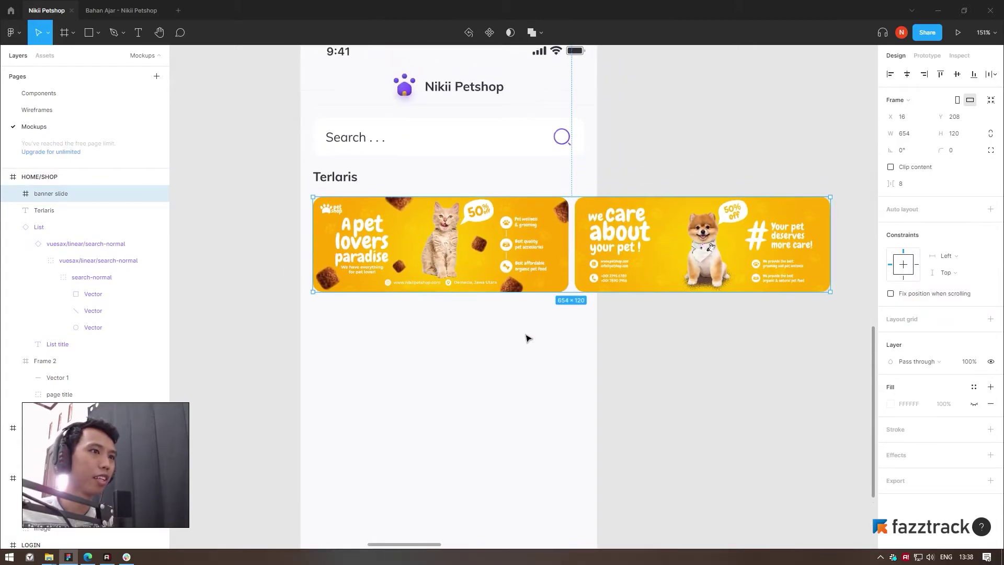
pyautogui.keyDown('ctrl'); pyautogui.scroll(-2, 399, 399); pyautogui.keyUp('ctrl')
pyautogui.click(235, 316)
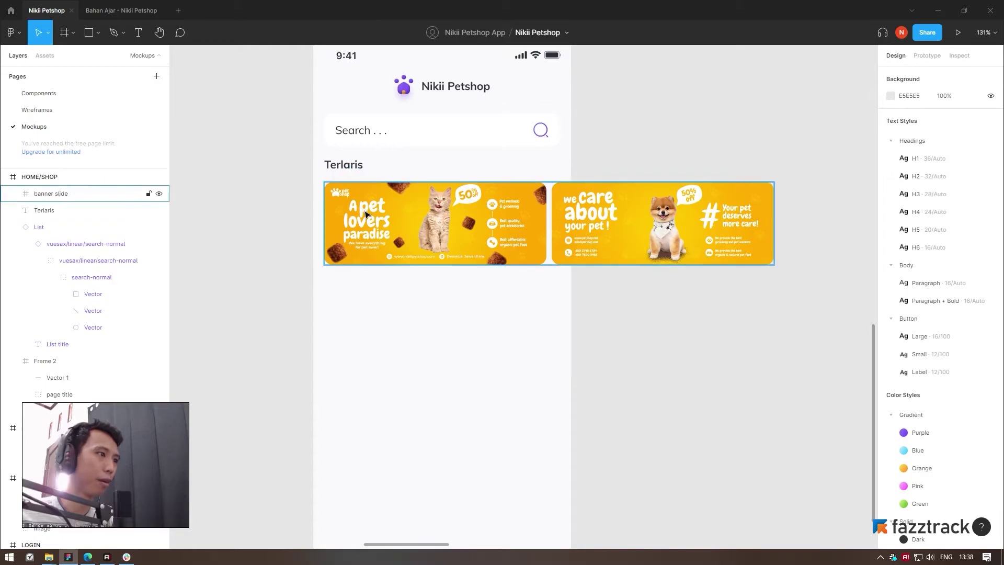
# Stack the Terlaris heading and banner slide in an auto-layout frame named 'Terlaris'
pyautogui.click(366, 214)
pyautogui.keyDown('shift'); pyautogui.click(345, 174); pyautogui.keyUp('shift')
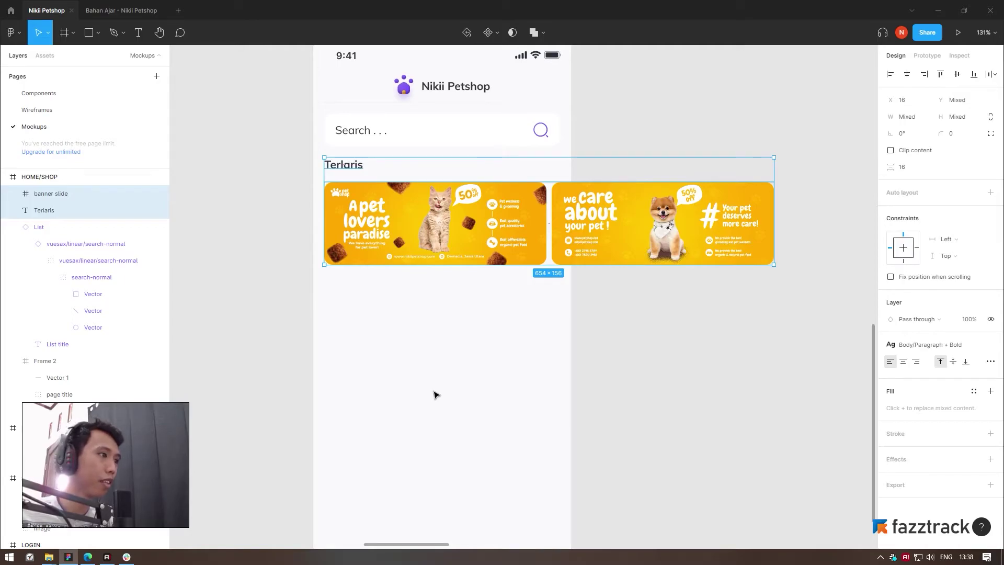
pyautogui.hotkey('shift', 'a')
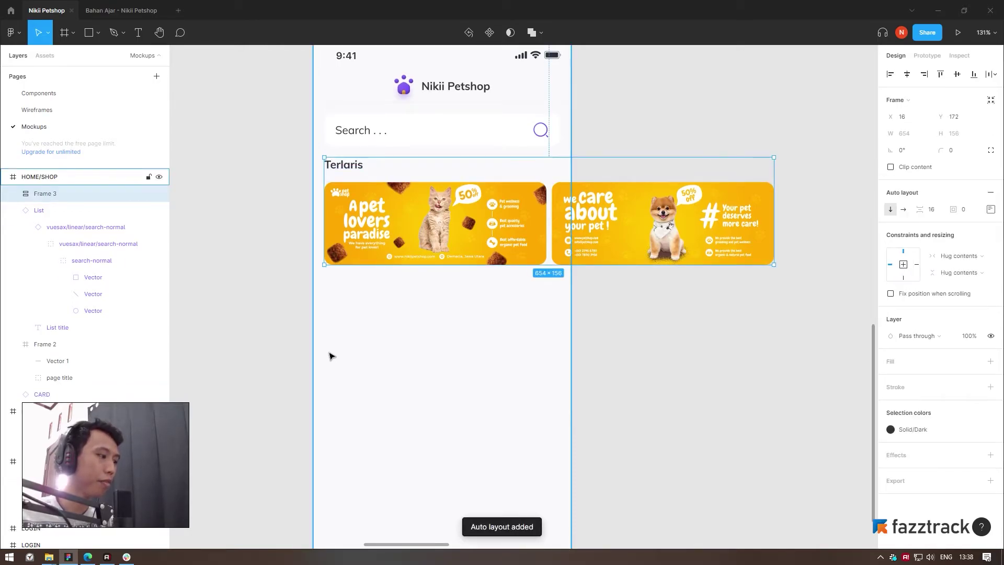
pyautogui.hotkey('ctrl', 'r')
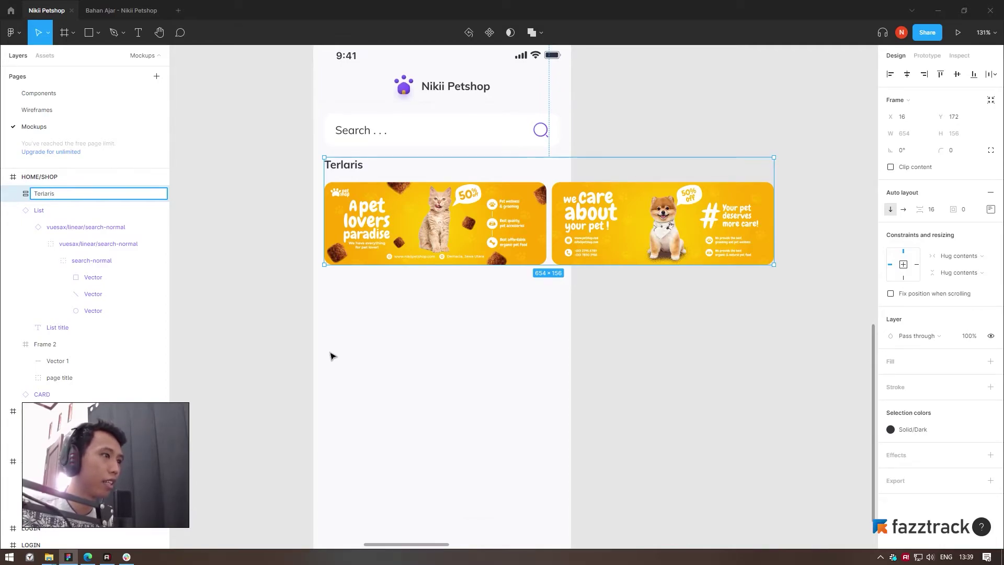
pyautogui.press('Return')
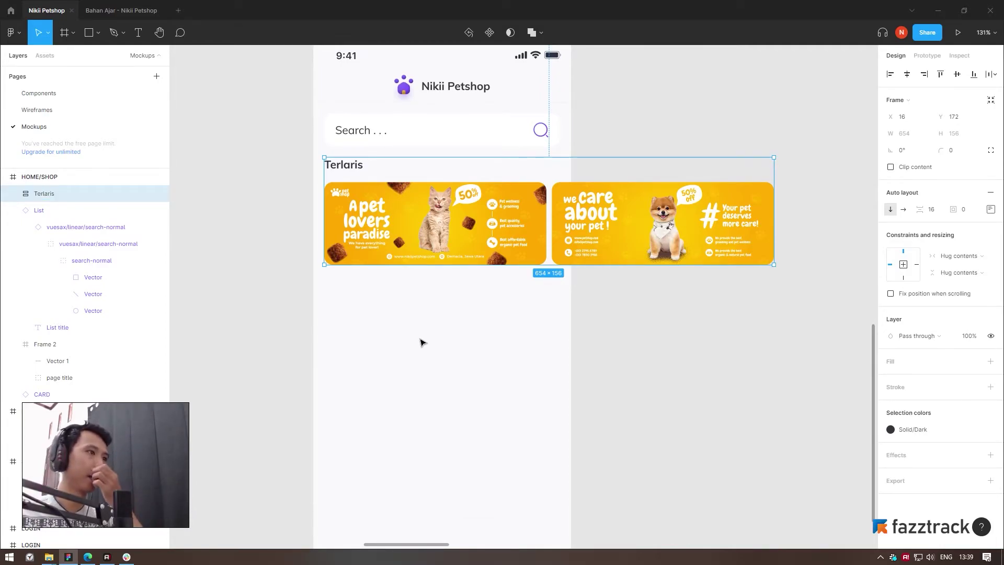
pyautogui.click(423, 343)
# Set the auto-layout spacing between the Terlaris section and search bar to 32
pyautogui.click(413, 236)
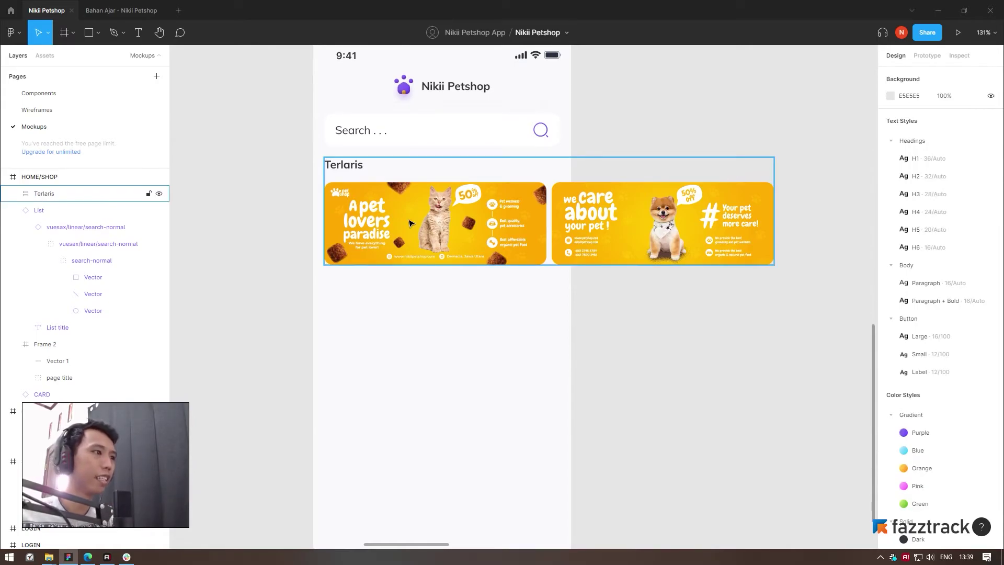
pyautogui.keyDown('shift'); pyautogui.click(396, 137); pyautogui.keyUp('shift')
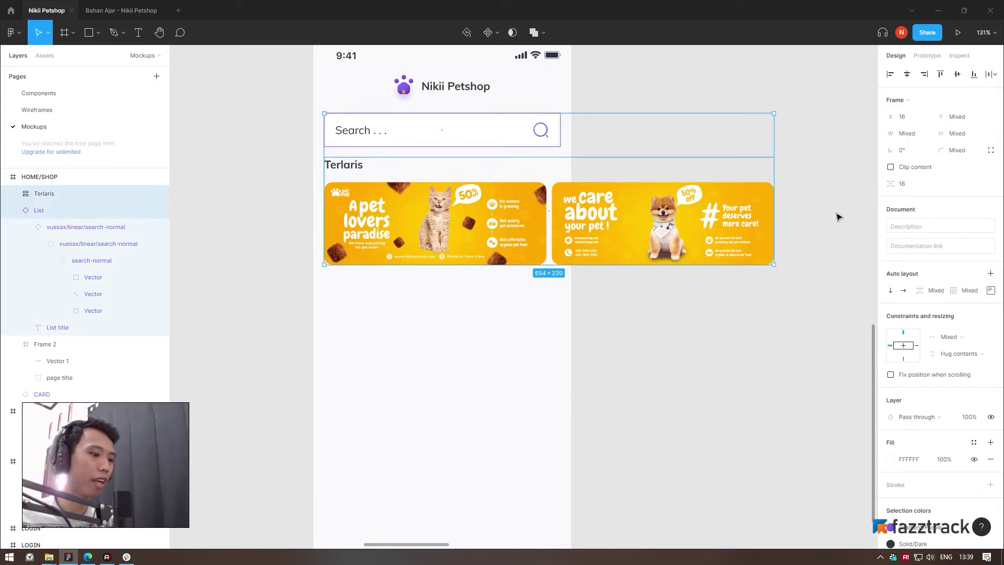
pyautogui.click(910, 182)
pyautogui.write('32')
pyautogui.press('Return')
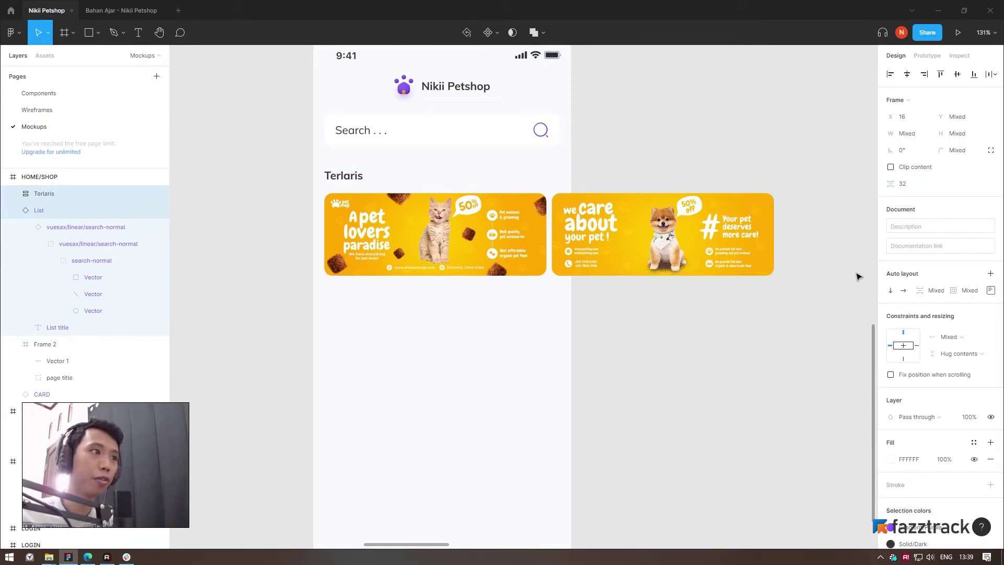
pyautogui.click(459, 358)
pyautogui.scroll(2, 391, 327)
# Toggle the rulers on and off, then view the Wireframes page
pyautogui.scroll(-3, 464, 387)
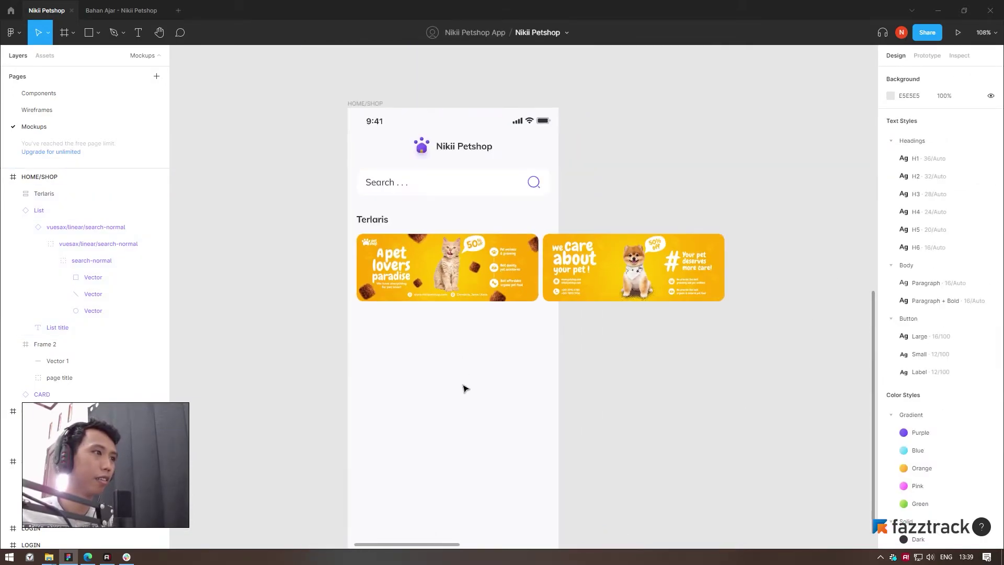
pyautogui.scroll(1, 450, 334)
pyautogui.hotkey('shift', 'r')
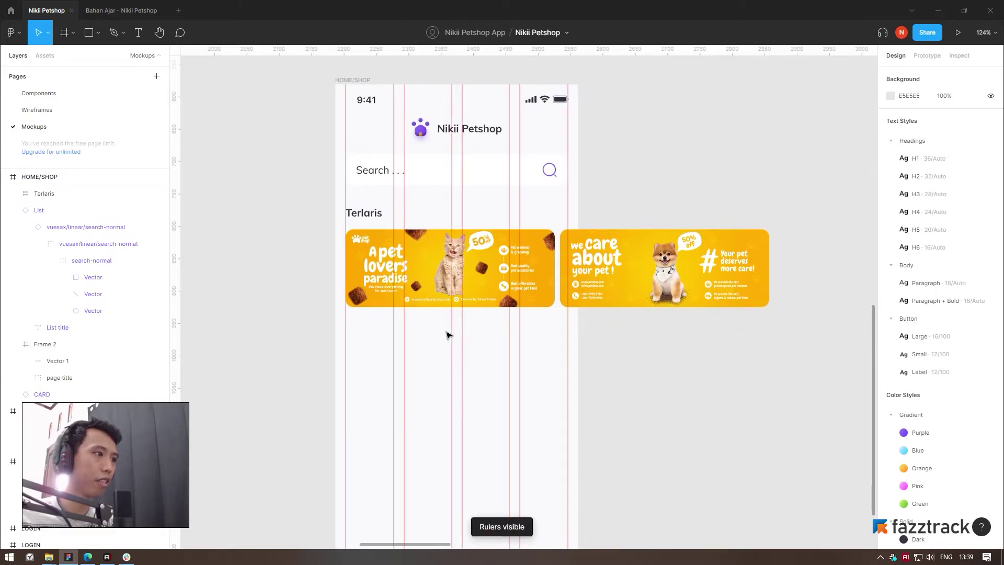
pyautogui.hotkey('shift', 'r')
pyautogui.scroll(1, 442, 336)
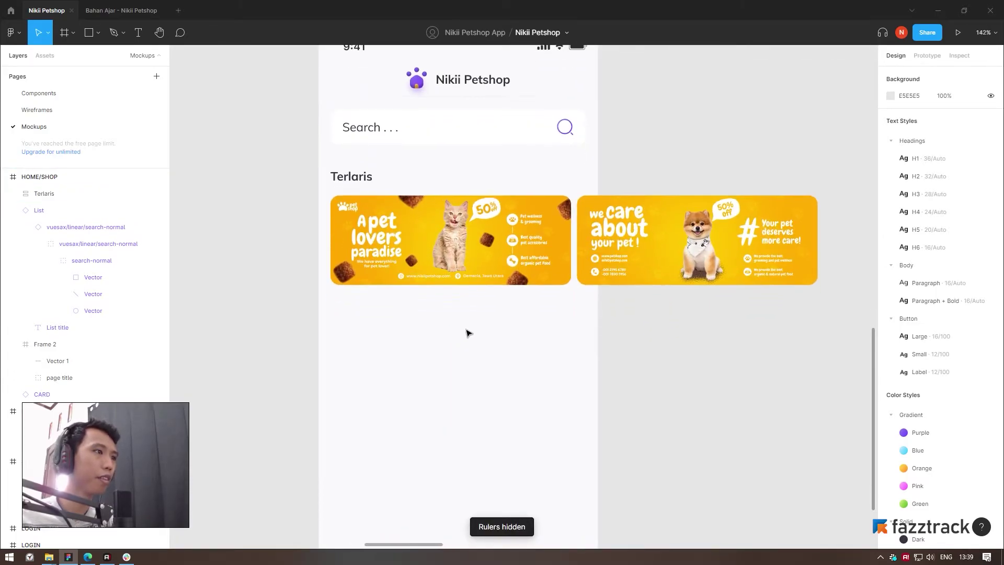
pyautogui.click(56, 111)
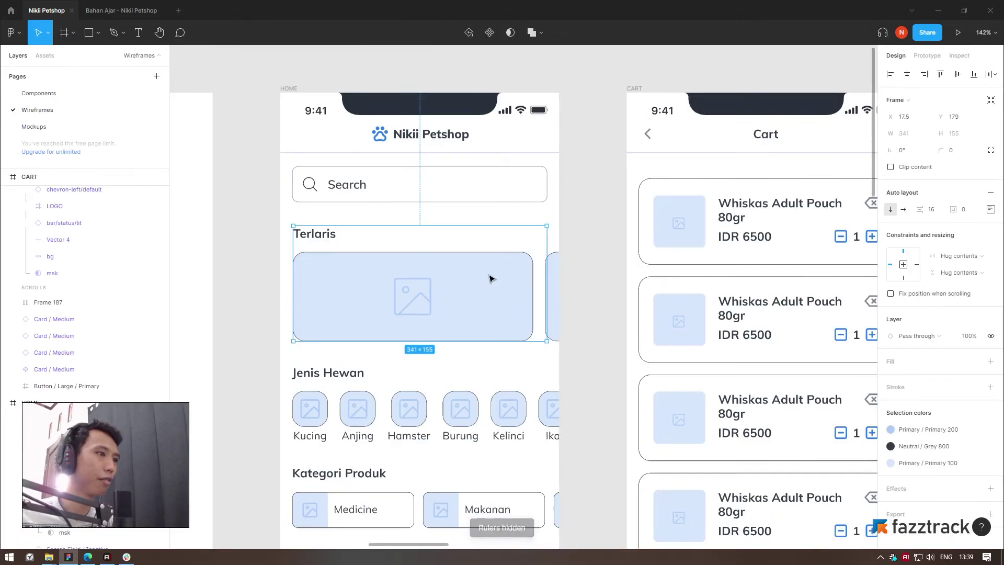
pyautogui.scroll(-1, 492, 282)
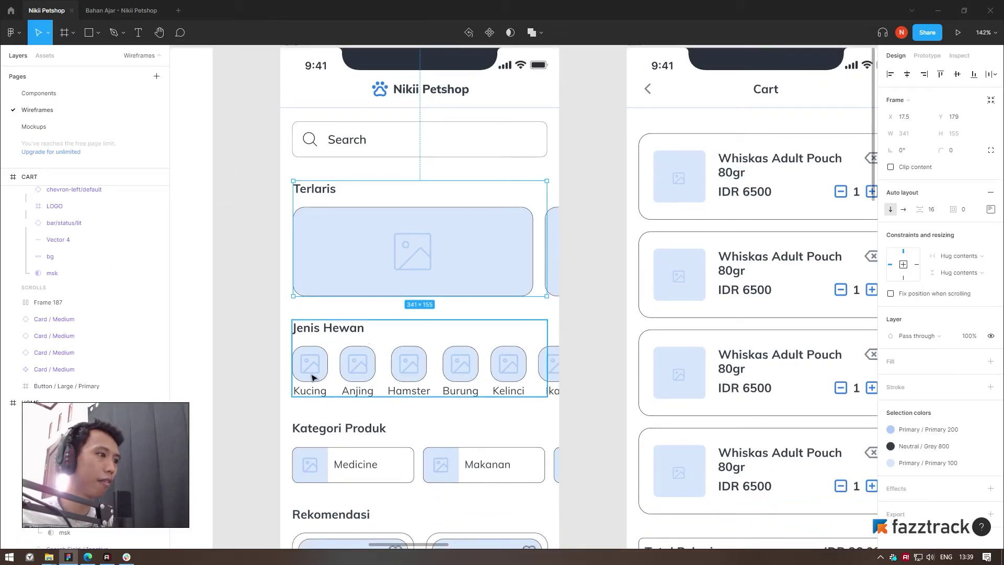
# On the Components page, marquee-select the seven animal icon cards in CARD
pyautogui.click(41, 95)
pyautogui.moveTo(341, 370); pyautogui.dragTo(657, 298)
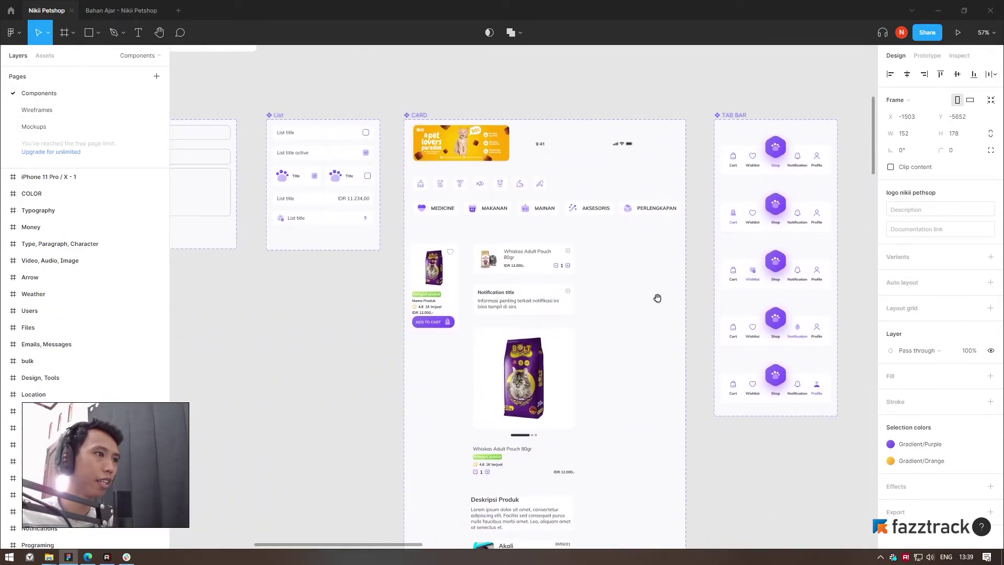
pyautogui.scroll(5, 487, 139)
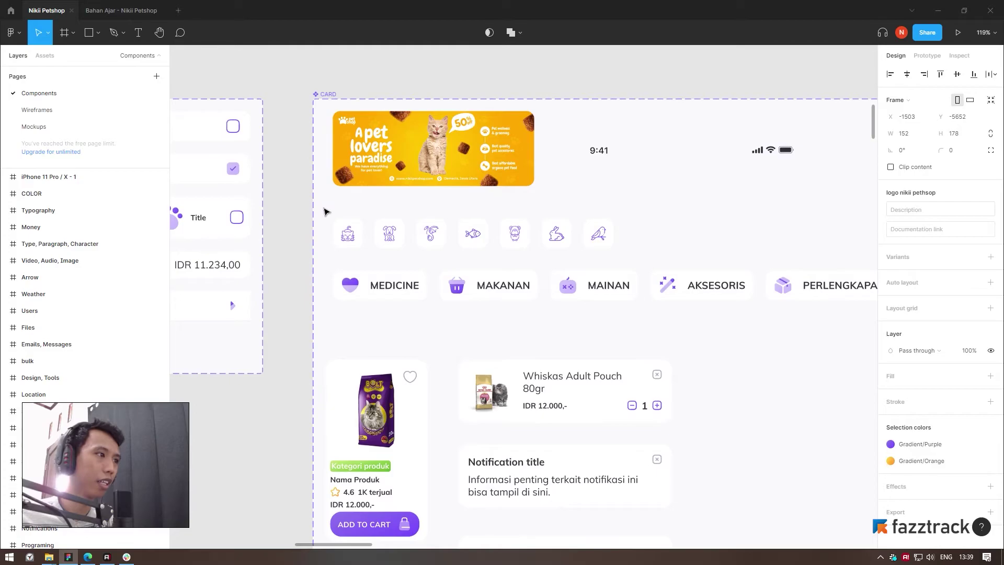
pyautogui.moveTo(323, 210); pyautogui.dragTo(670, 259)
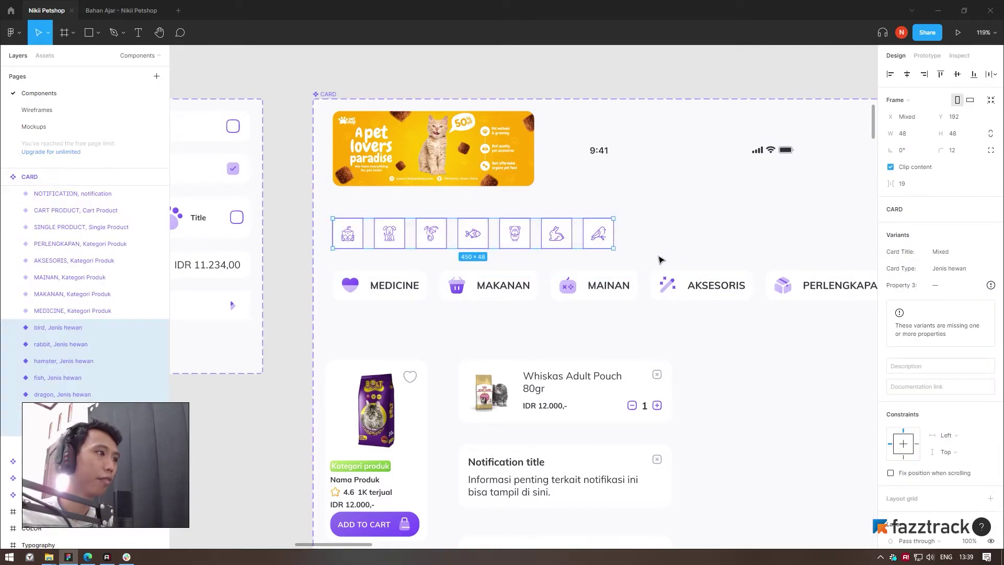
# Paste the seven animal icon cards on the Mockups page, lined up beneath the banner slide
pyautogui.click(53, 127)
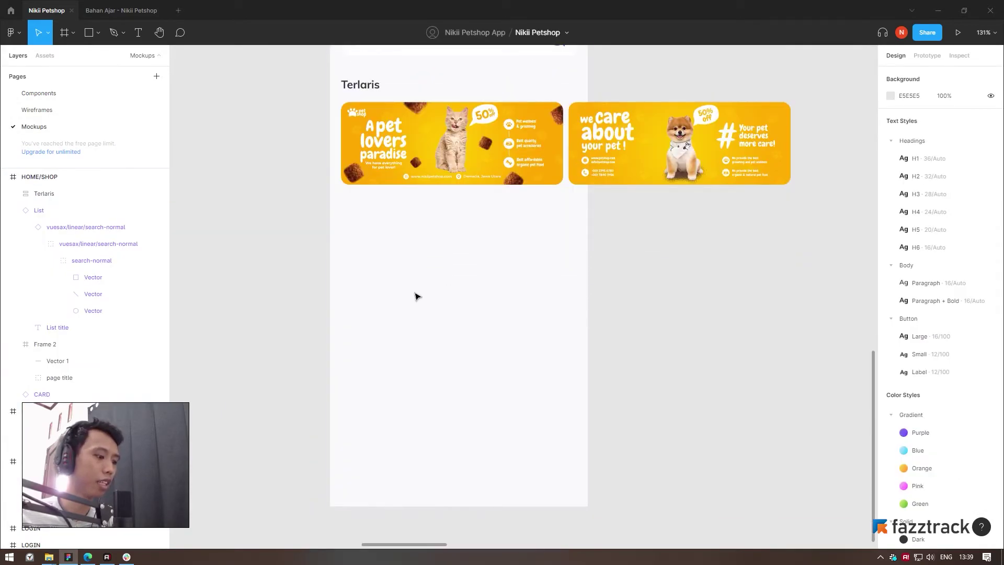
pyautogui.hotkey('ctrl', 'v')
pyautogui.scroll(1, 400, 320)
pyautogui.moveTo(395, 352); pyautogui.dragTo(368, 282)
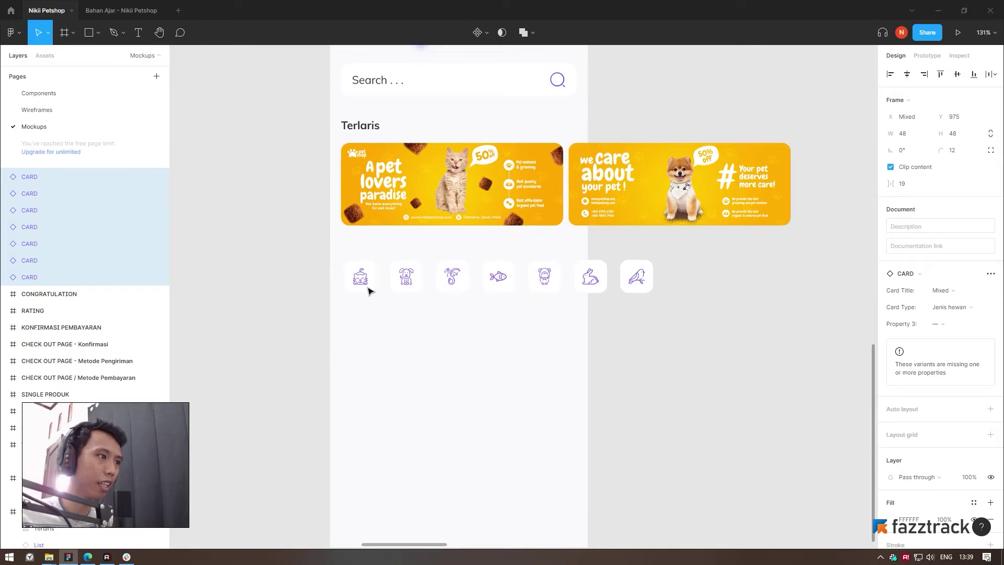
pyautogui.moveTo(368, 282); pyautogui.dragTo(372, 281)
pyautogui.scroll(3, 386, 309)
pyautogui.moveTo(368, 271)
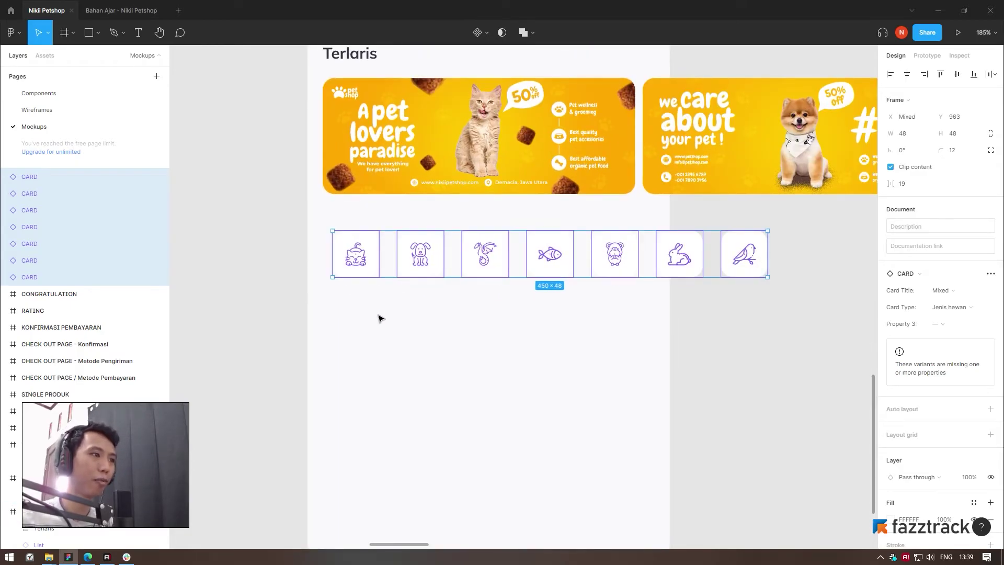
pyautogui.moveTo(373, 261); pyautogui.dragTo(371, 285)
pyautogui.click(379, 362)
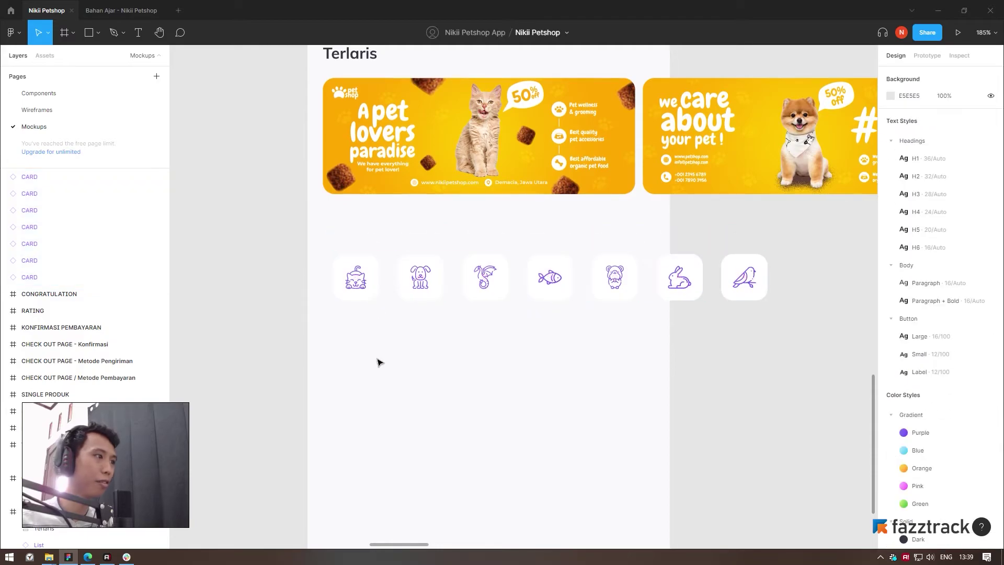
pyautogui.scroll(1, 372, 304)
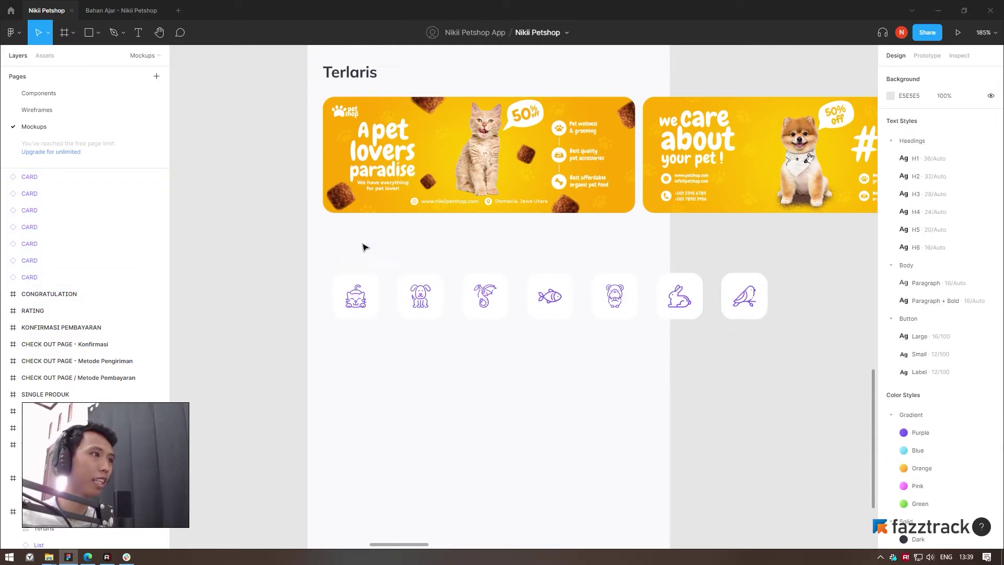
# Duplicate the Terlaris heading below the banners and retitle it 'Jenis Hewan'
pyautogui.doubleClick(344, 77)
pyautogui.keyDown('alt'); pyautogui.moveTo(344, 78); pyautogui.dragTo(344, 259); pyautogui.keyUp('alt')
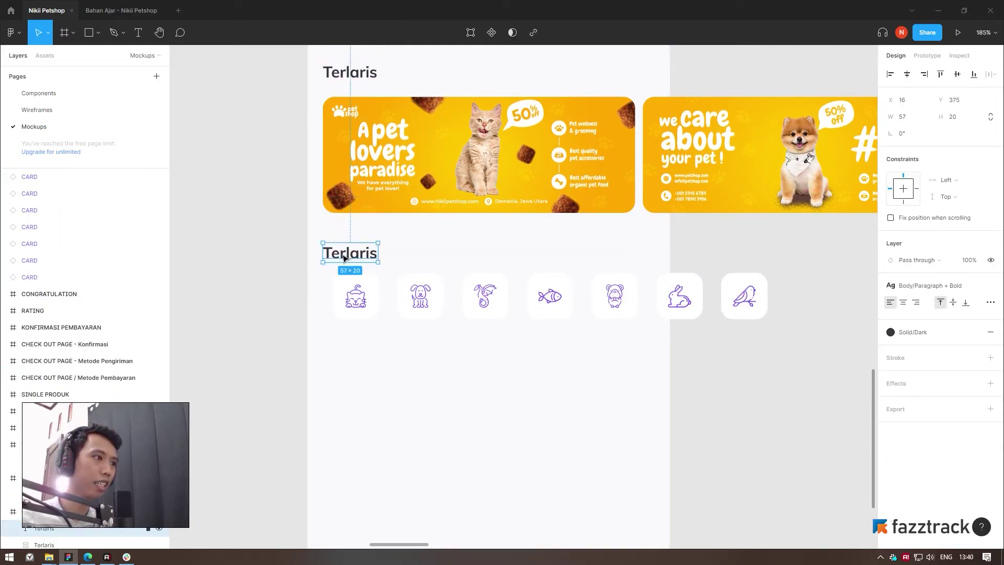
pyautogui.doubleClick(328, 255)
pyautogui.write('Jenis ')
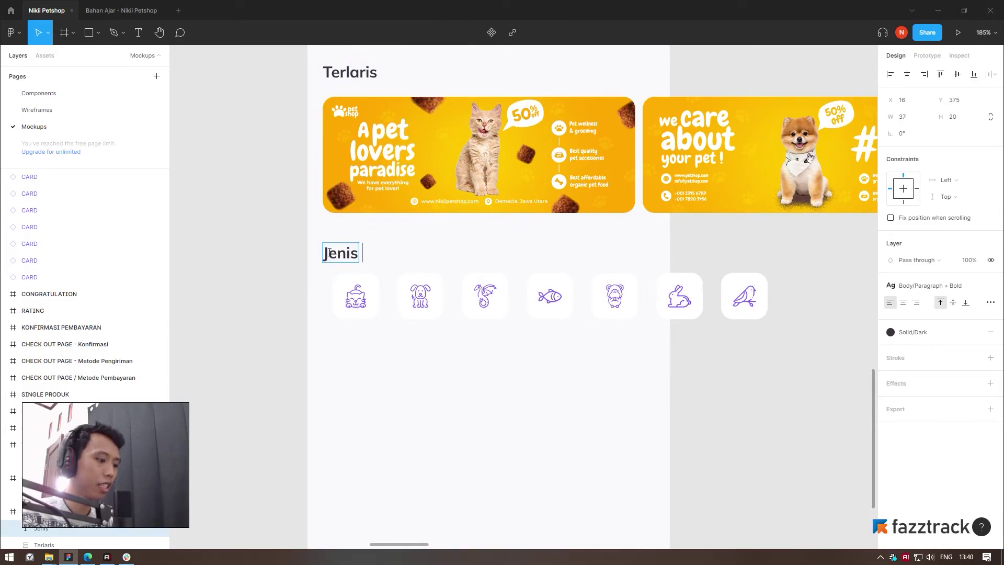
pyautogui.write('Hewan')
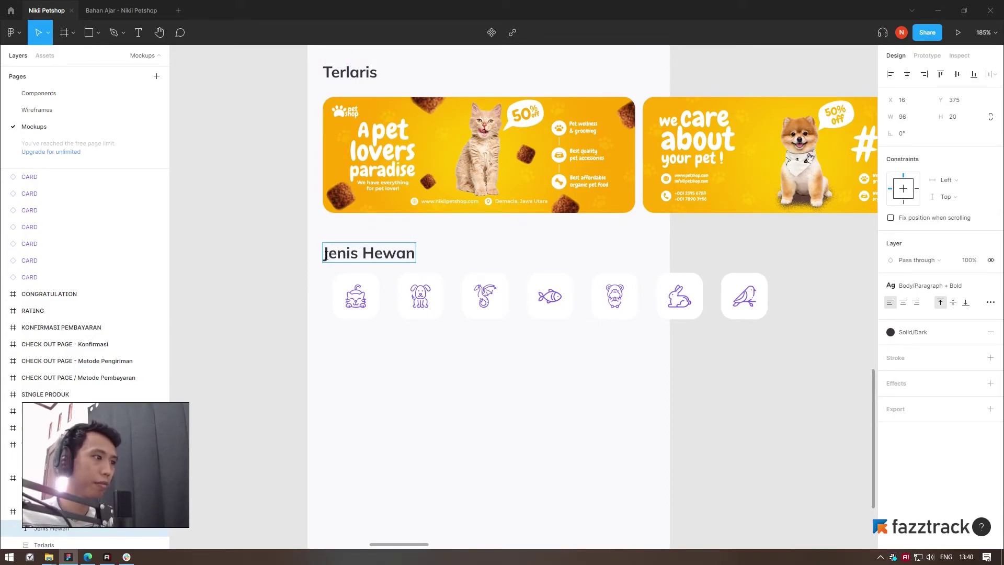
pyautogui.press('Escape')
pyautogui.click(406, 437)
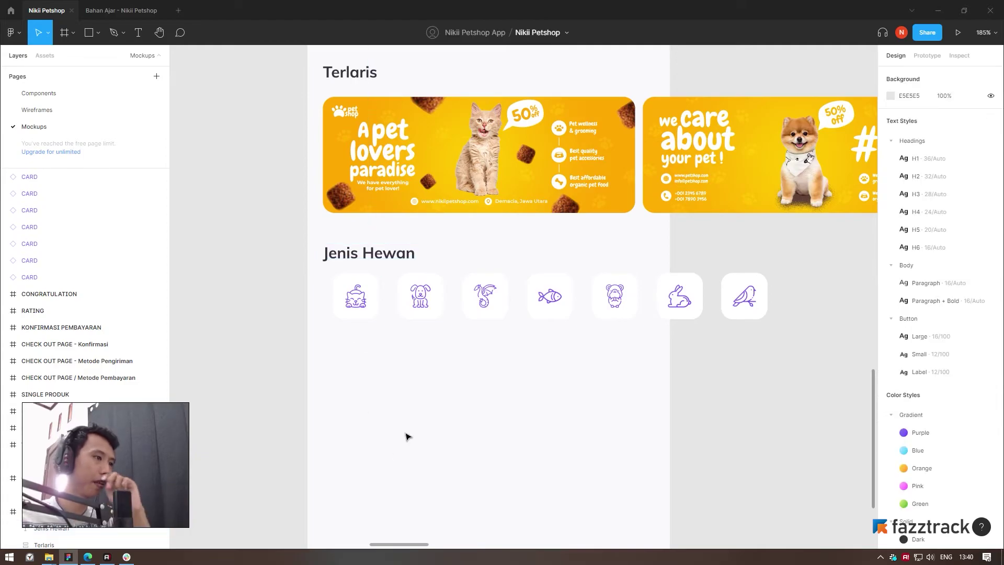
# Select all seven animal icon cards, from the cat card to the bird card
pyautogui.hscroll(2, 418, 372)
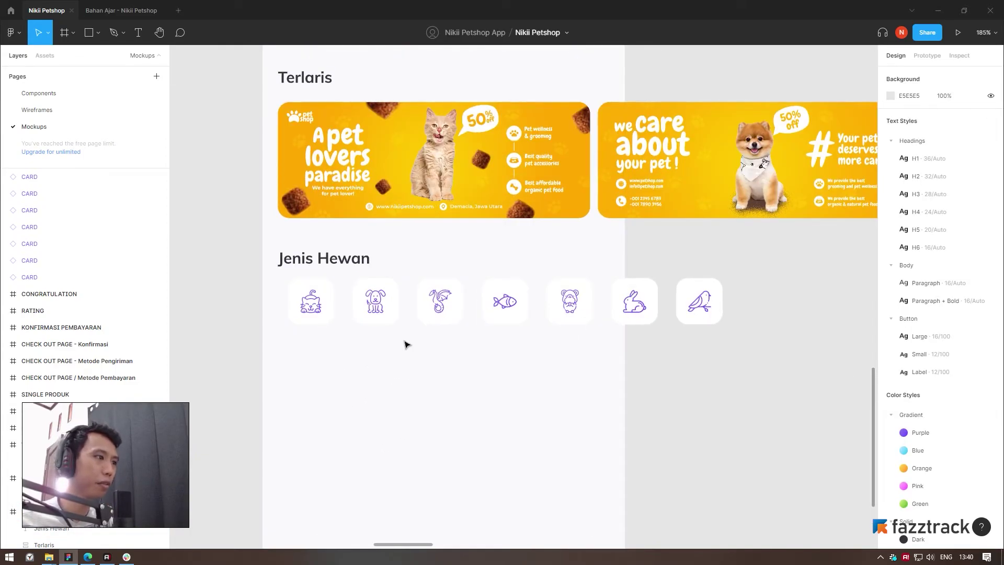
pyautogui.scroll(2, 406, 343)
pyautogui.click(303, 271)
pyautogui.click(303, 271)
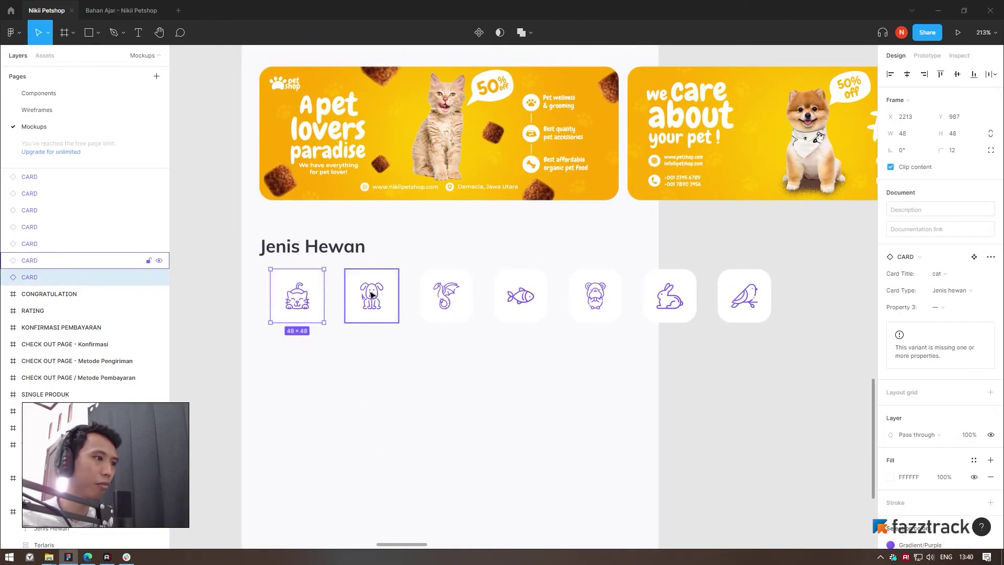
pyautogui.keyDown('shift'); pyautogui.click(371, 296); pyautogui.keyUp('shift')
pyautogui.keyDown('shift'); pyautogui.click(445, 295); pyautogui.keyUp('shift')
pyautogui.keyDown('shift'); pyautogui.click(530, 302); pyautogui.keyUp('shift')
pyautogui.keyDown('shift'); pyautogui.click(596, 297); pyautogui.keyUp('shift')
pyautogui.keyDown('shift'); pyautogui.click(670, 297); pyautogui.keyUp('shift')
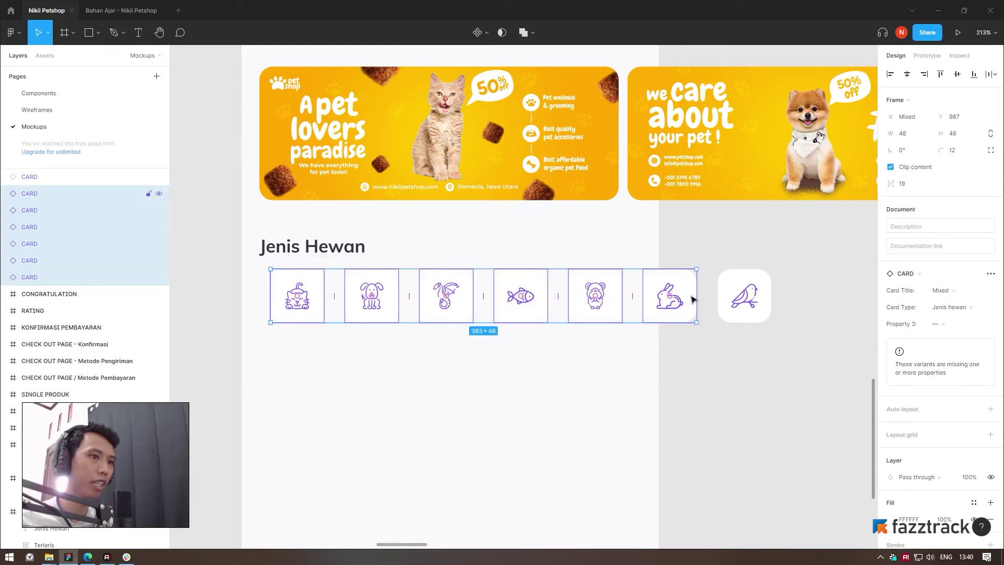
pyautogui.keyDown('shift'); pyautogui.click(745, 298); pyautogui.keyUp('shift')
# Wrap the seven cards in a 450×48 frame named 'jenis hewan'
pyautogui.hotkey('ctrl', 'alt', 'g')
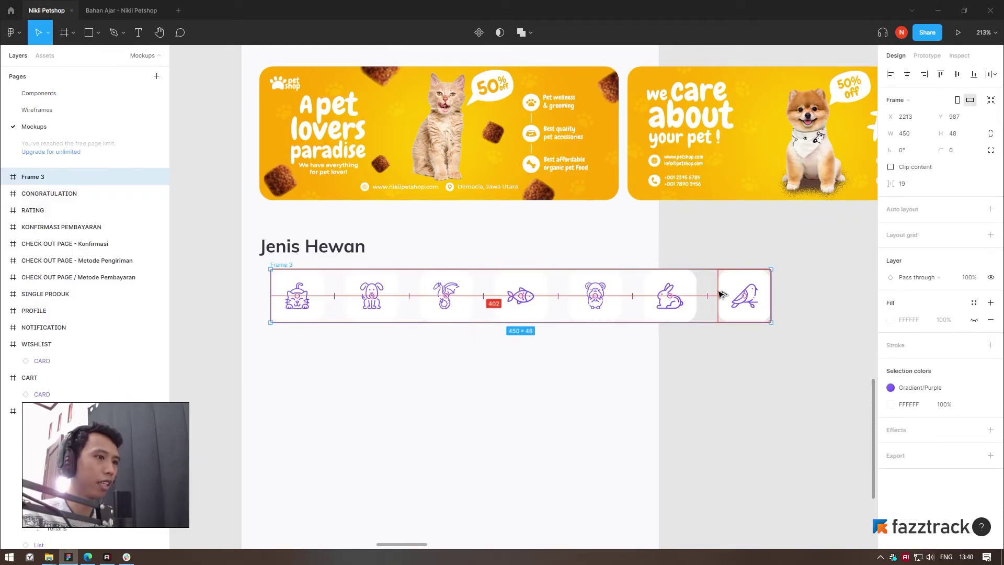
pyautogui.hotkey('ctrl', 'r')
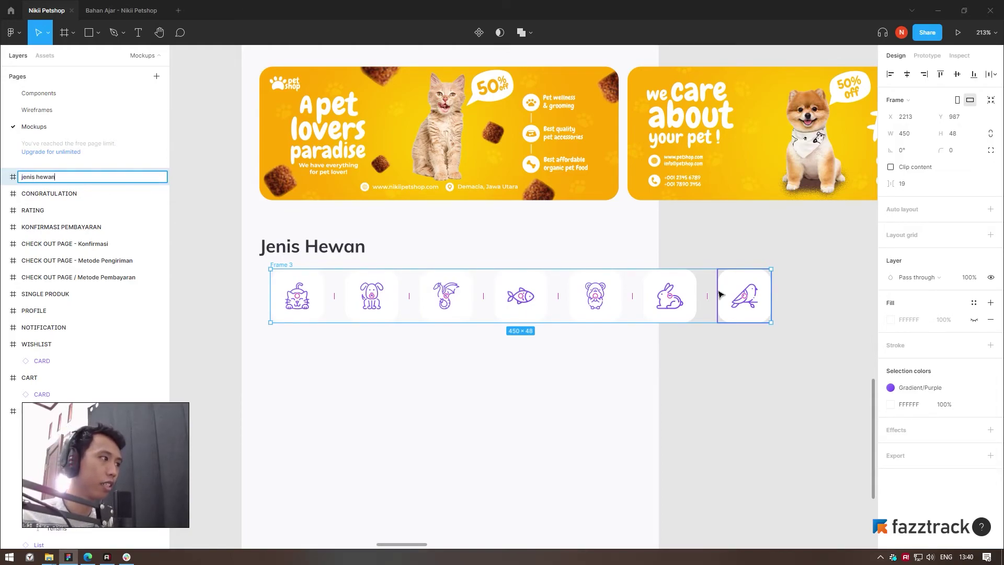
pyautogui.press('Return')
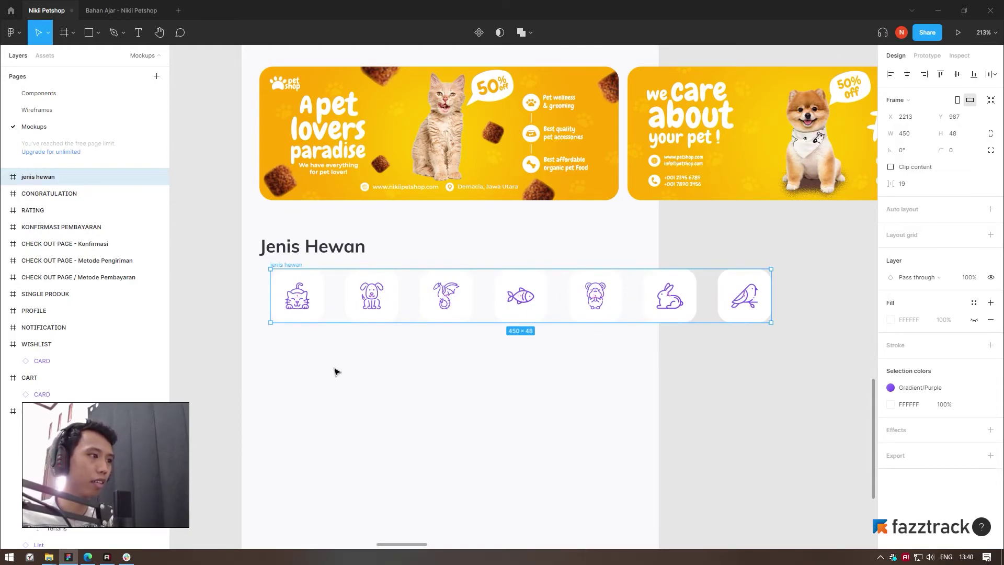
pyautogui.click(336, 372)
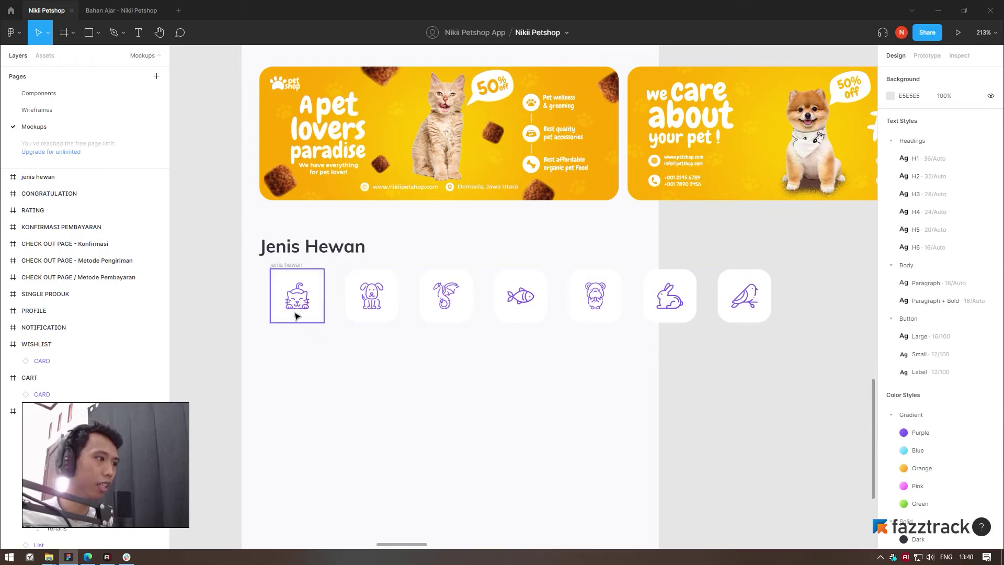
pyautogui.click(281, 265)
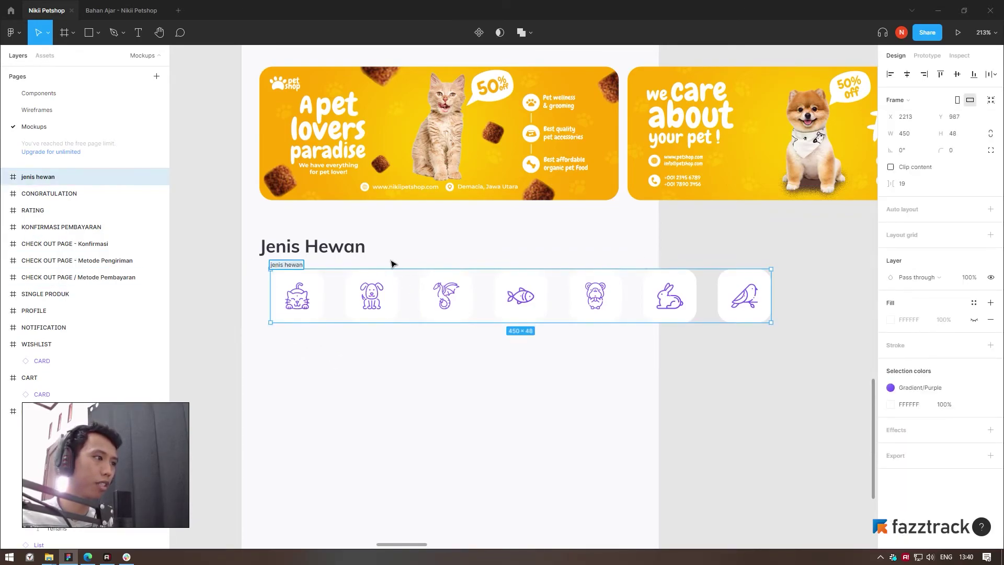
pyautogui.click(262, 273)
pyautogui.scroll(-2, 327, 287)
# Move the 'jenis hewan' icon frame inside the Home/Shop screen beneath the Jenis Hewan heading
pyautogui.scroll(-2, 318, 315)
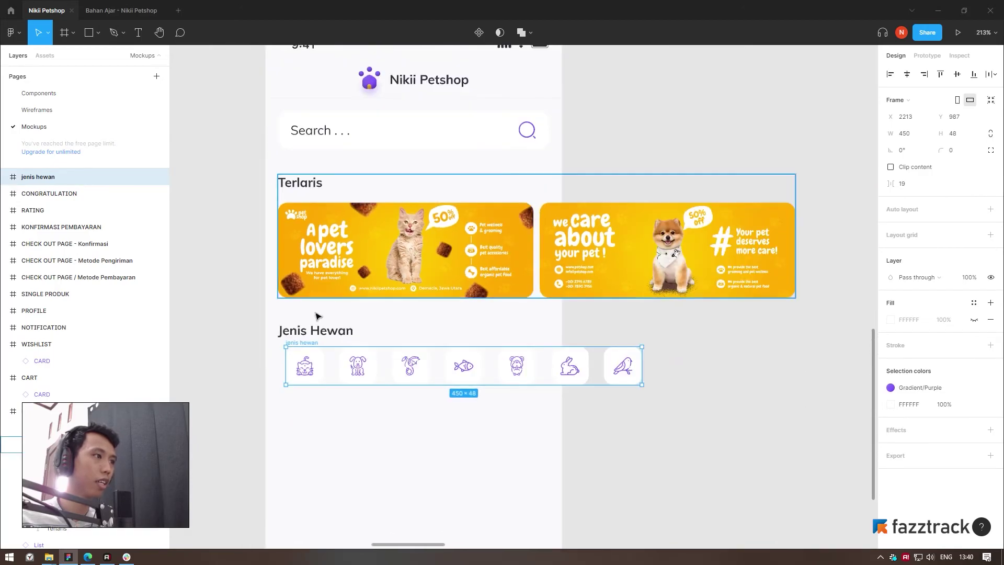
pyautogui.moveTo(296, 344); pyautogui.dragTo(626, 344)
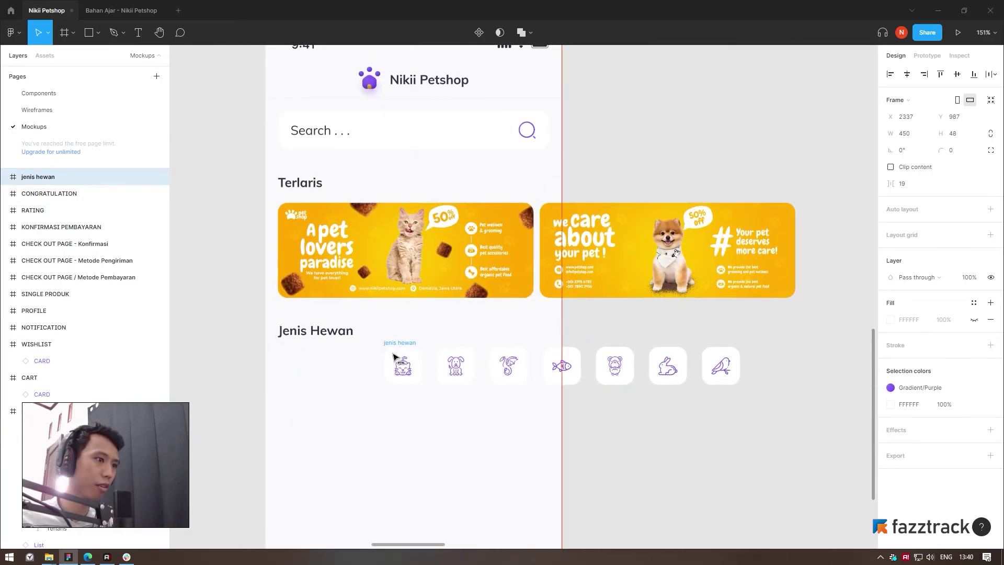
pyautogui.moveTo(626, 343); pyautogui.dragTo(282, 345)
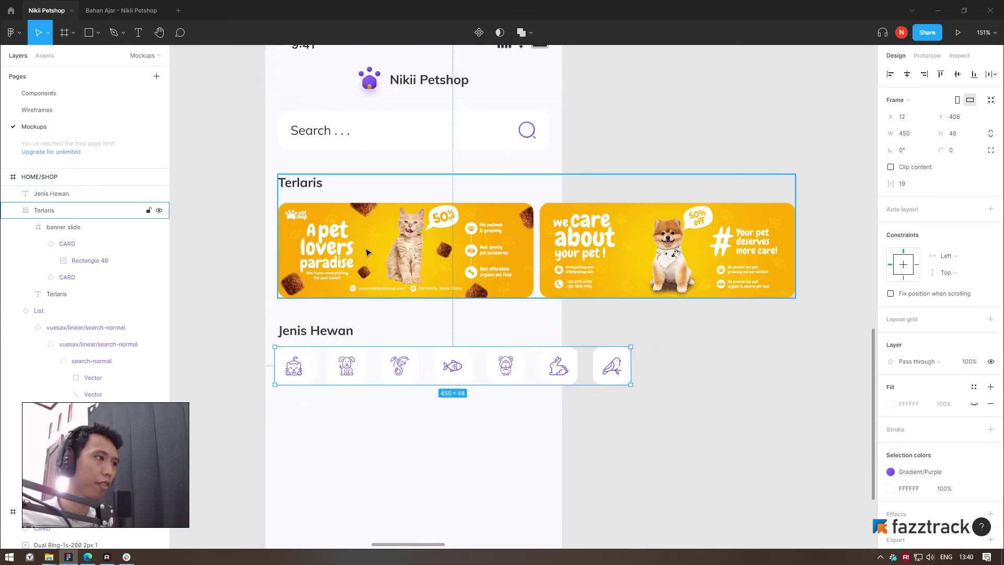
pyautogui.click(317, 221)
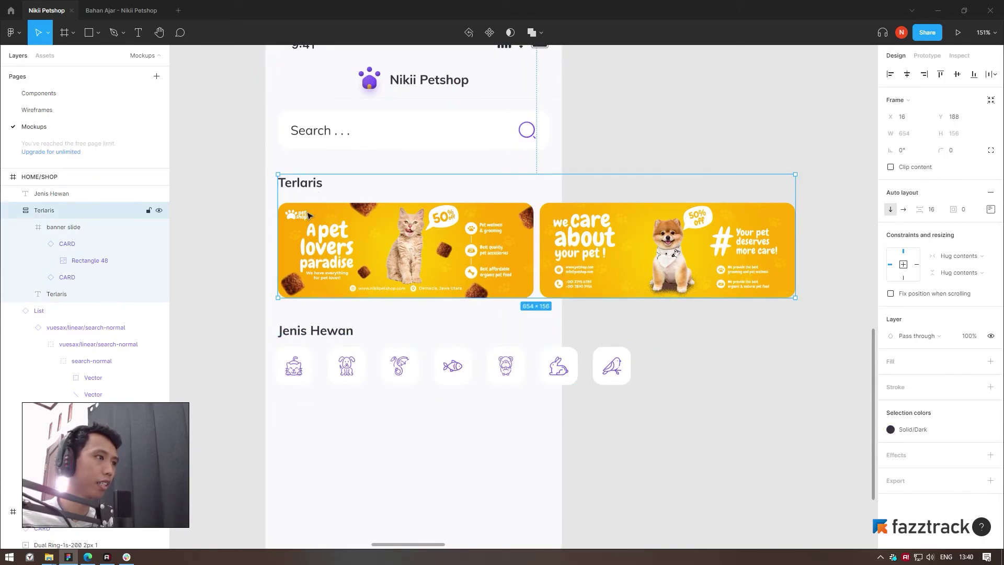
pyautogui.click(699, 153)
pyautogui.click(340, 330)
pyautogui.scroll(2, 347, 439)
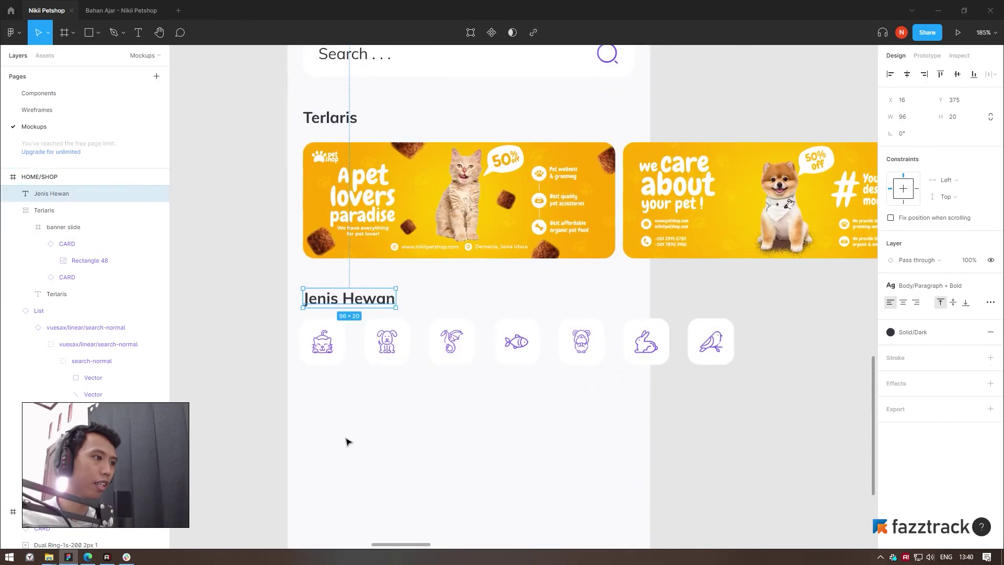
pyautogui.click(346, 439)
pyautogui.click(344, 349)
pyautogui.scroll(-2, 348, 348)
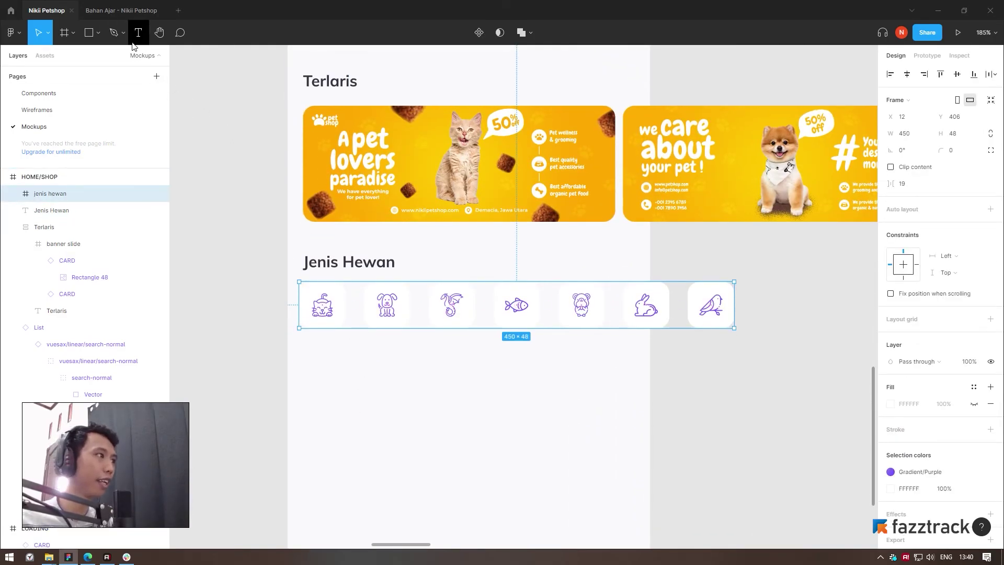
# Check the Kucing label on the wireframe's HOME screen
pyautogui.click(44, 111)
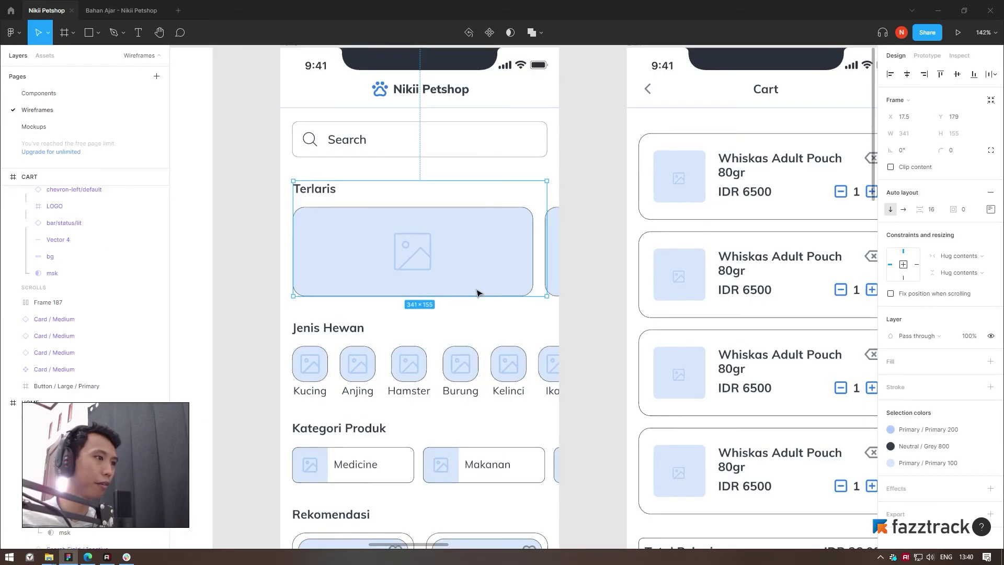
pyautogui.keyDown('ctrl'); pyautogui.click(314, 392); pyautogui.keyUp('ctrl')
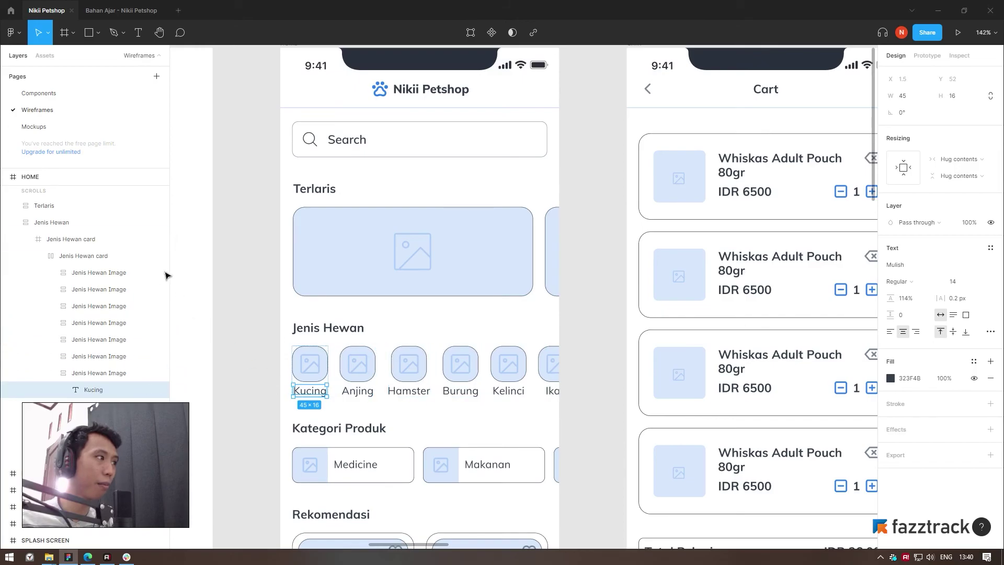
pyautogui.click(29, 131)
pyautogui.scroll(3, 366, 345)
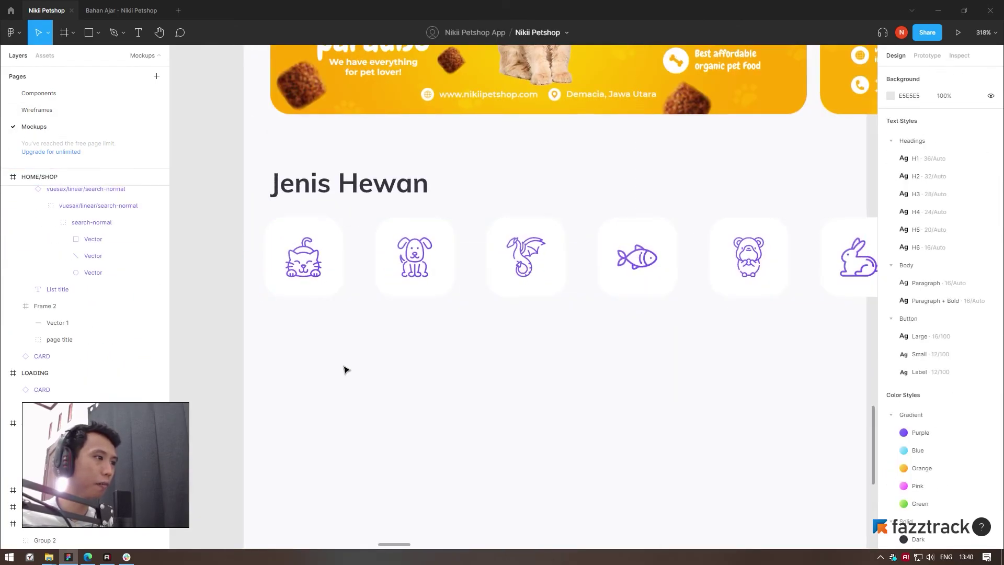
# Add a 'Kucing' text label beneath the cat icon card
pyautogui.press('t')
pyautogui.click(294, 354)
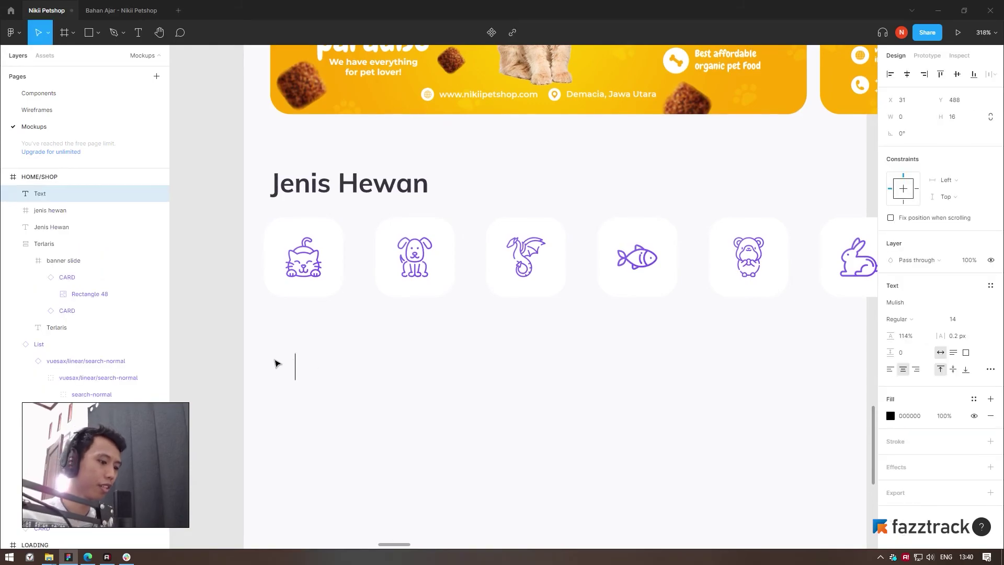
pyautogui.write('Kucing')
pyautogui.press('Escape')
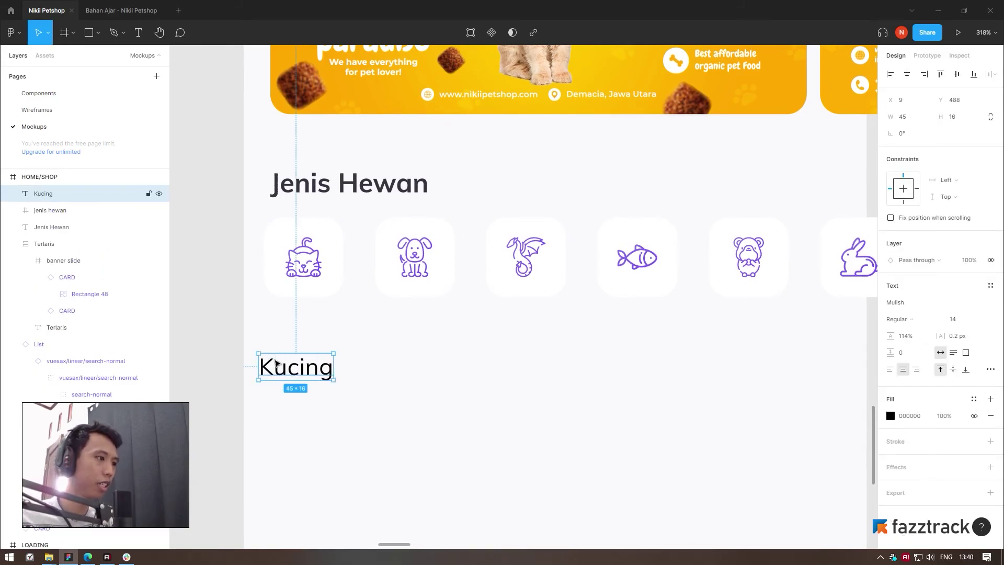
pyautogui.moveTo(293, 375); pyautogui.dragTo(305, 354)
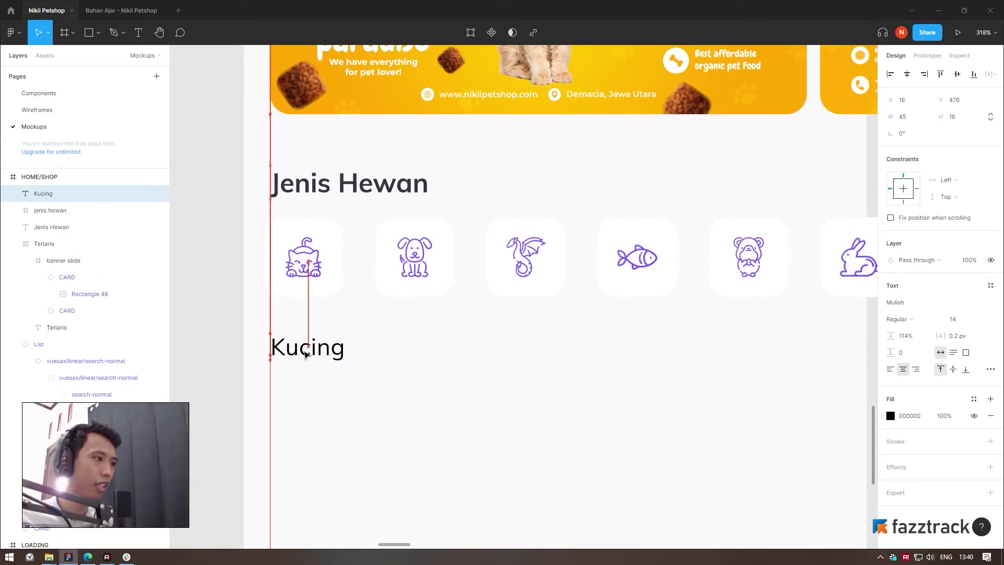
# Select the wireframe HOME screen's full row of animal name labels, Kucing through Naga
pyautogui.click(36, 110)
pyautogui.click(286, 124)
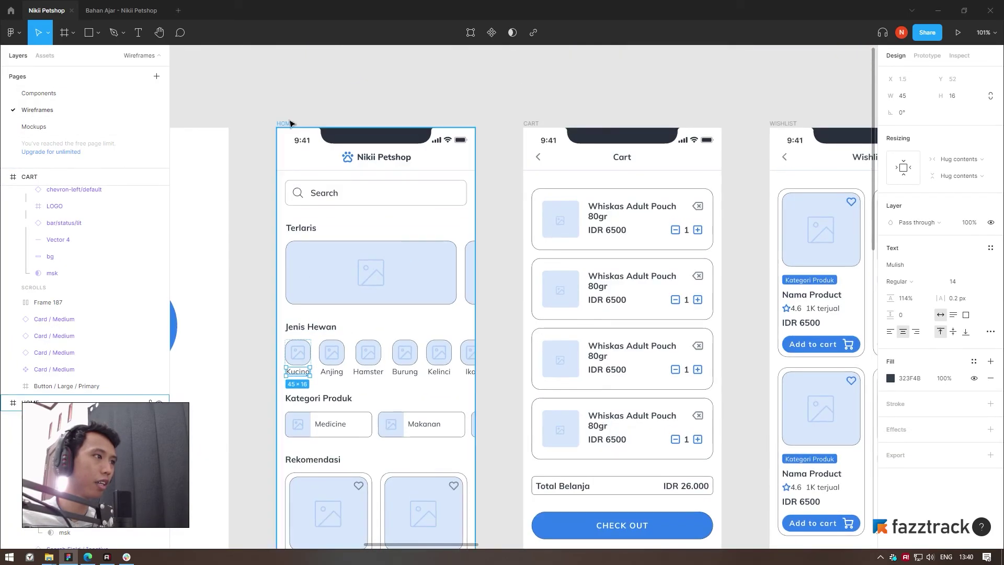
pyautogui.click(890, 167)
pyautogui.scroll(-1, 470, 313)
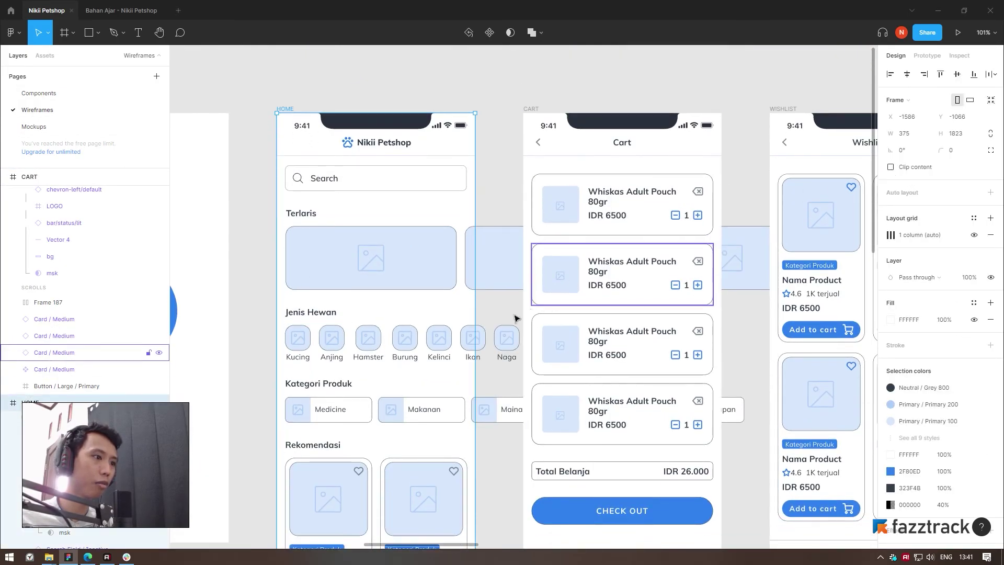
pyautogui.keyDown('ctrl'); pyautogui.click(298, 357); pyautogui.keyUp('ctrl')
pyautogui.keyDown('shift'); pyautogui.click(334, 359); pyautogui.keyUp('shift')
pyautogui.keyDown('shift'); pyautogui.click(368, 358); pyautogui.keyUp('shift')
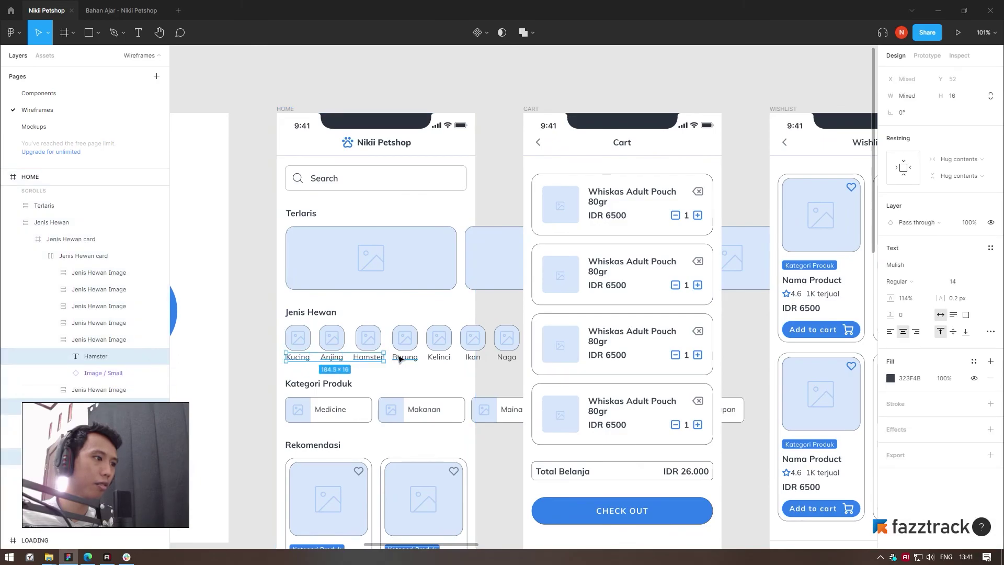
pyautogui.keyDown('shift'); pyautogui.click(405, 357); pyautogui.keyUp('shift')
pyautogui.keyDown('shift'); pyautogui.click(439, 357); pyautogui.keyUp('shift')
pyautogui.keyDown('shift'); pyautogui.click(474, 357); pyautogui.keyUp('shift')
pyautogui.keyDown('shift'); pyautogui.click(507, 358); pyautogui.keyUp('shift')
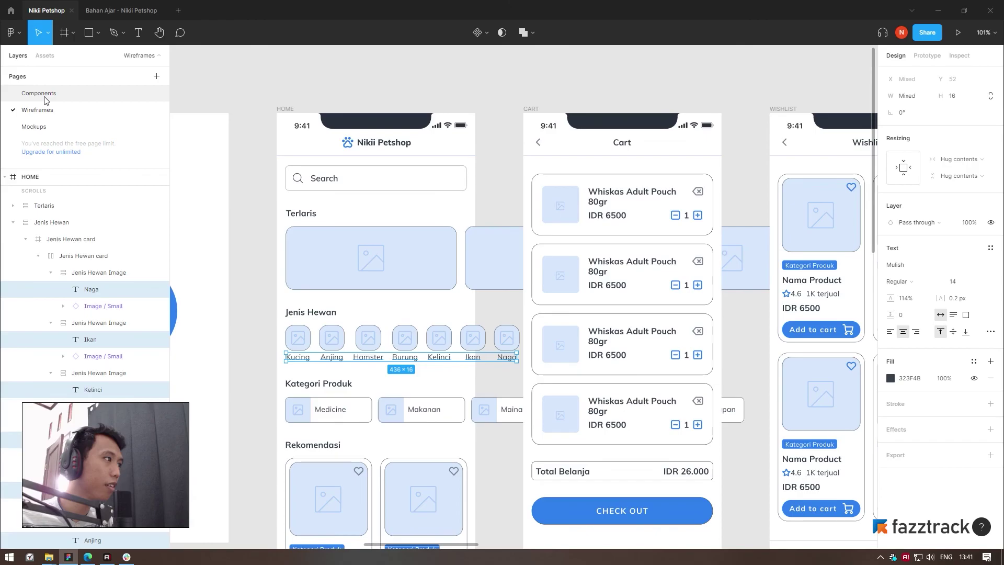
pyautogui.click(33, 127)
pyautogui.scroll(-1, 367, 397)
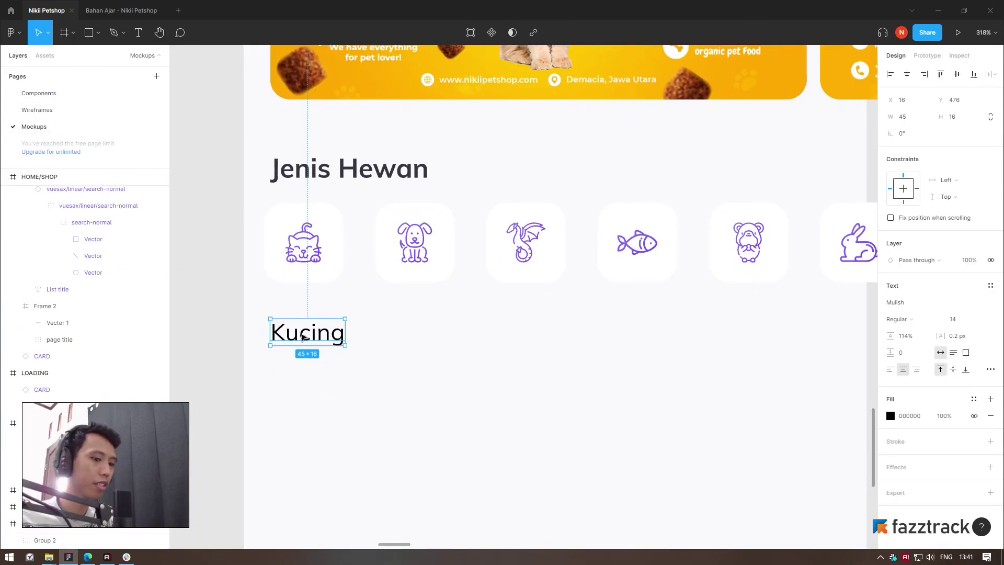
# Replace the lone Kucing text with the pasted label row under the icon cards
pyautogui.press('Delete')
pyautogui.hotkey('ctrl', 'v')
pyautogui.scroll(-2, 344, 359)
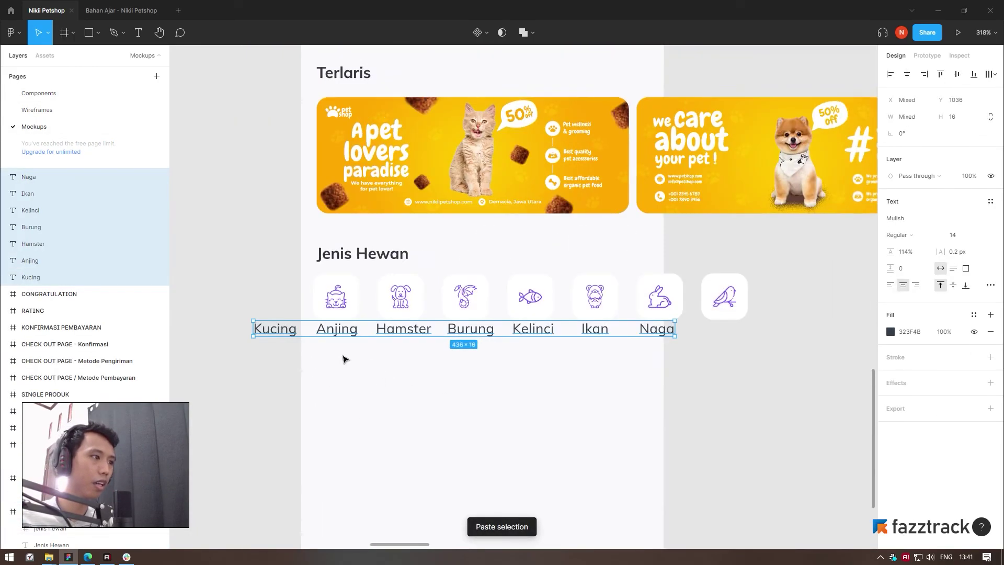
pyautogui.scroll(1, 291, 343)
pyautogui.moveTo(256, 328); pyautogui.dragTo(325, 339)
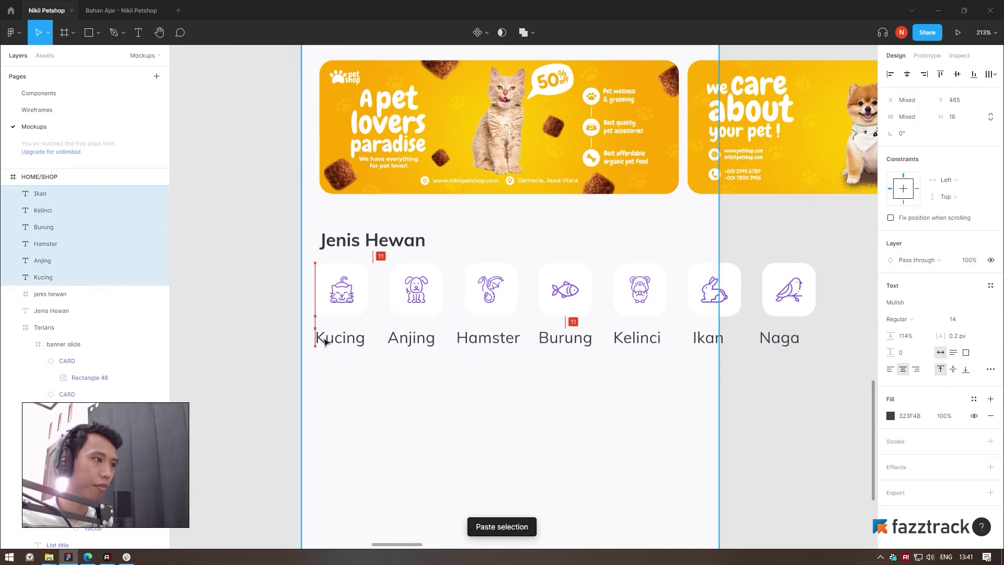
pyautogui.click(482, 422)
# Swap the Naga and Hamster labels in the row
pyautogui.scroll(-1, 575, 392)
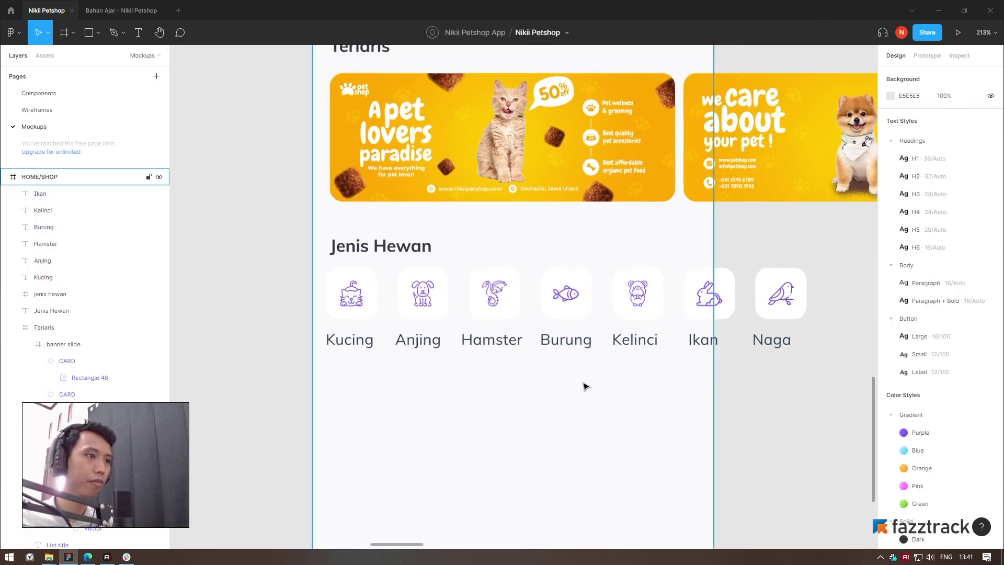
pyautogui.click(772, 339)
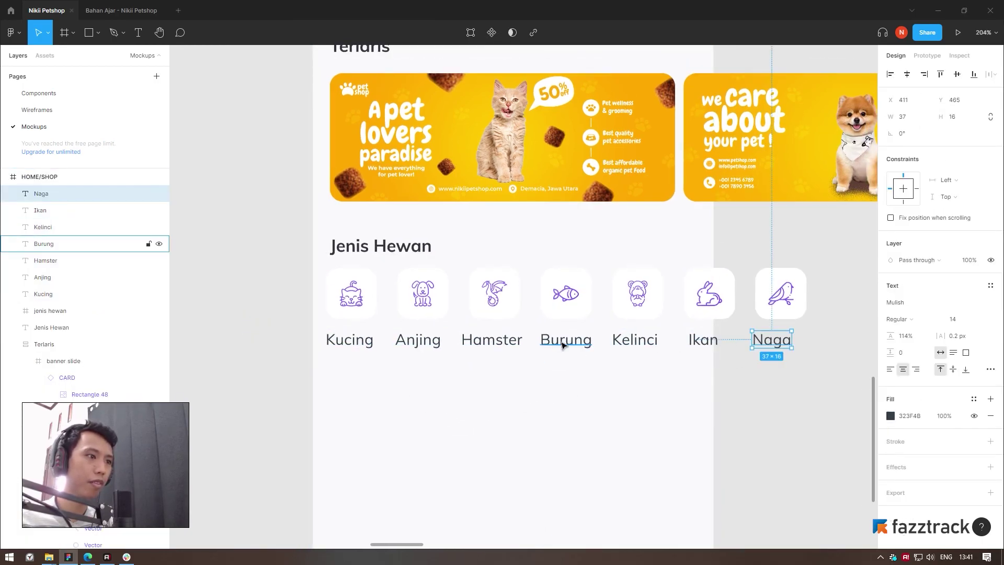
pyautogui.click(497, 343)
pyautogui.keyDown('shift'); pyautogui.click(773, 339); pyautogui.keyUp('shift')
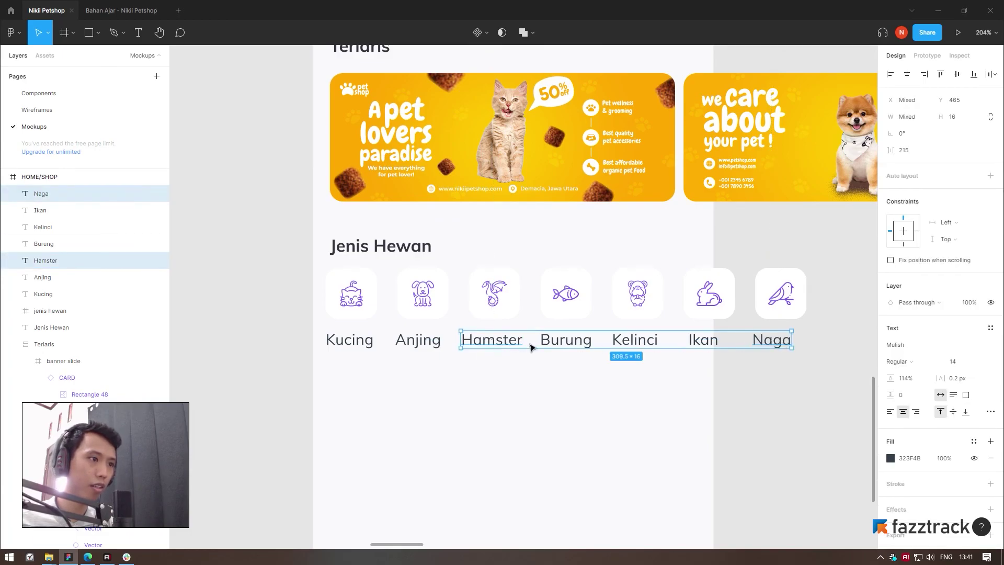
pyautogui.scroll(3, 728, 369)
pyautogui.scroll(3, 457, 339)
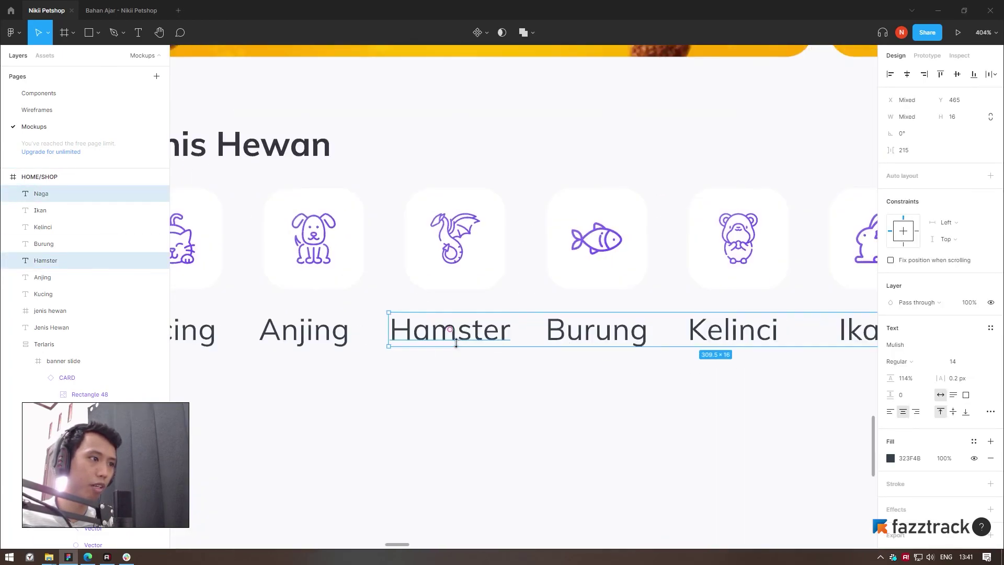
pyautogui.scroll(-2, 425, 370)
pyautogui.scroll(2, 814, 361)
pyautogui.scroll(1, 823, 344)
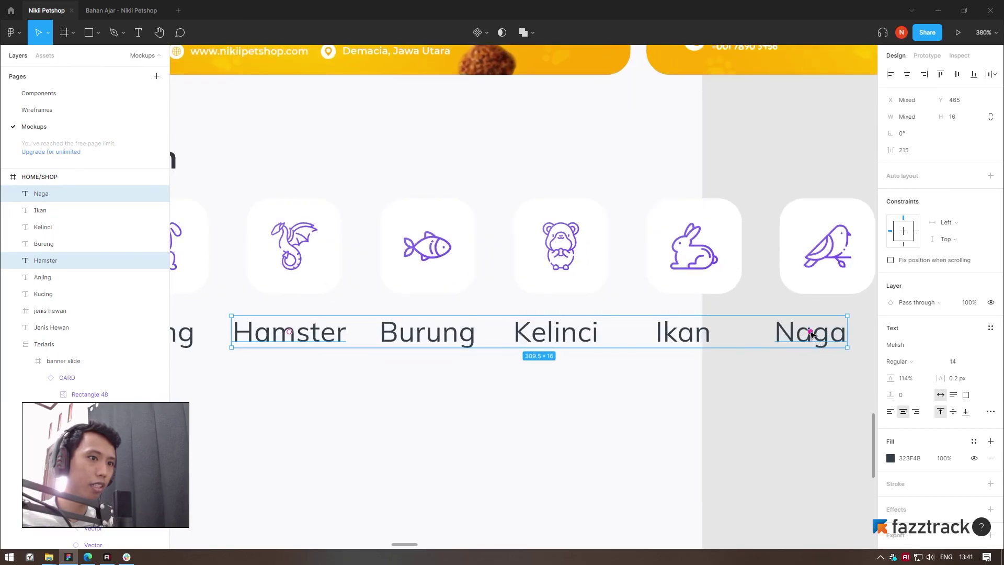
pyautogui.moveTo(823, 344); pyautogui.dragTo(286, 343)
pyautogui.scroll(-2, 469, 440)
pyautogui.click(469, 441)
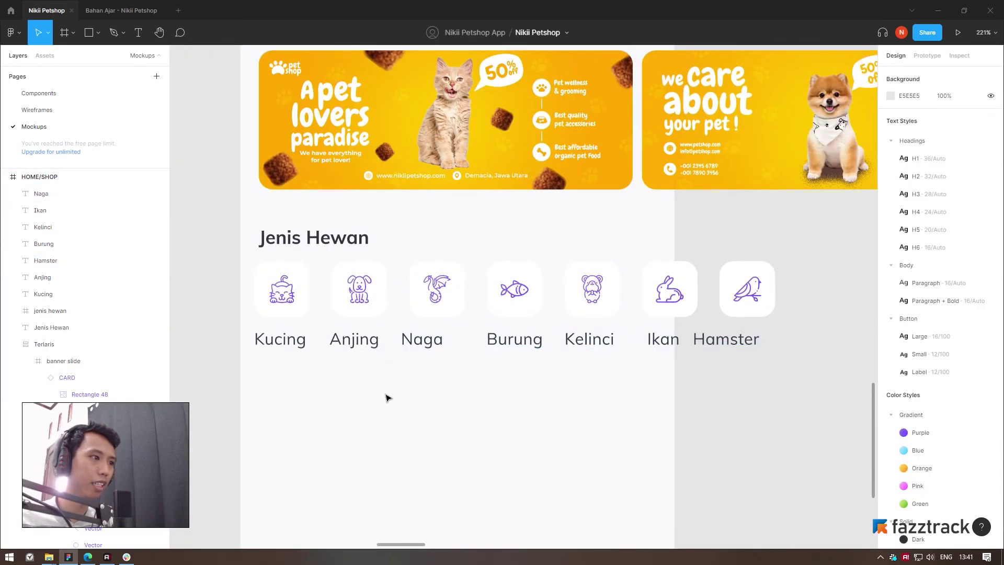
# Center Naga under the dragon card and move Hamster to the row's end
pyautogui.scroll(2, 504, 366)
pyautogui.scroll(-1, 504, 366)
pyautogui.scroll(1, 516, 365)
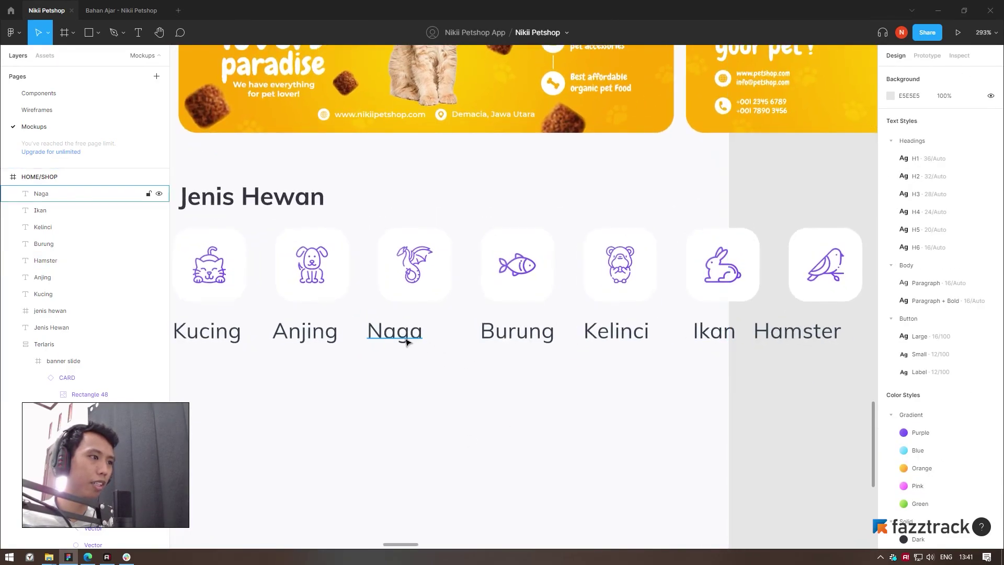
pyautogui.click(406, 340)
pyautogui.scroll(1, 406, 340)
pyautogui.moveTo(406, 334); pyautogui.dragTo(424, 335)
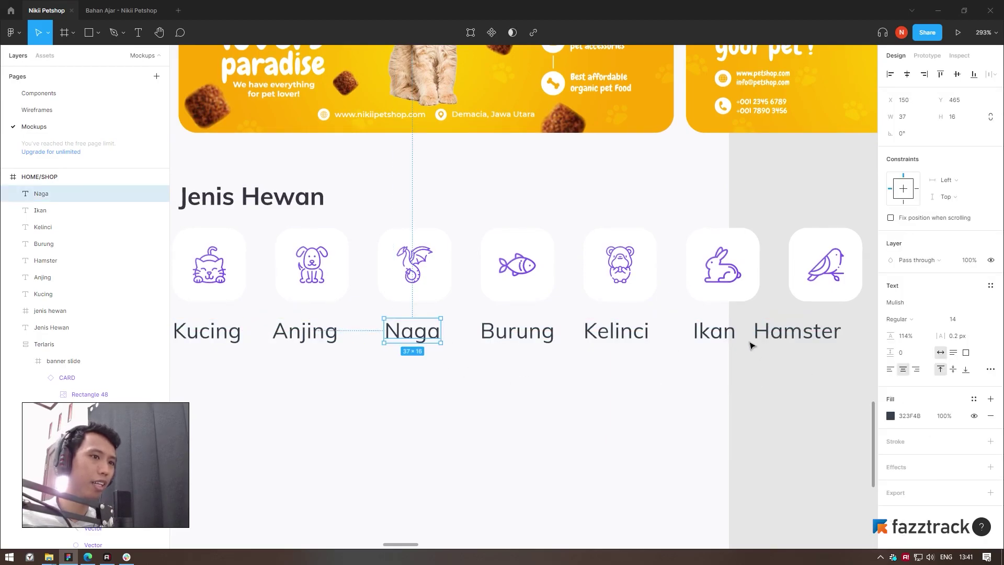
pyautogui.moveTo(780, 337); pyautogui.dragTo(814, 337)
pyautogui.click(814, 404)
pyautogui.scroll(-1, 753, 398)
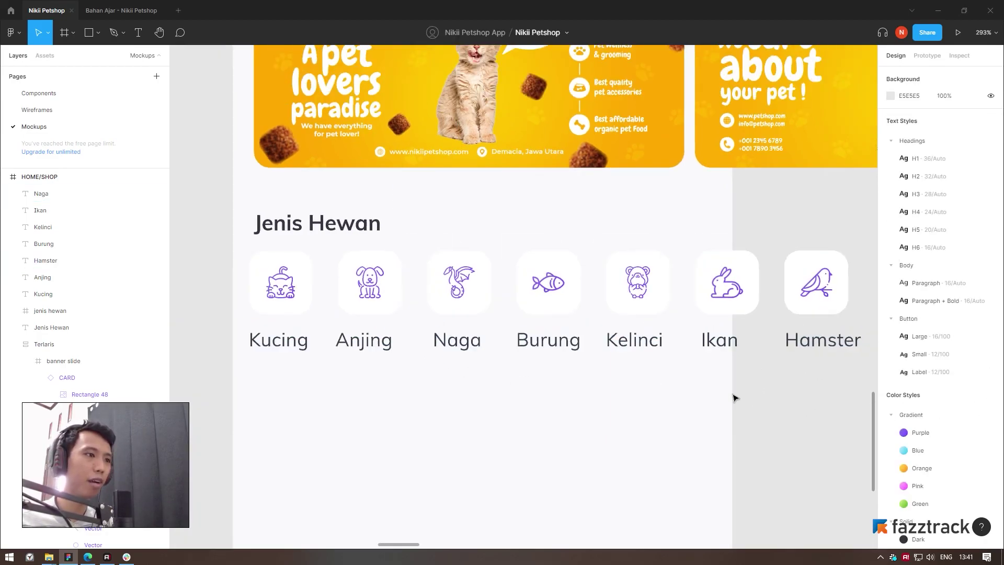